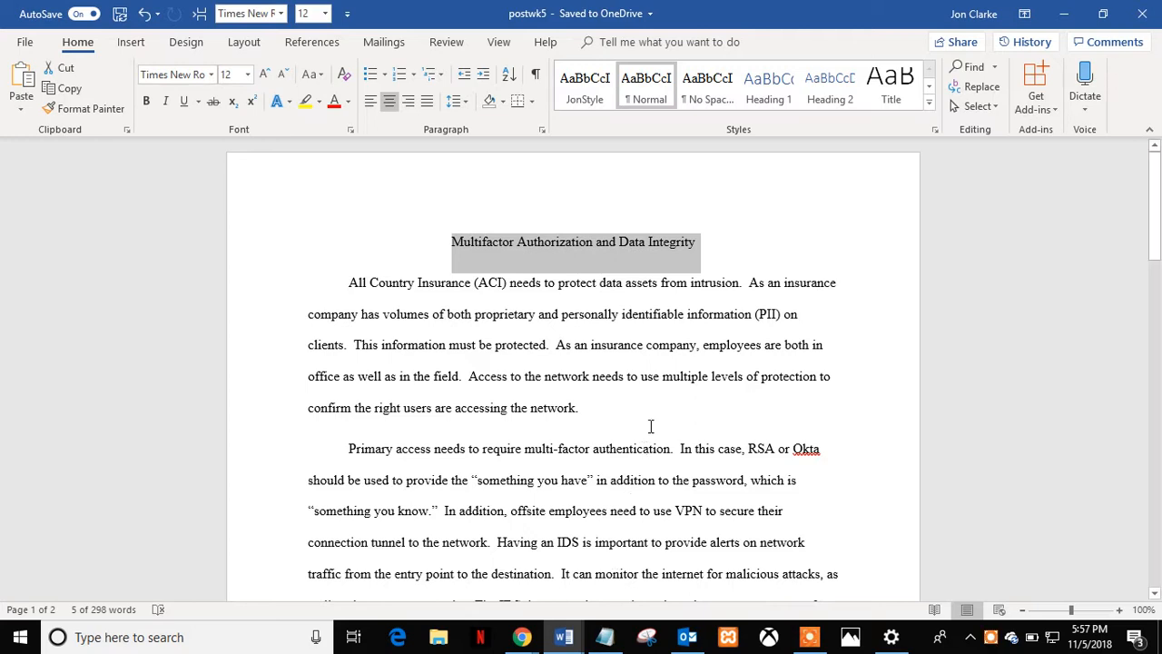
click(452, 246)
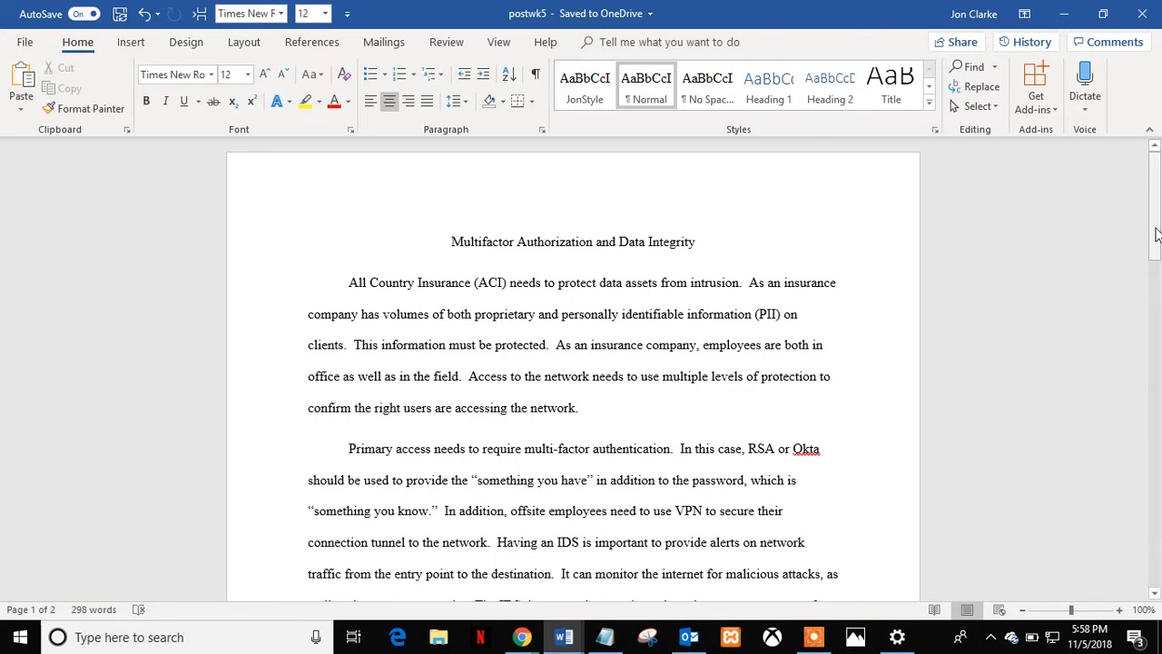
click(1156, 234)
mouse_move(1156, 234)
mouse_down()
mouse_move(1155, 454)
mouse_move(1142, 247)
mouse_move(1148, 224)
mouse_move(1155, 306)
mouse_move(1154, 227)
mouse_up()
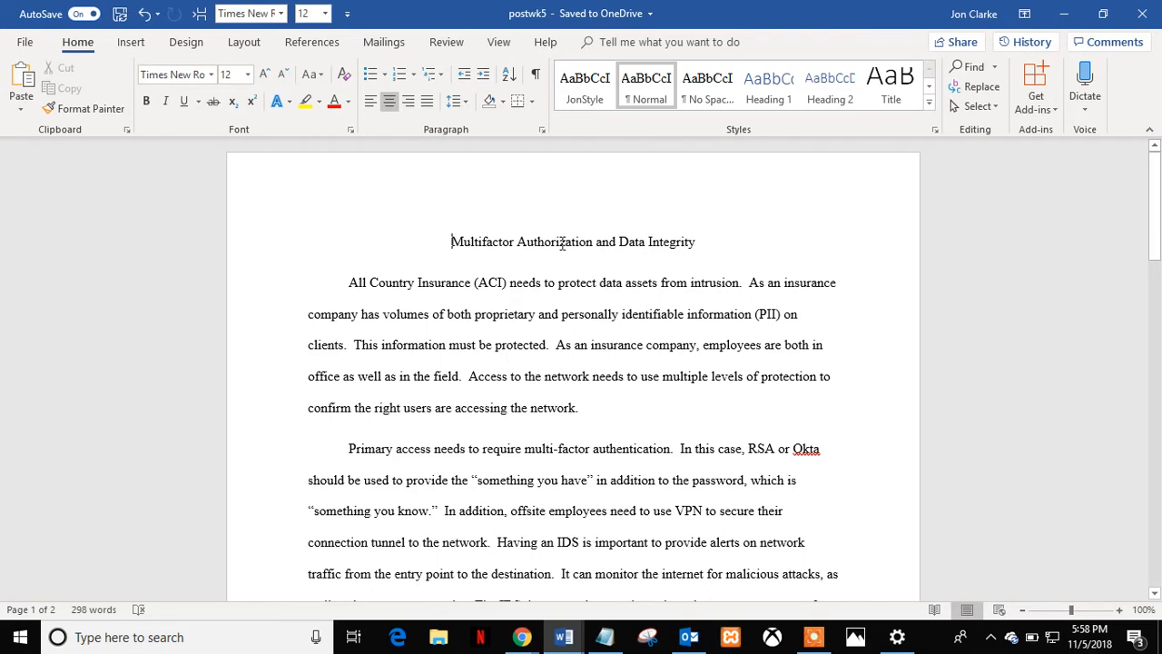
Select the entire document and check its font setting.
click(578, 316)
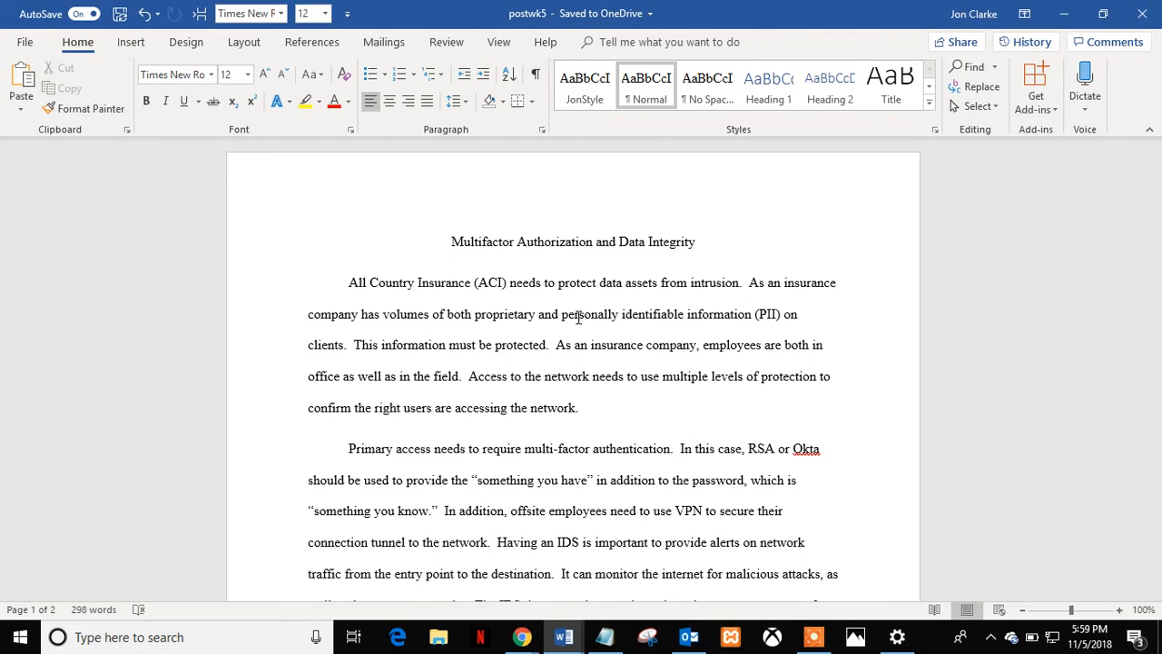
key(ctrl+a)
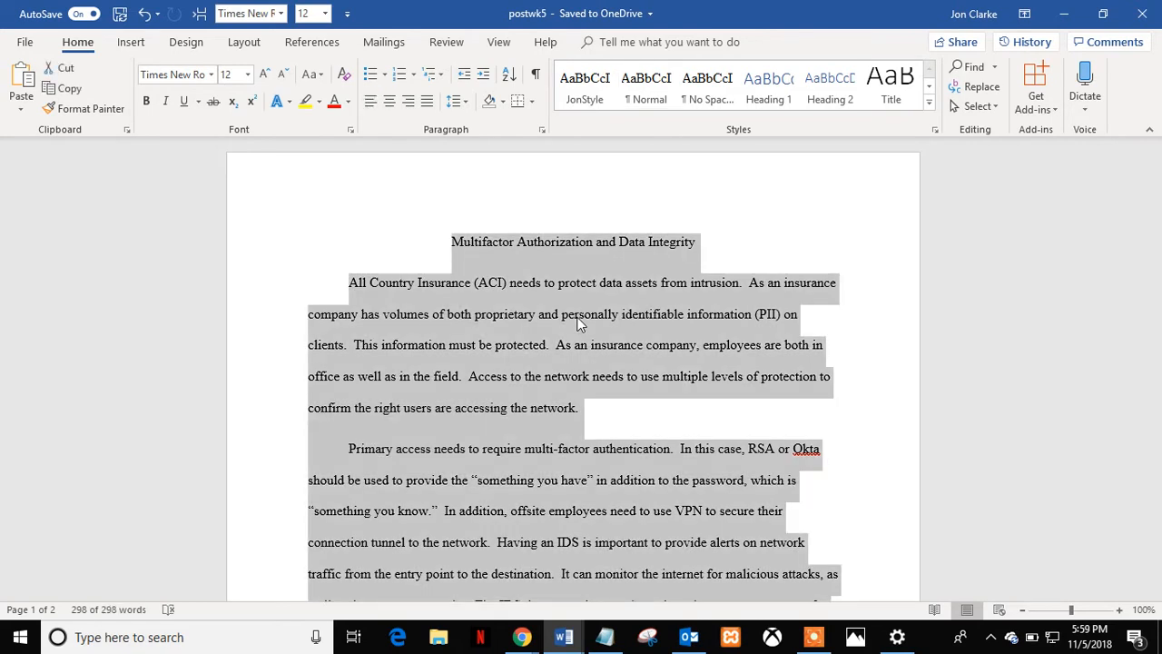
click(212, 74)
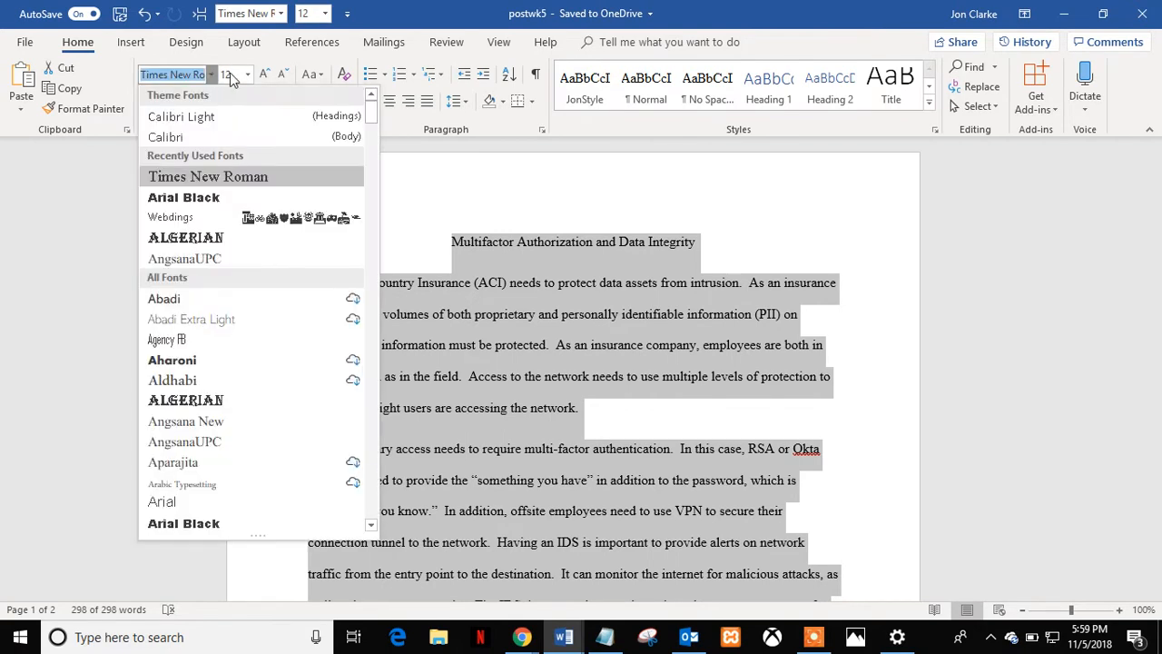
click(212, 74)
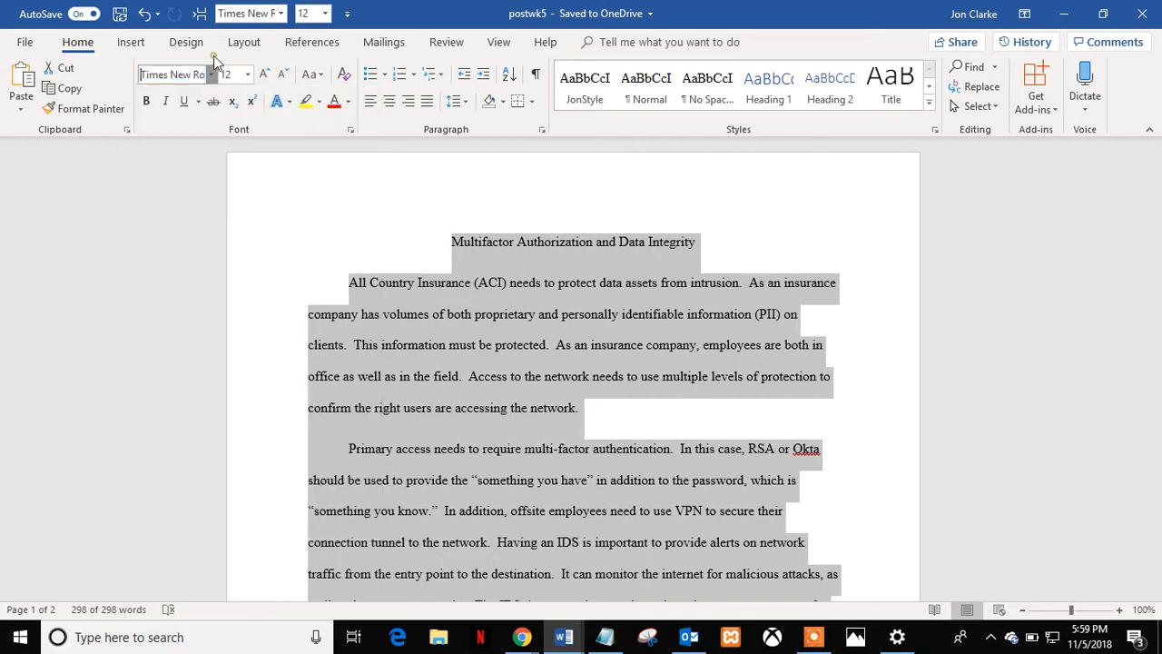
Copy the title "Multifactor Authorization and Data Integrity" and paste the copy on a new line above the original.
click(447, 239)
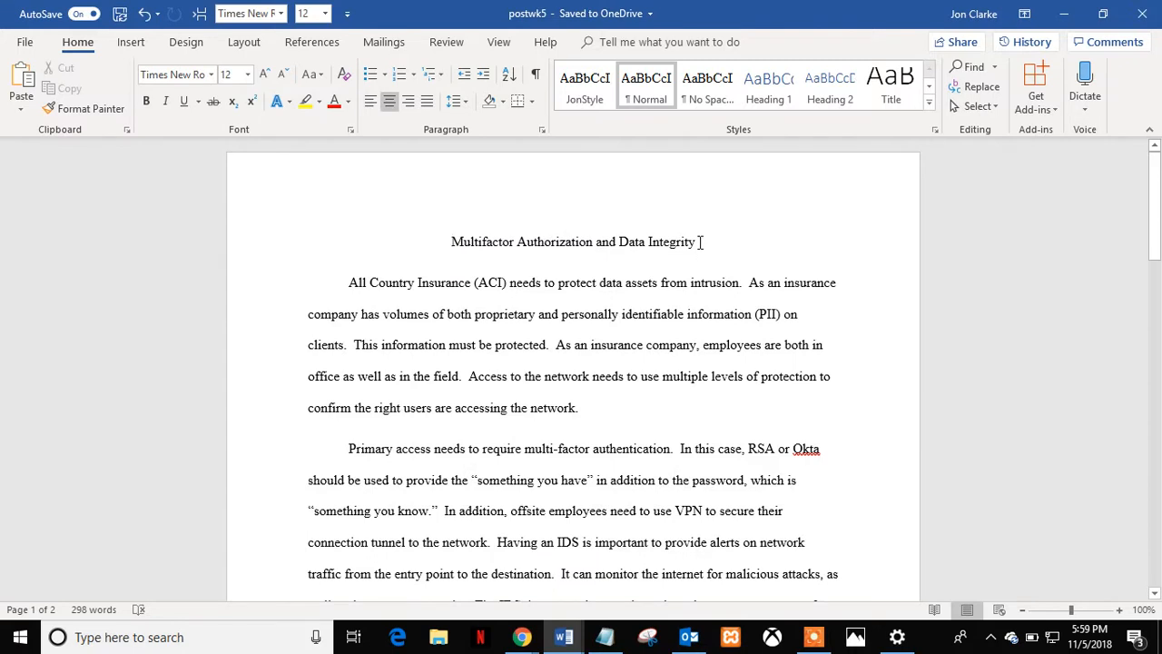
drag(700, 241, 496, 247)
key(ctrl+c)
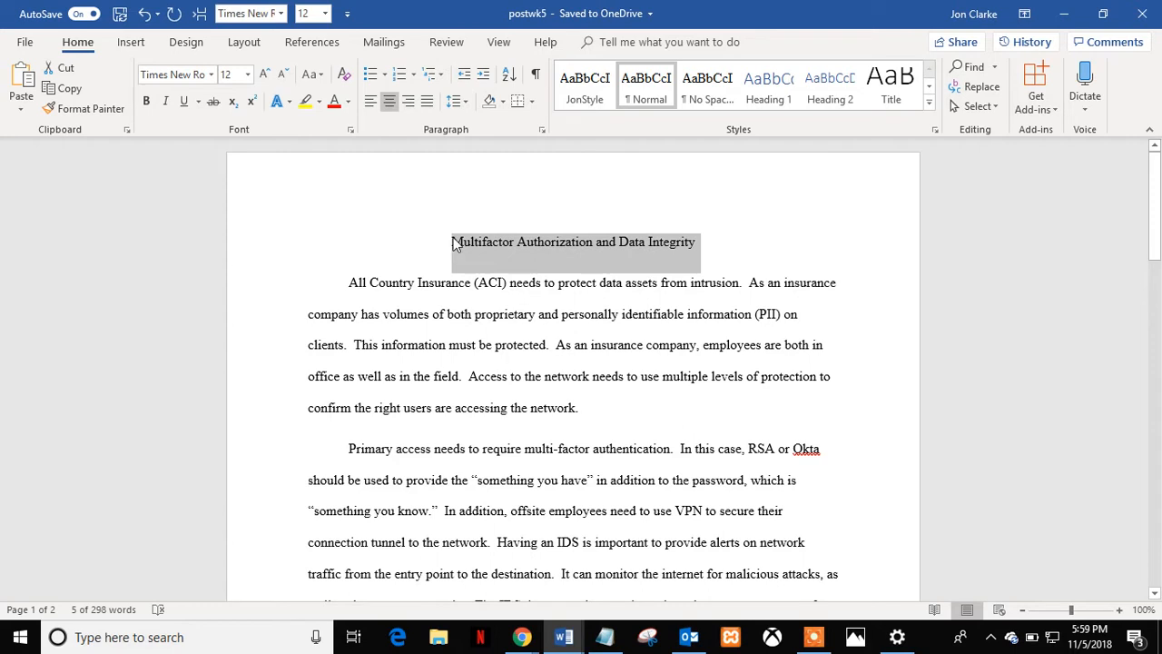
click(454, 242)
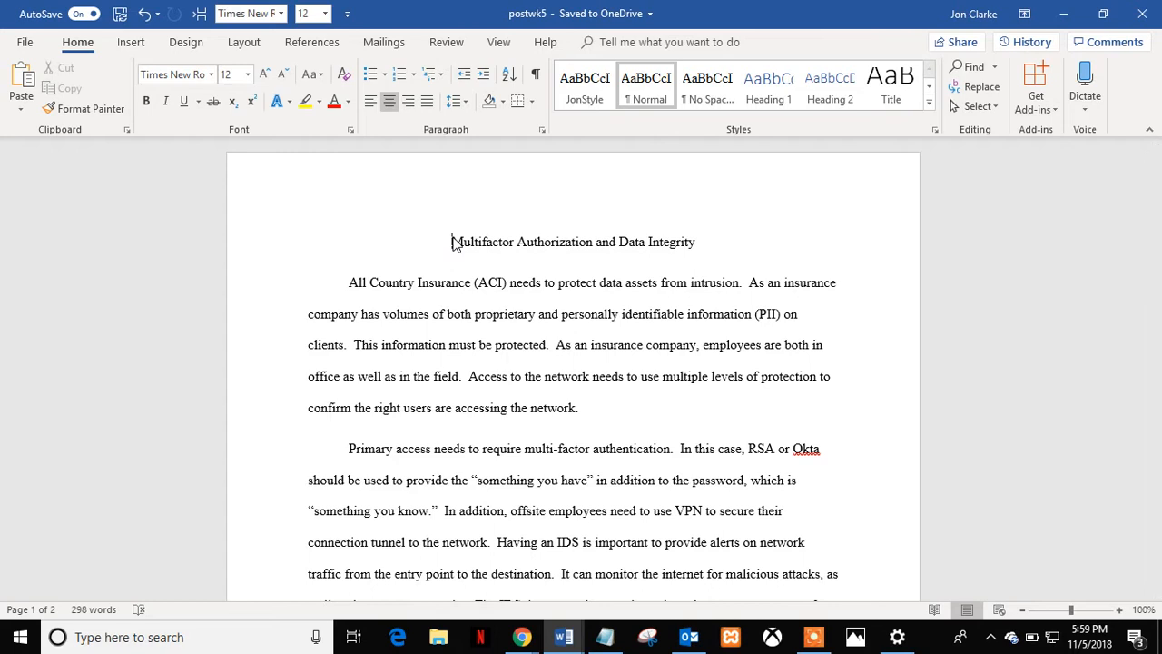
key(Return)
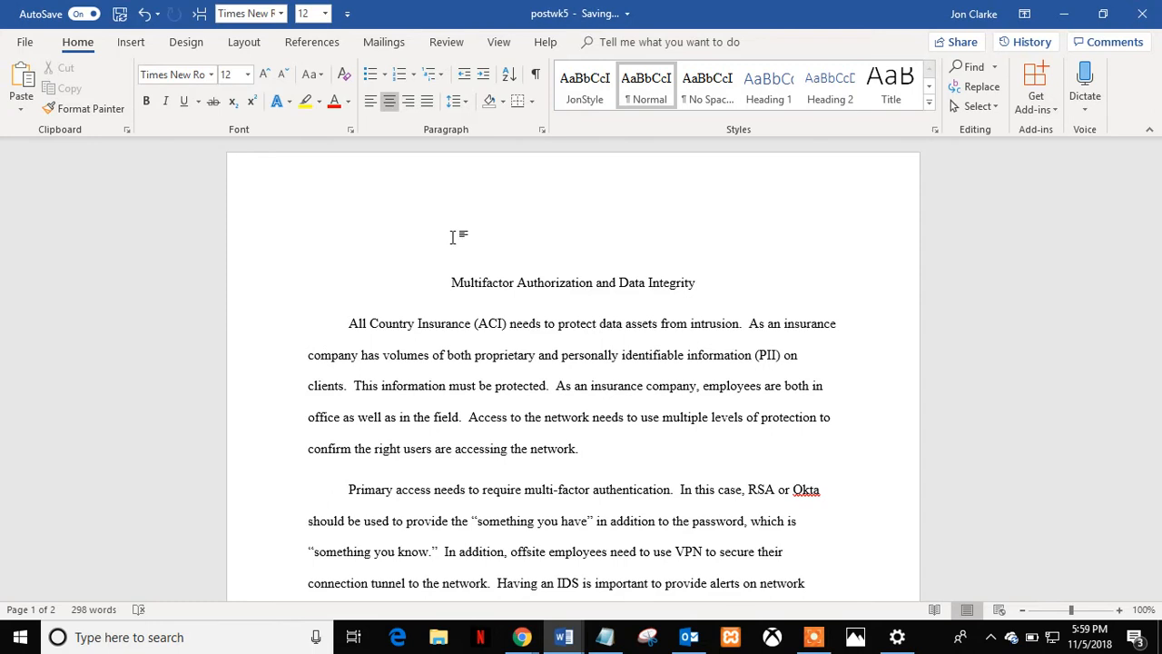
key(ctrl+v)
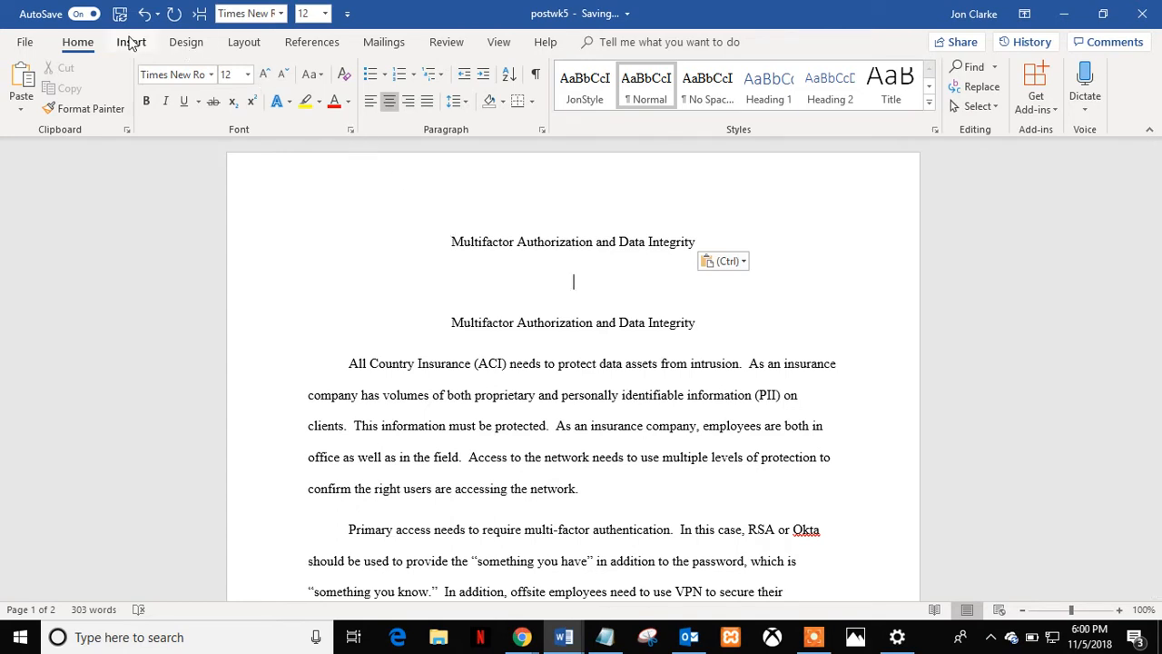
Check the line spacing, and add the author's full name and "Widget University" on separate lines below the copied title.
click(459, 106)
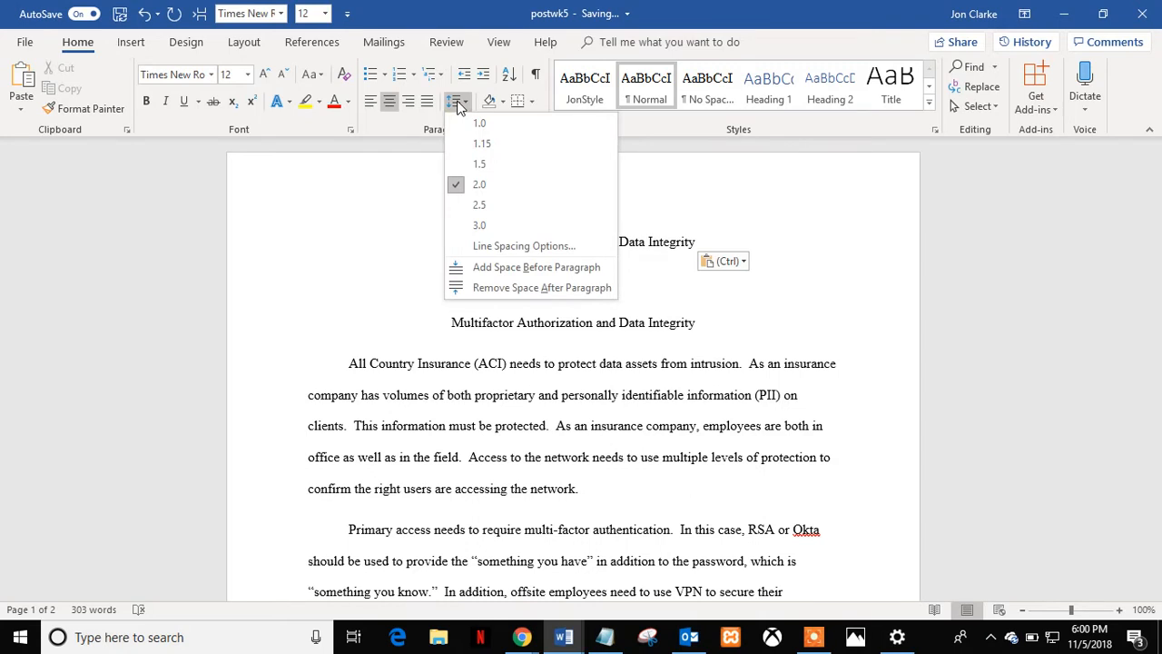
click(458, 106)
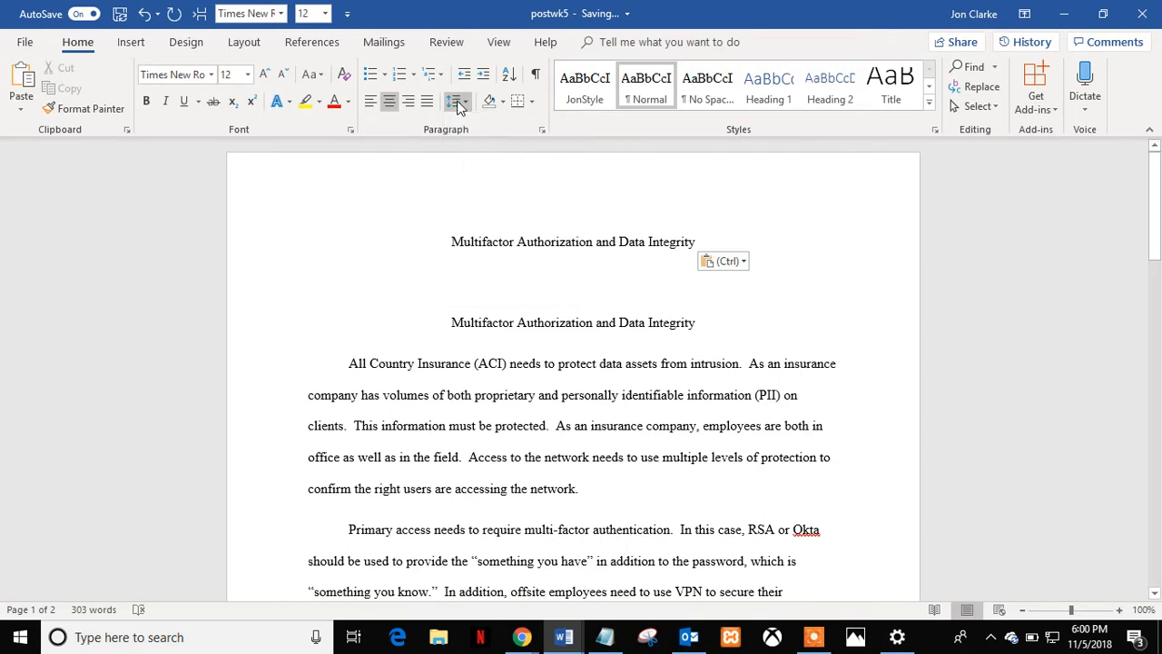
text(Jon)
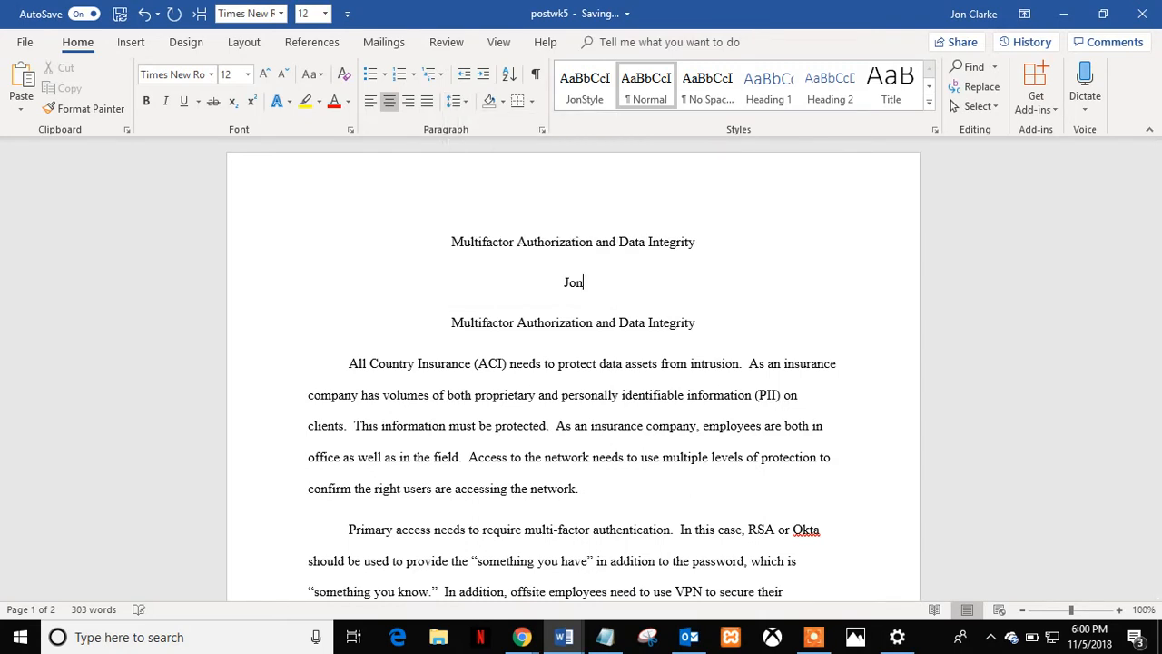
text( Clarke)
key(Return)
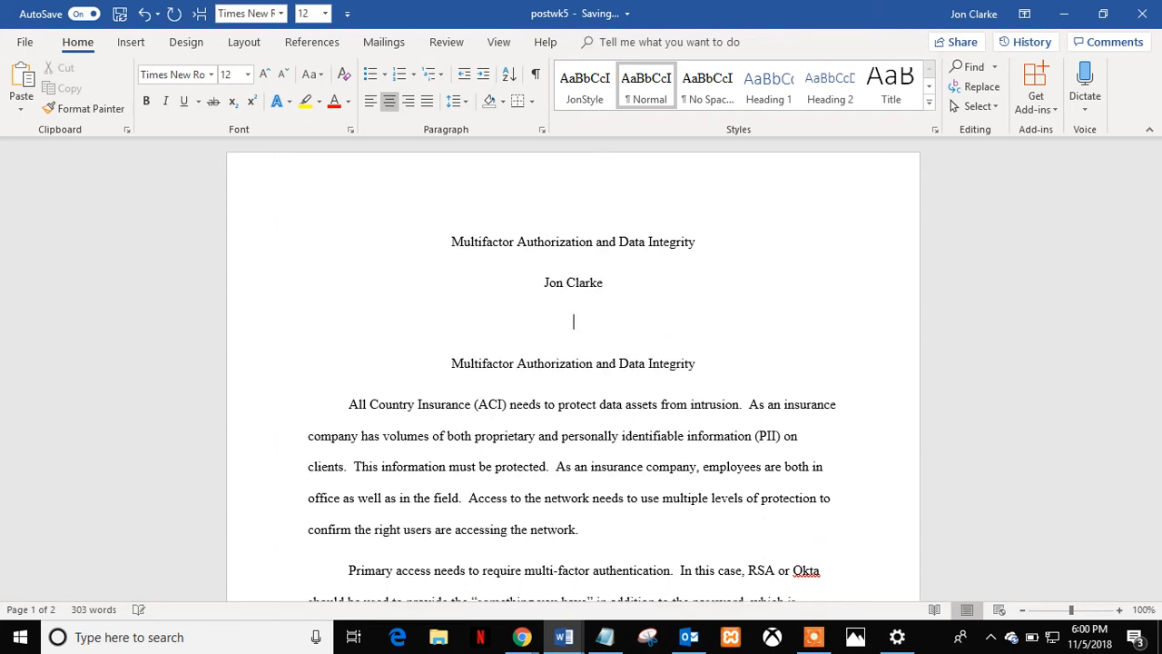
text(Widget University)
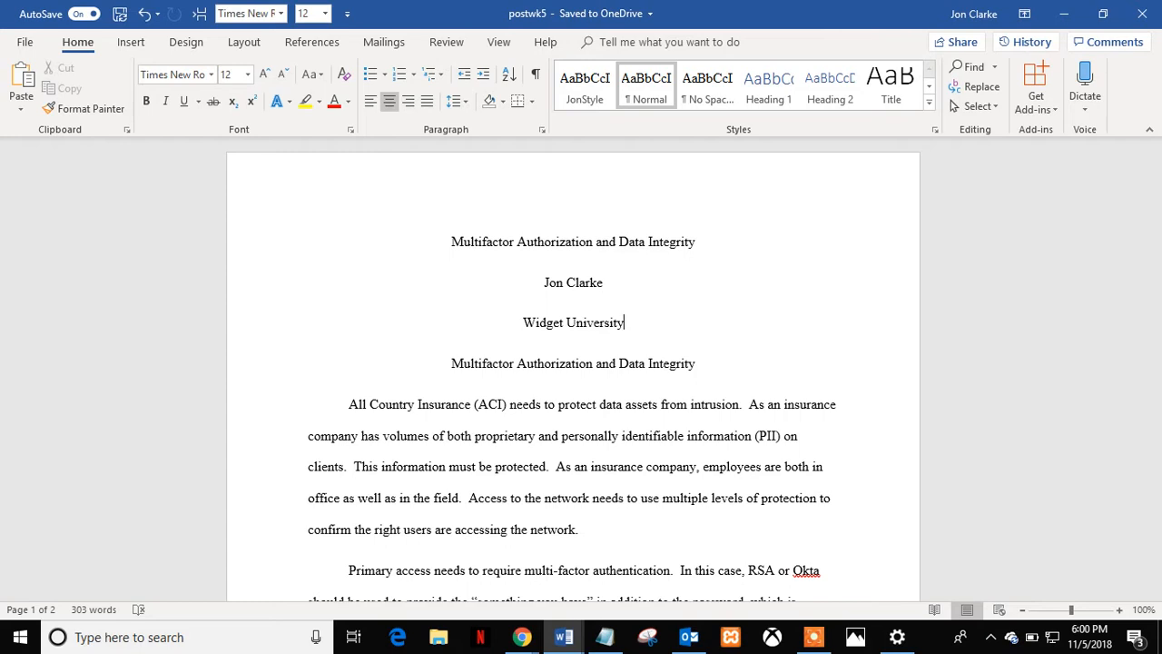
key(Return)
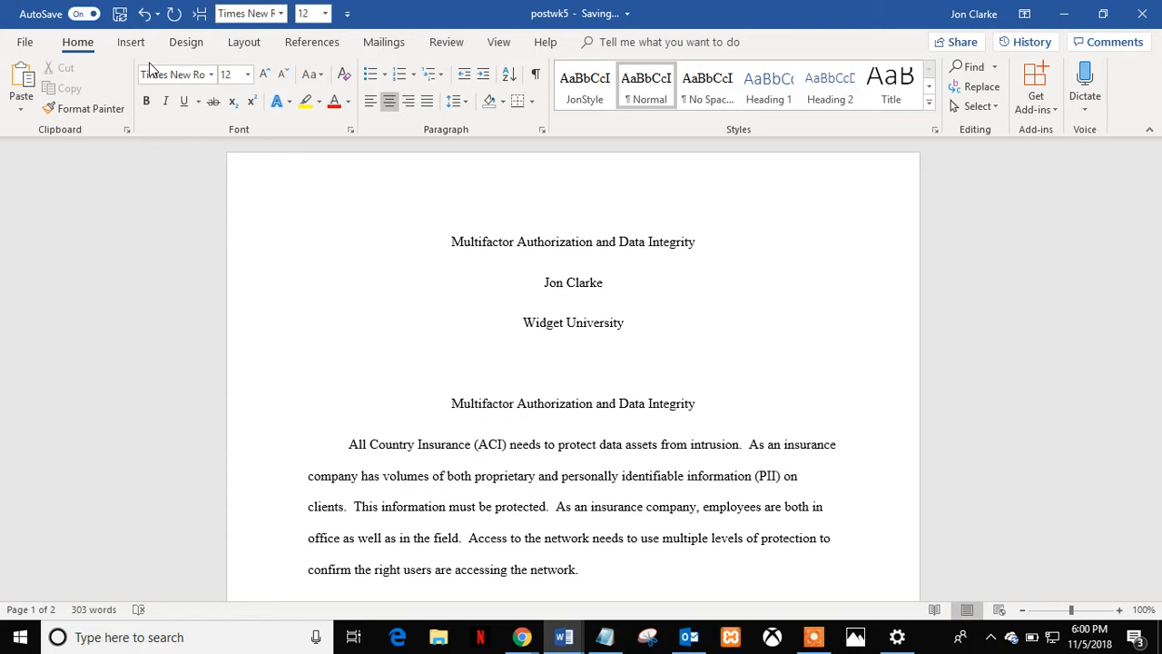
Insert five blank lines above the first title to move the title block down the page.
click(444, 242)
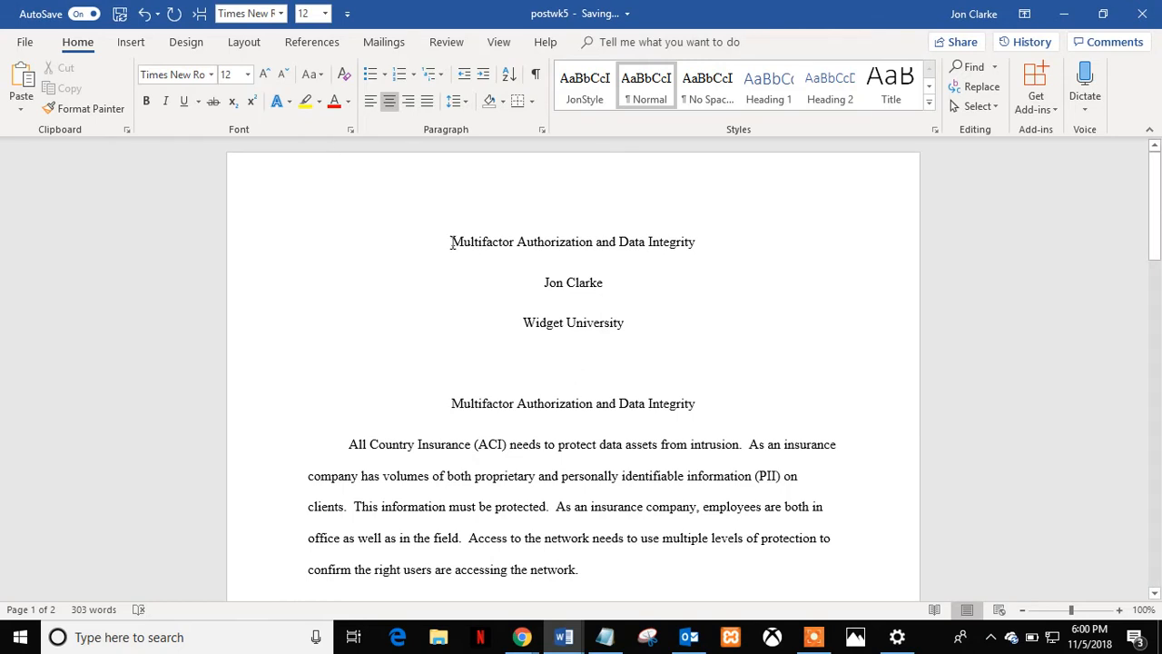
key(Return)
key(Return)
key(Return)
key(Return)
key(Return)
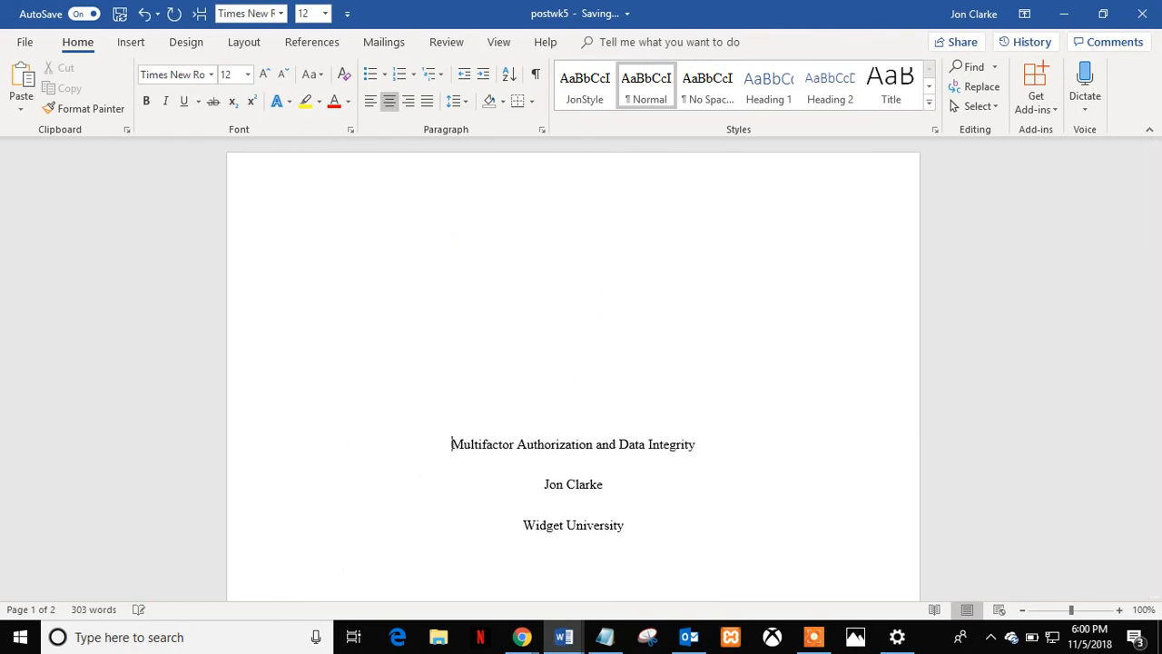
Insert a page break below the "Widget University" line to separate the title page from the body.
click(599, 557)
click(549, 572)
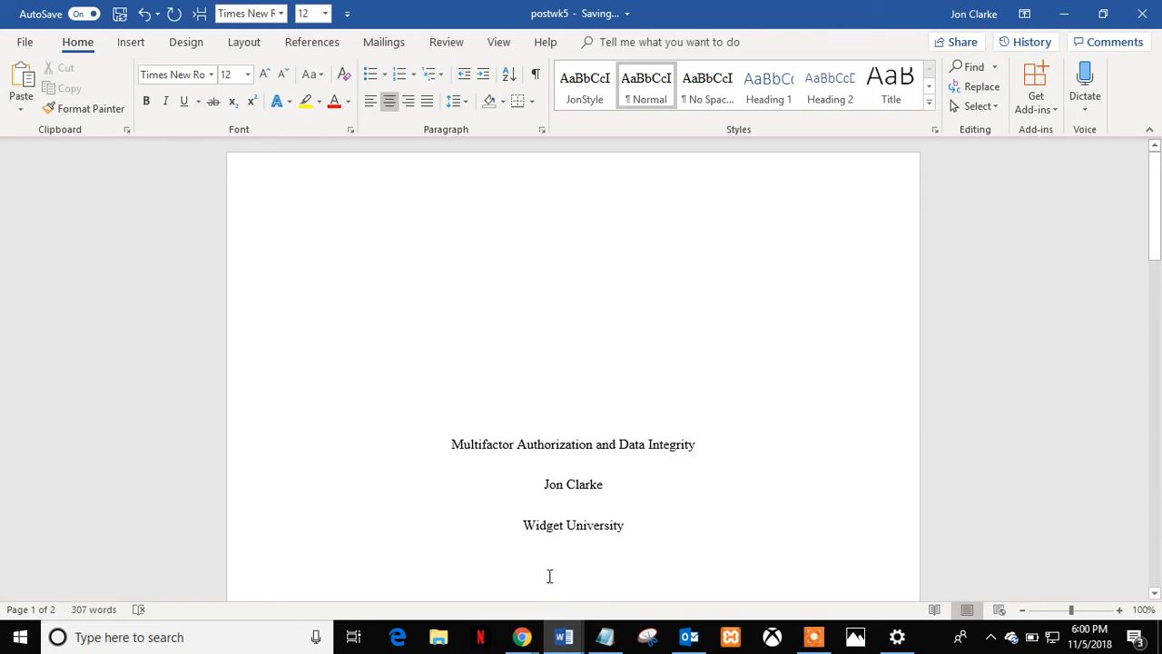
click(133, 44)
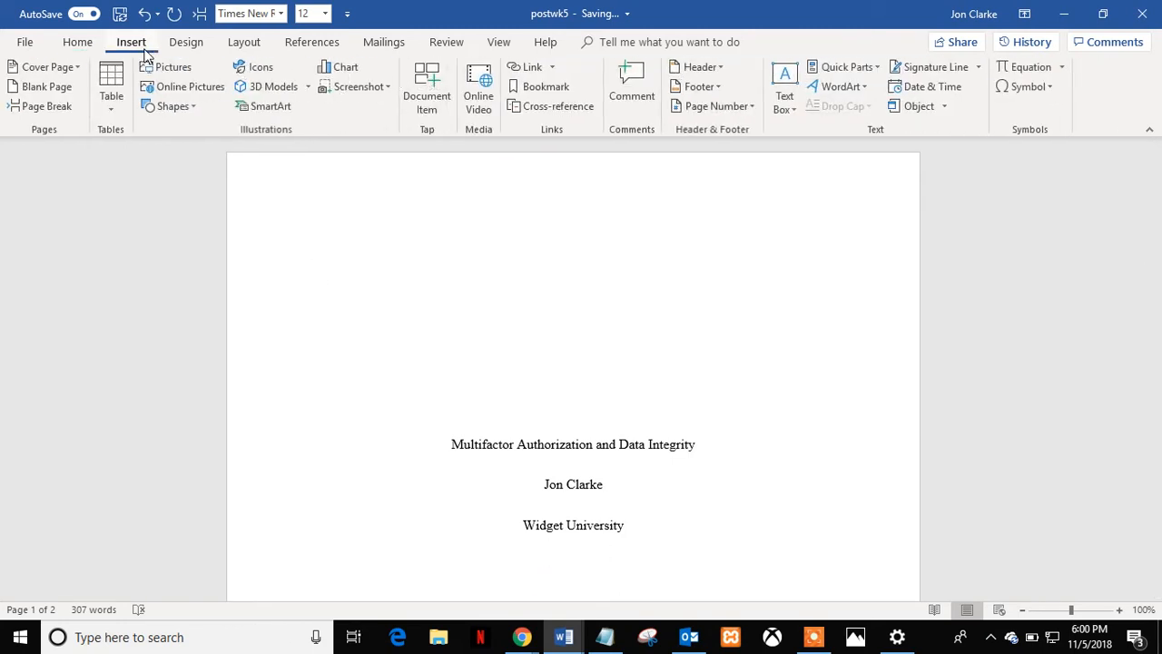
click(47, 107)
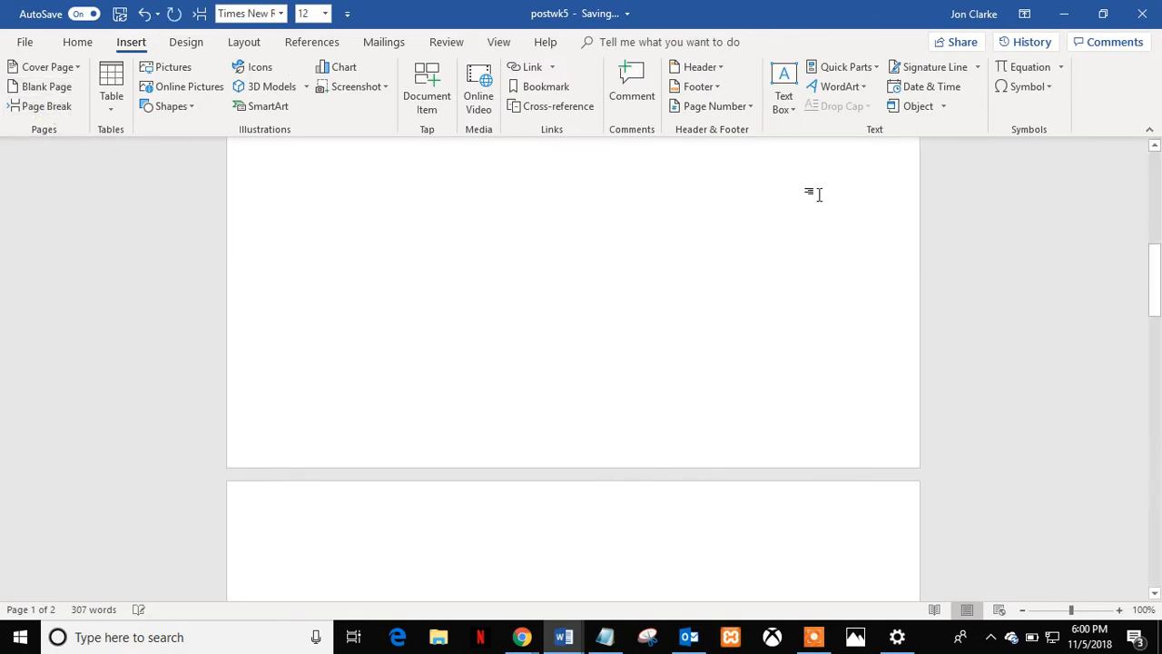
Open the header of page 2 for editing and enable Different First Page.
mouse_move(1154, 277)
mouse_down()
mouse_move(1151, 234)
mouse_move(1157, 289)
mouse_up()
drag(1154, 312, 1158, 185)
drag(1157, 235, 1158, 331)
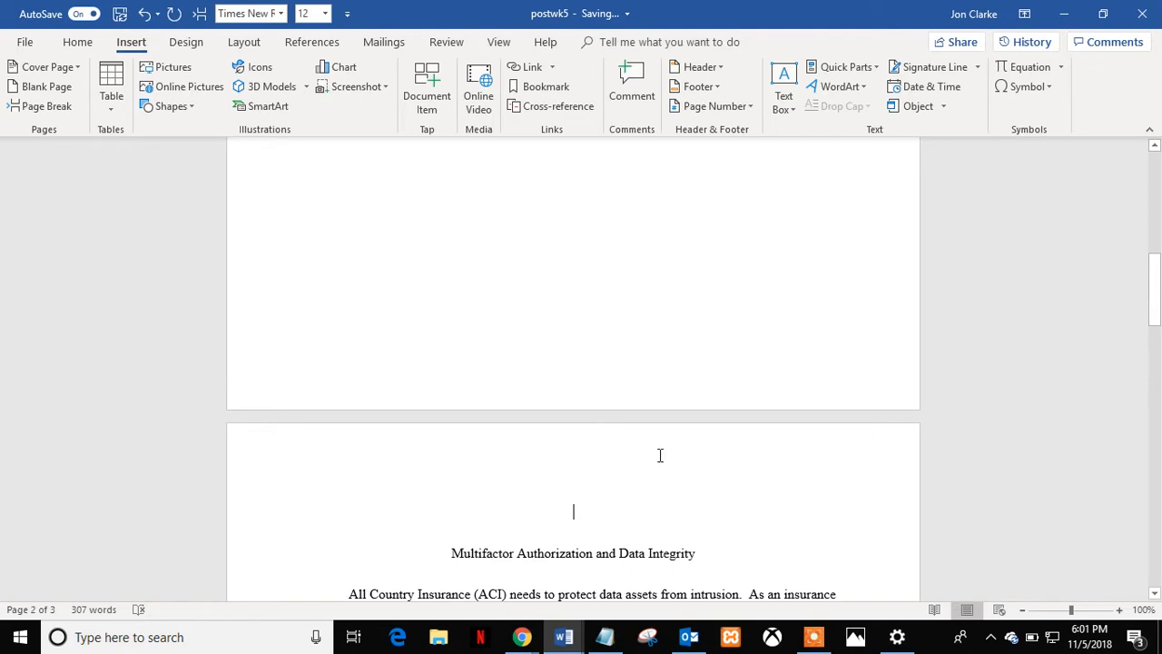
double_click(652, 447)
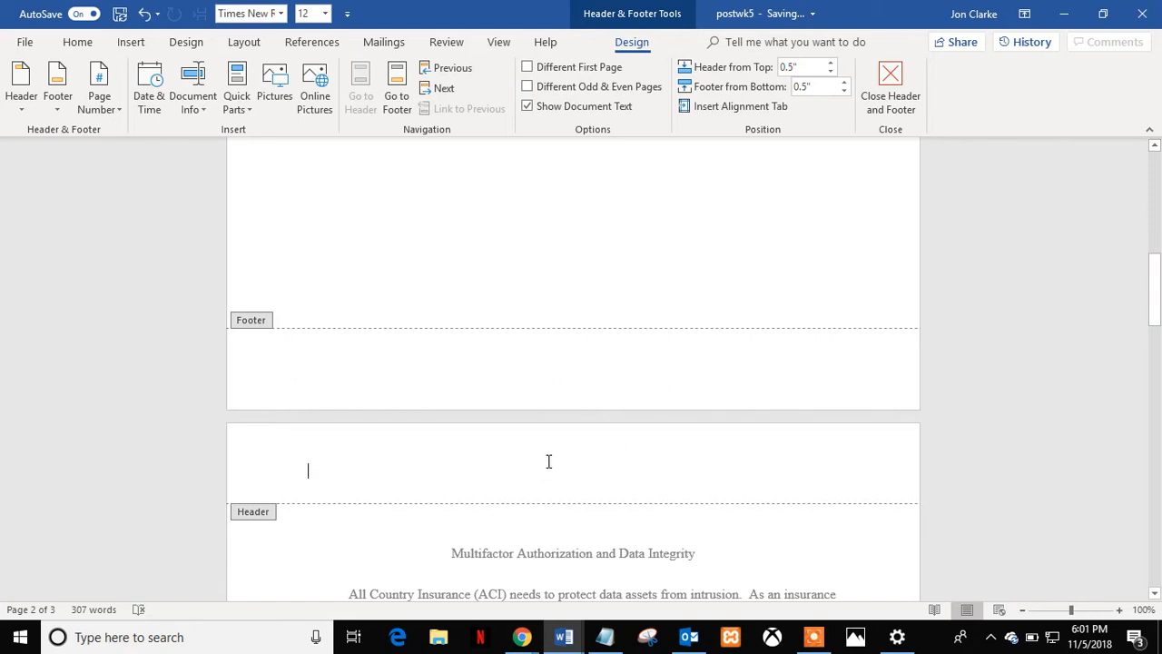
double_click(423, 553)
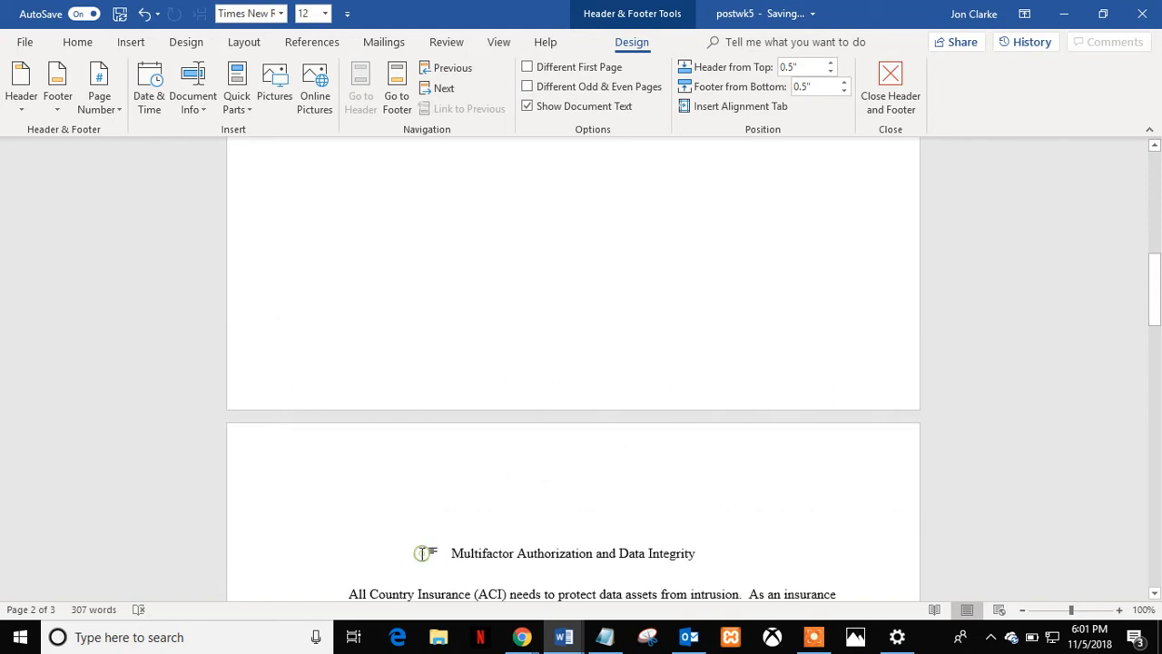
double_click(509, 441)
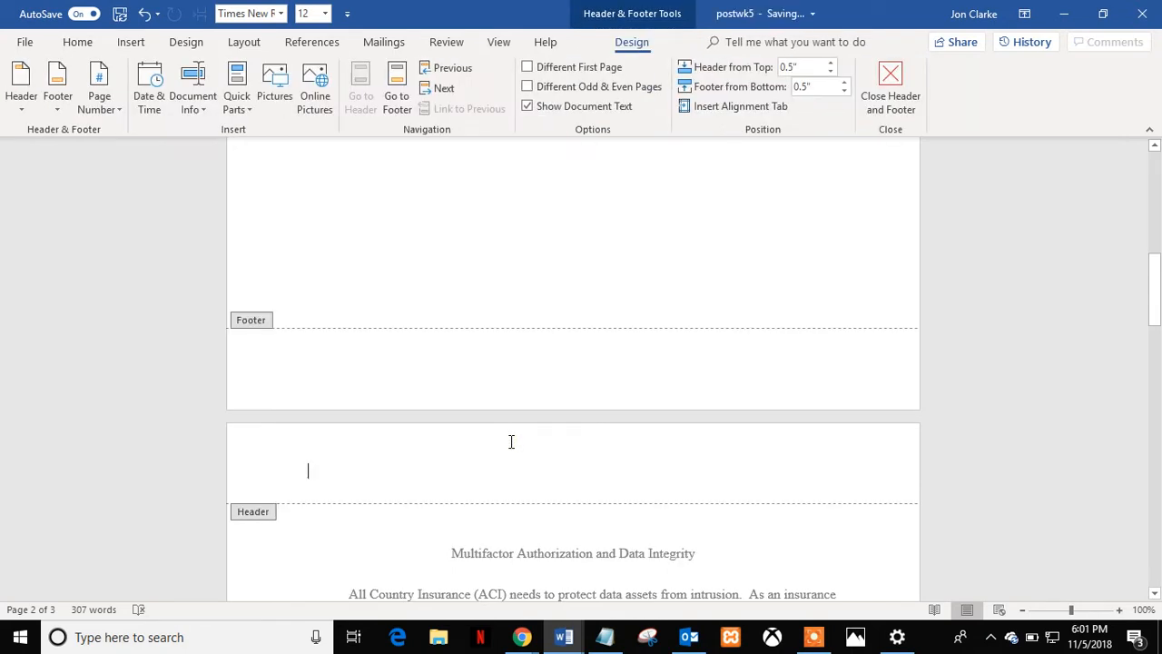
click(528, 69)
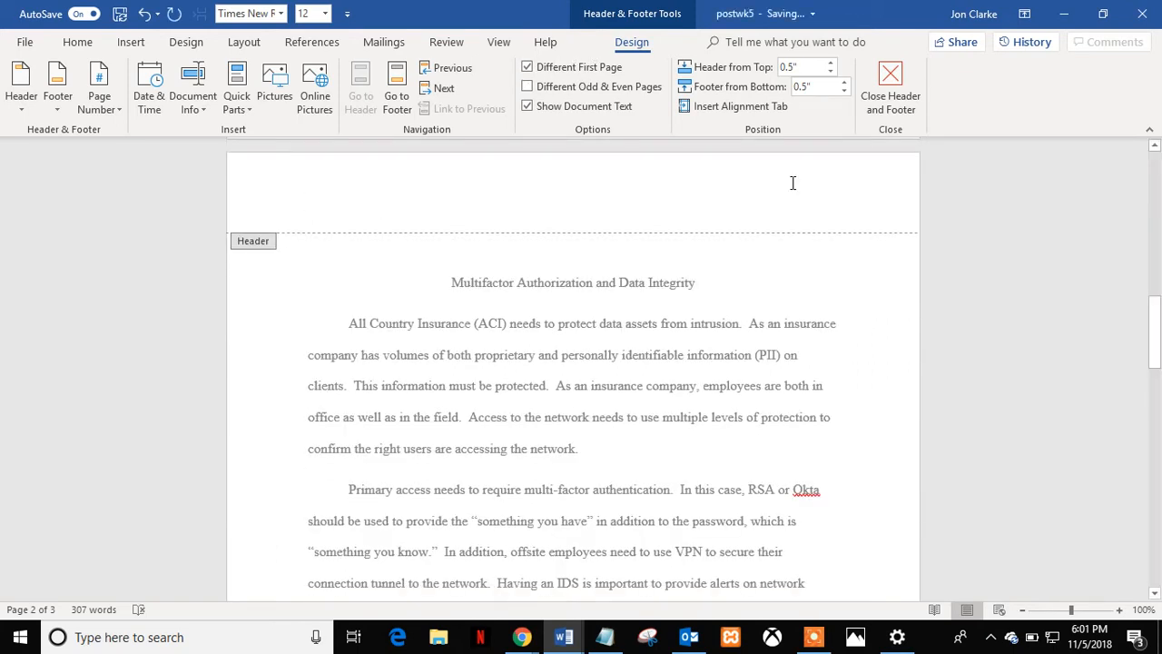
Paste the title "Multifactor Authorization and Data Integrity" into the page 2 header and align it left.
drag(1156, 307, 1156, 278)
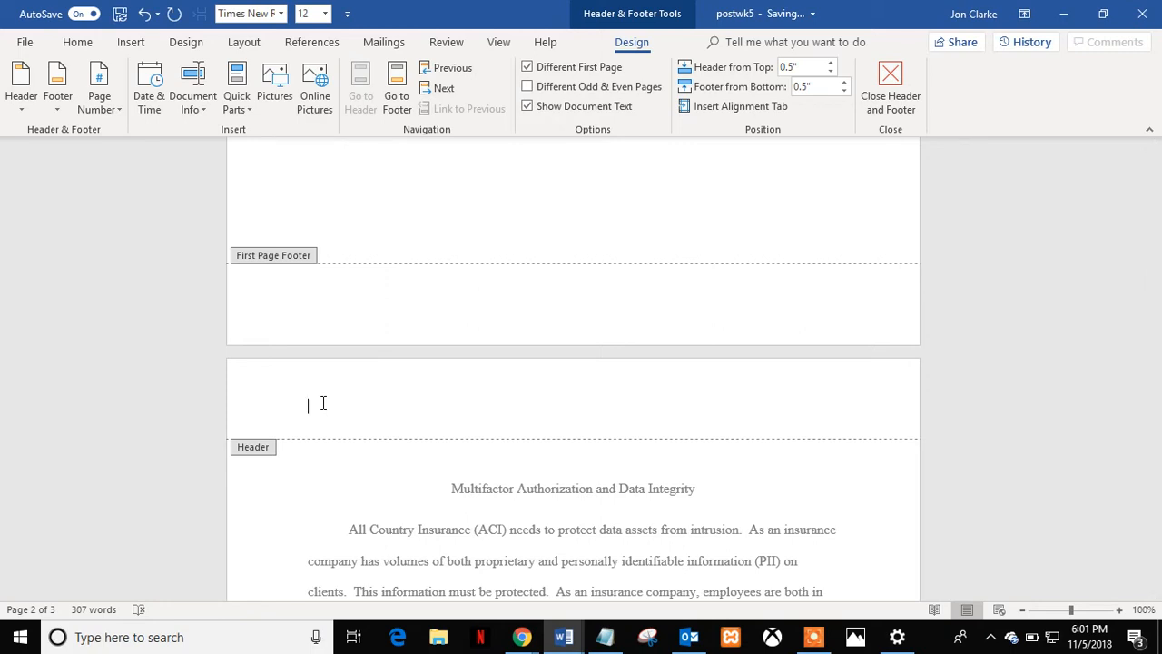
text(Multifactor Authorization and Data Integrity)
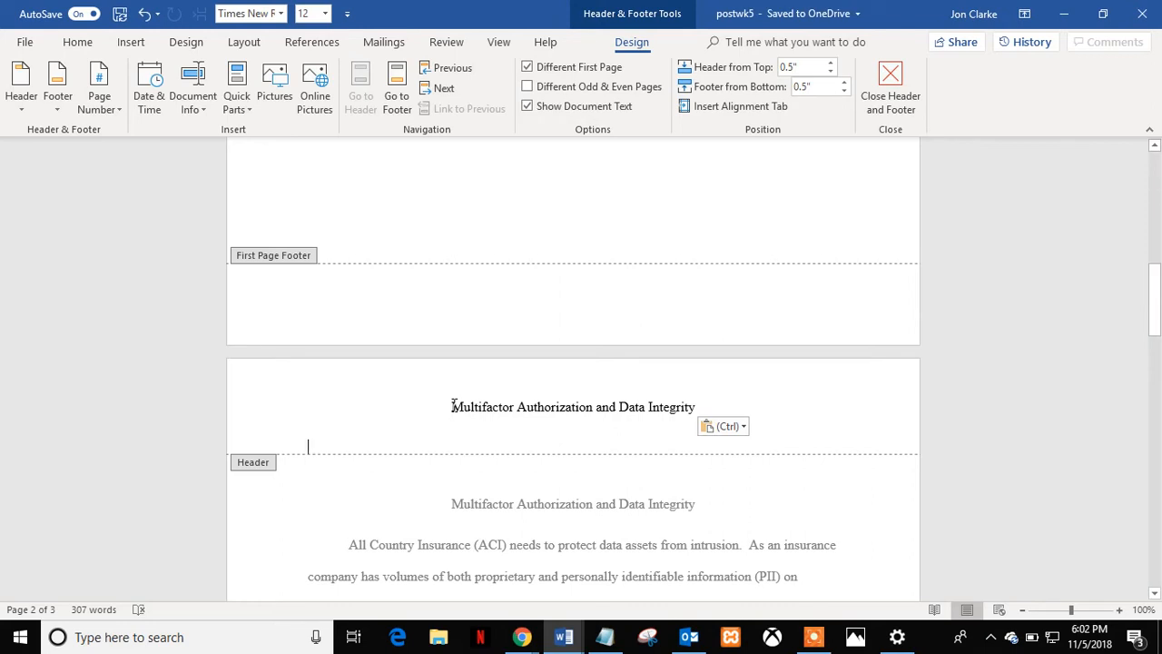
drag(453, 406, 677, 390)
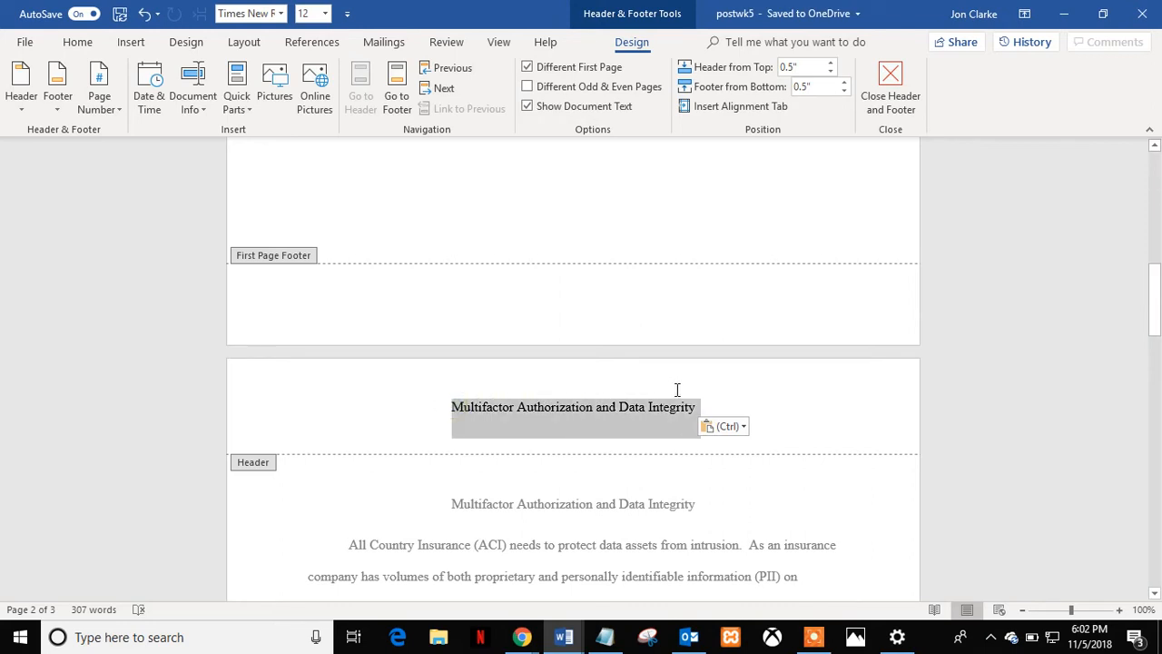
click(453, 407)
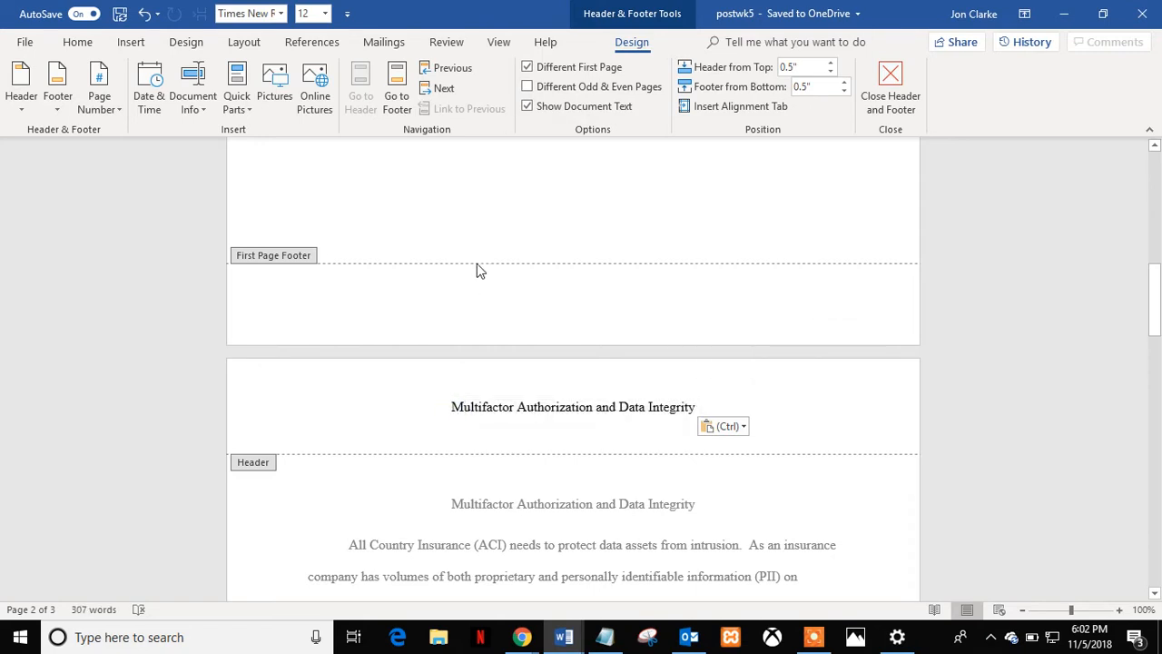
click(74, 51)
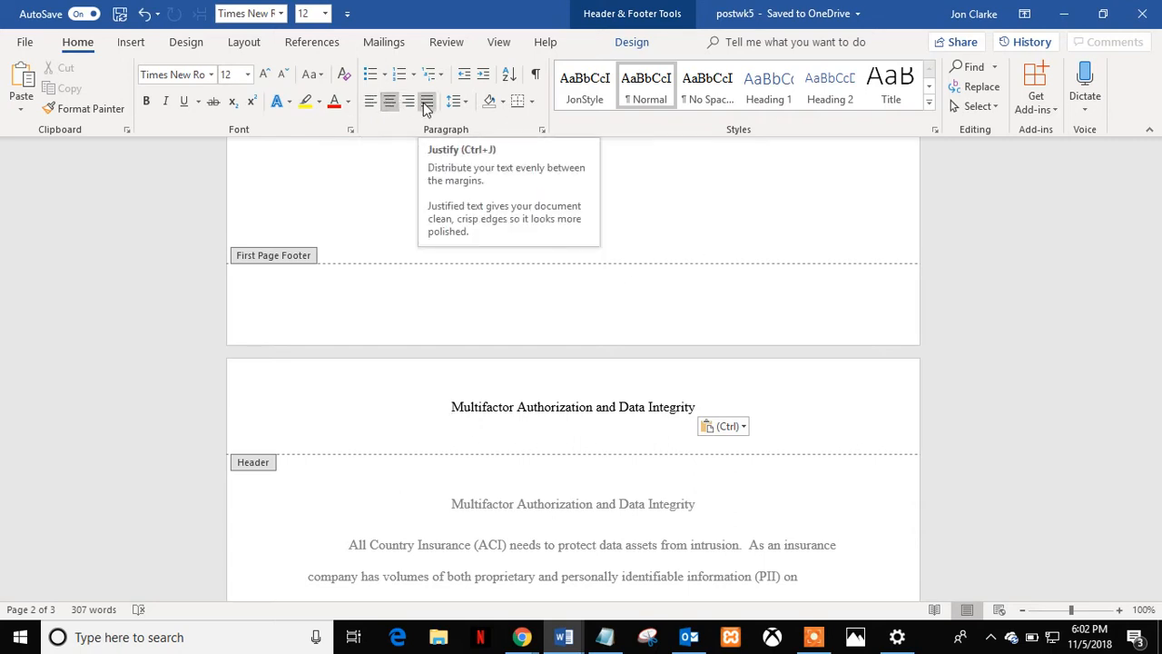
click(373, 103)
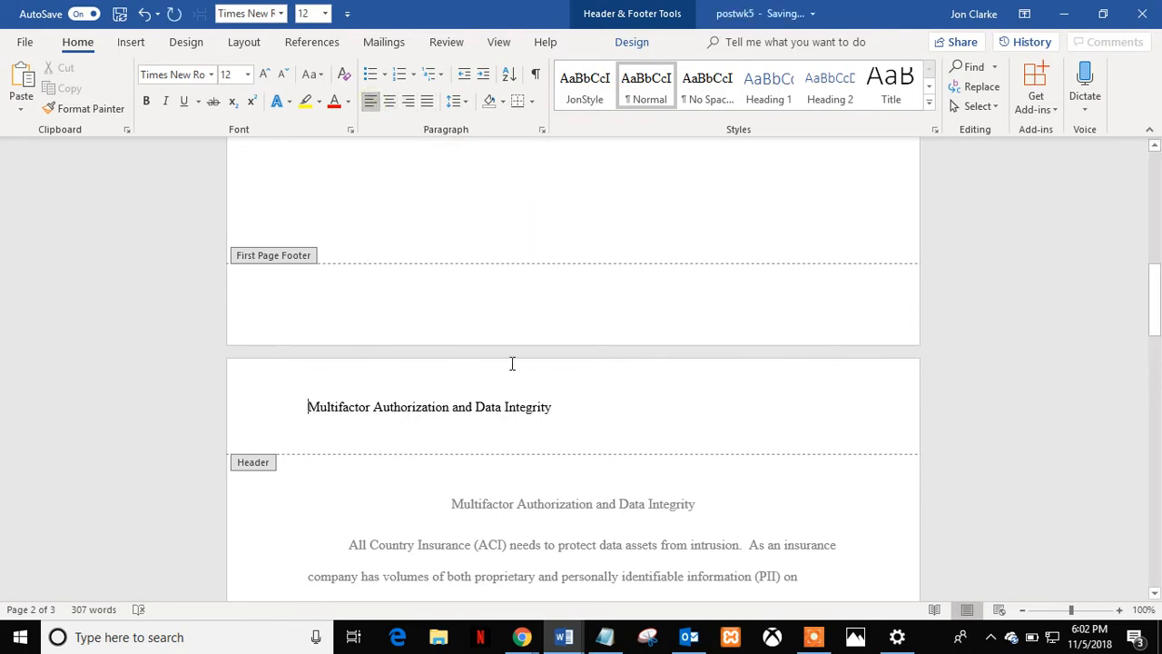
Insert a Plain Number page number at the current position, directly after the title in the page 2 header.
click(558, 407)
click(634, 45)
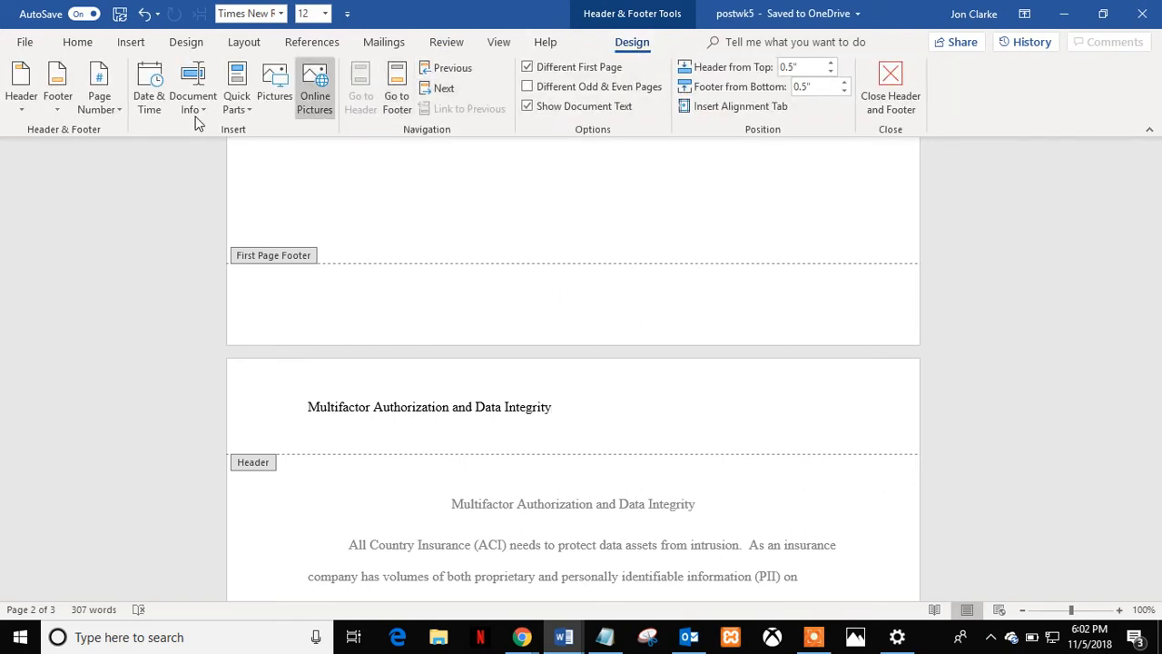
click(118, 111)
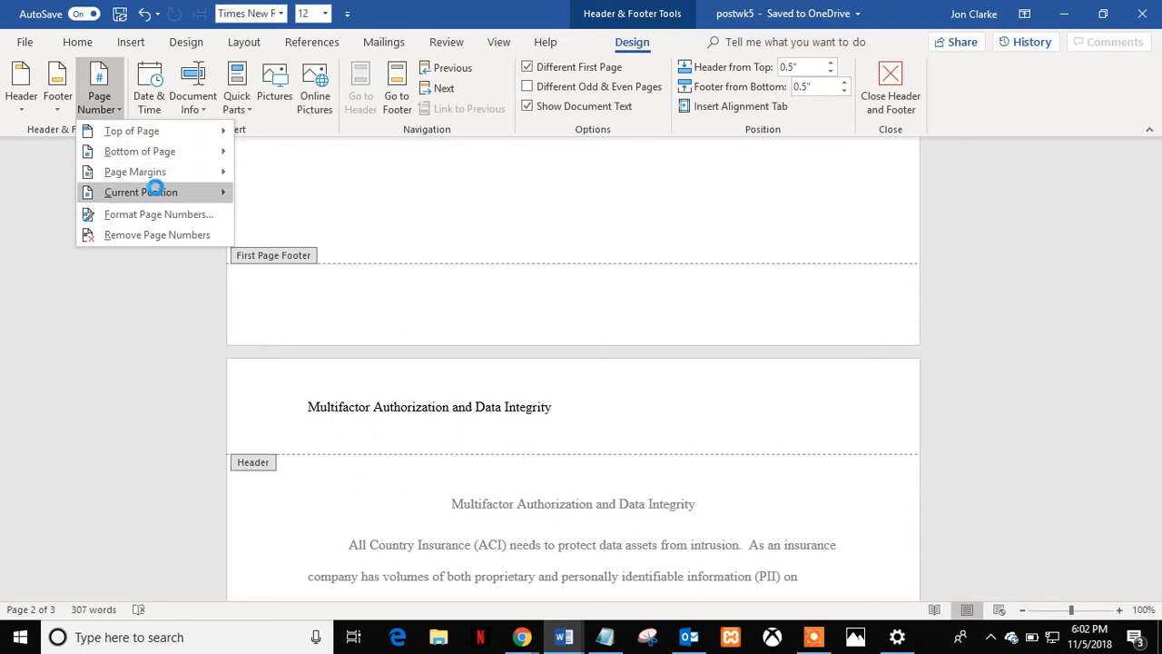
click(156, 191)
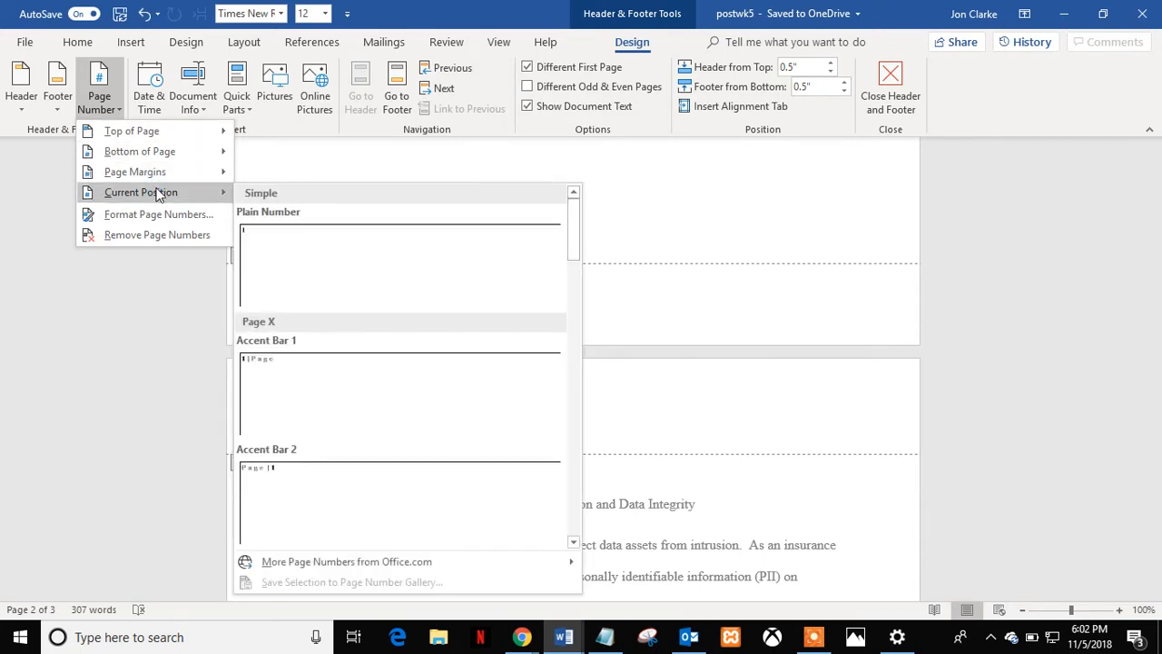
click(270, 241)
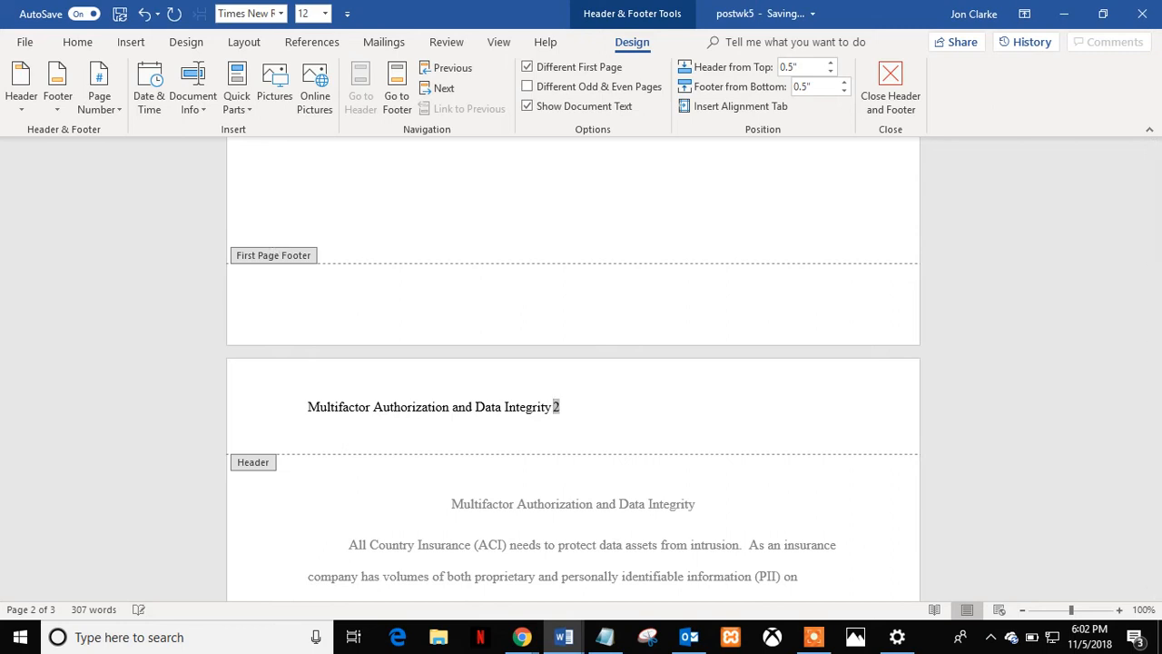
Space the page number away from the title with tabs, toward the right end of the same line in the page 2 header.
key(Tab)
key(Tab)
key(Tab)
key(Tab)
key(Tab)
key(Tab)
key(Tab)
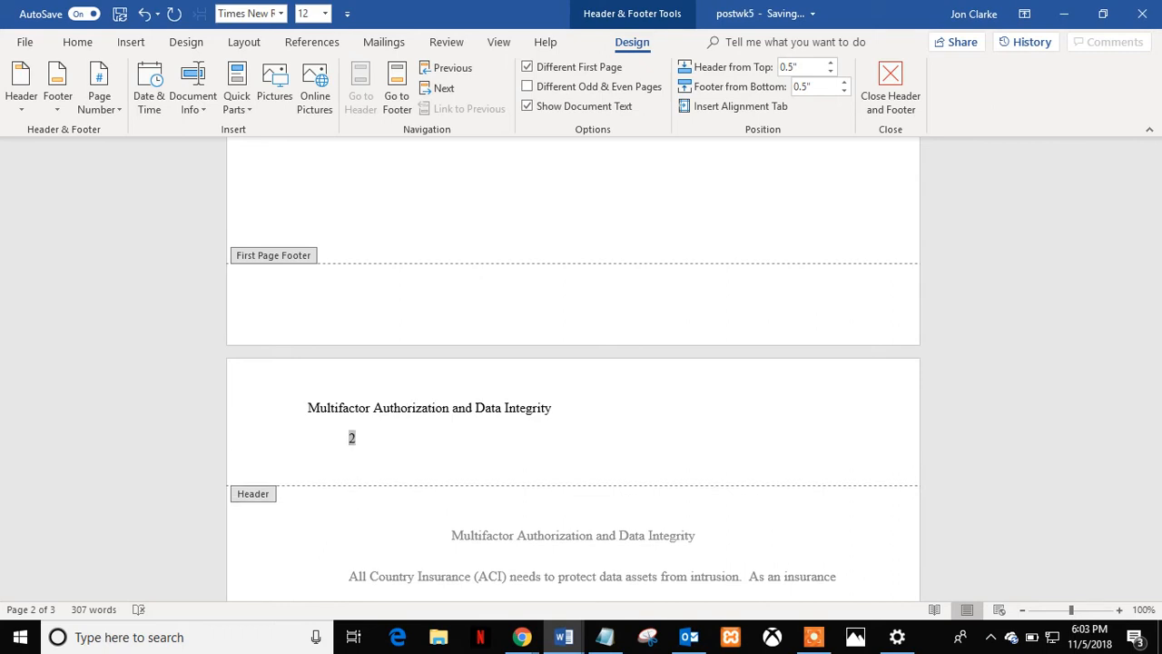
key(BackSpace)
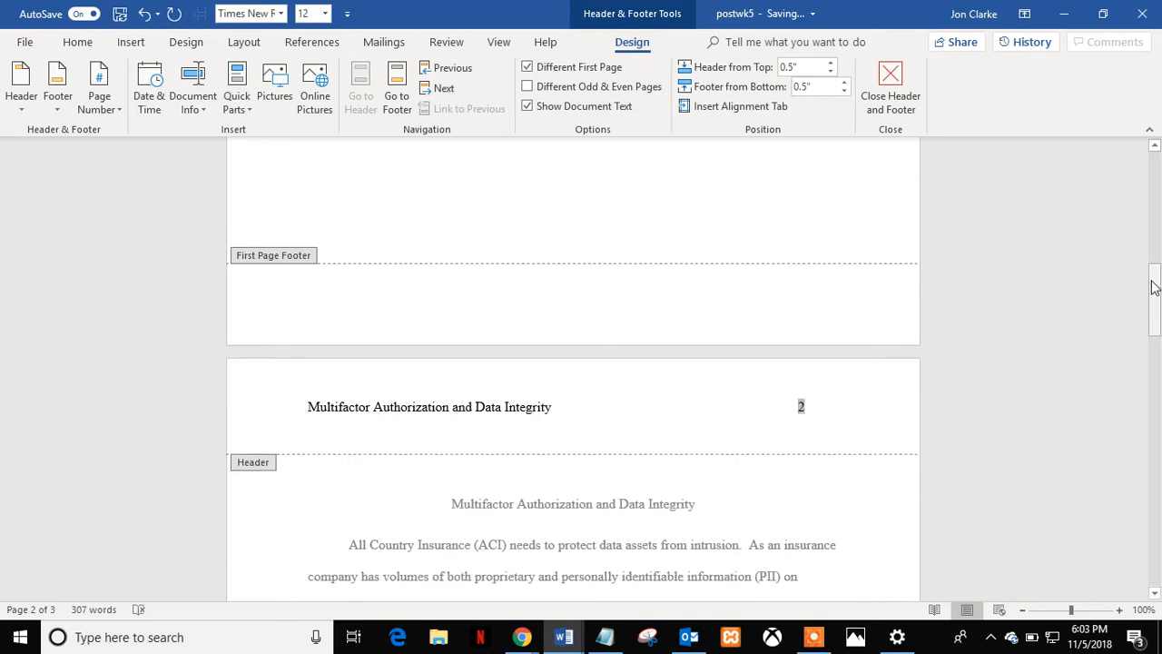
Change the title text in the page 2 header to UPPERCASE, leaving out the page number.
drag(1154, 289, 1156, 438)
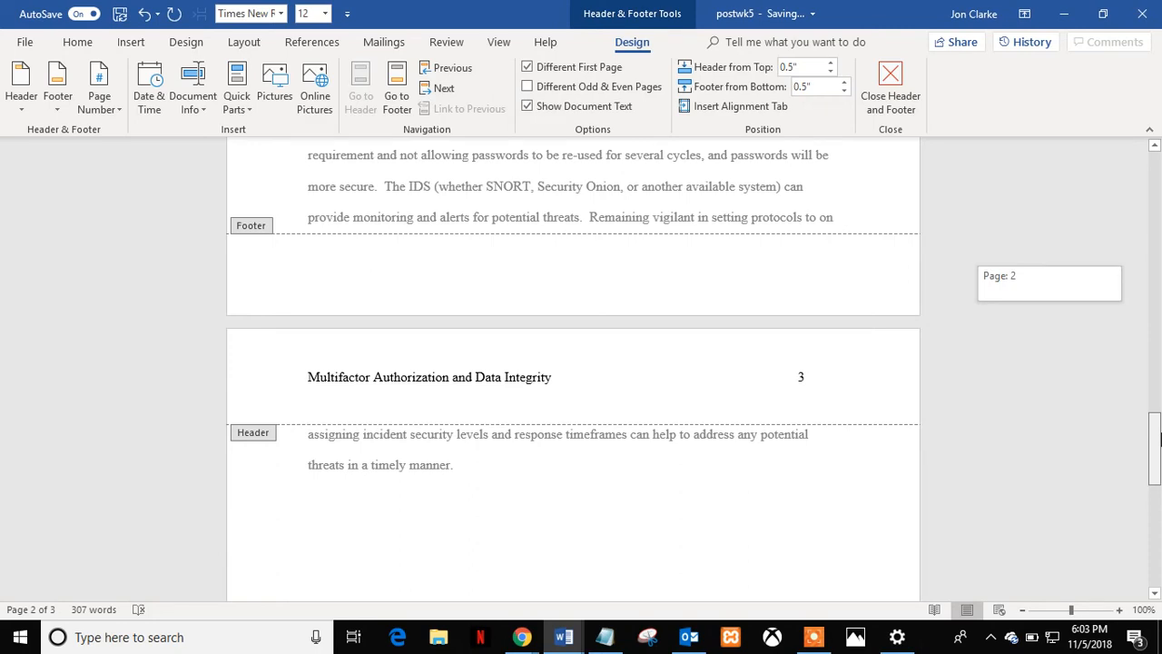
drag(1157, 438, 1154, 161)
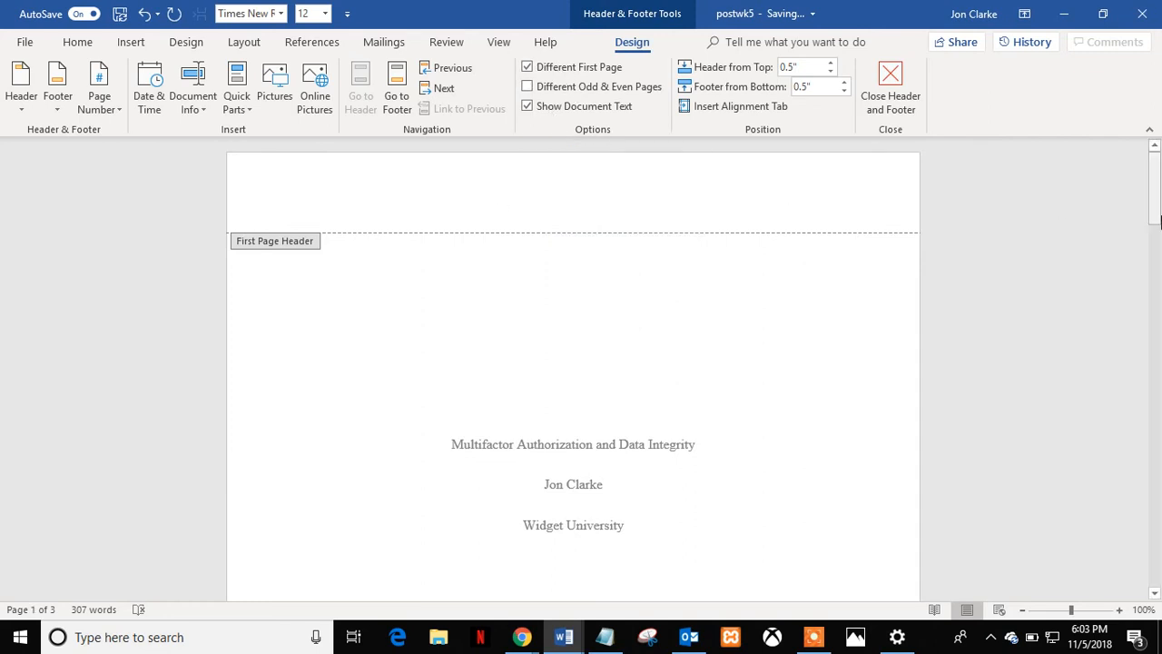
drag(1155, 222, 1155, 331)
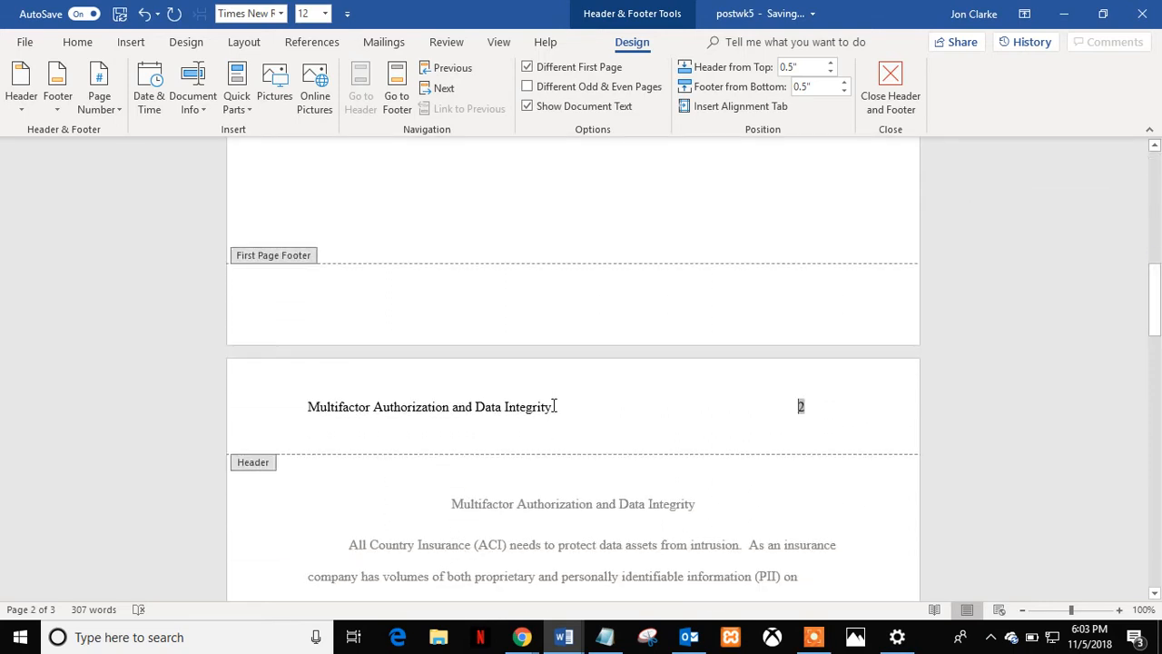
drag(555, 406, 335, 409)
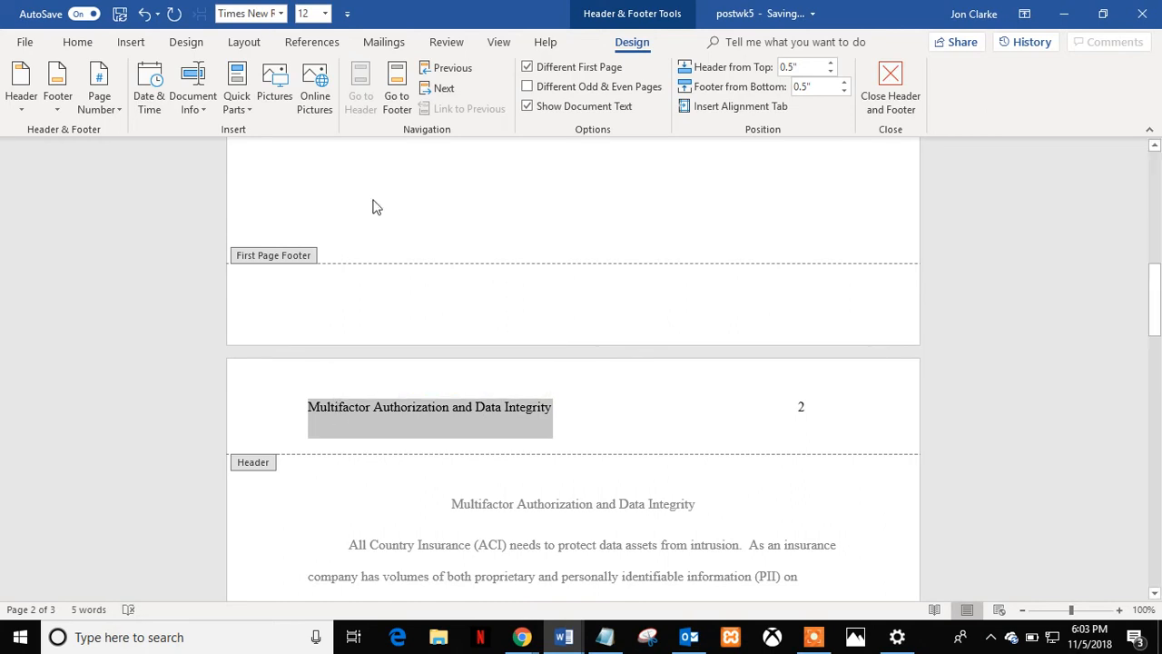
click(79, 43)
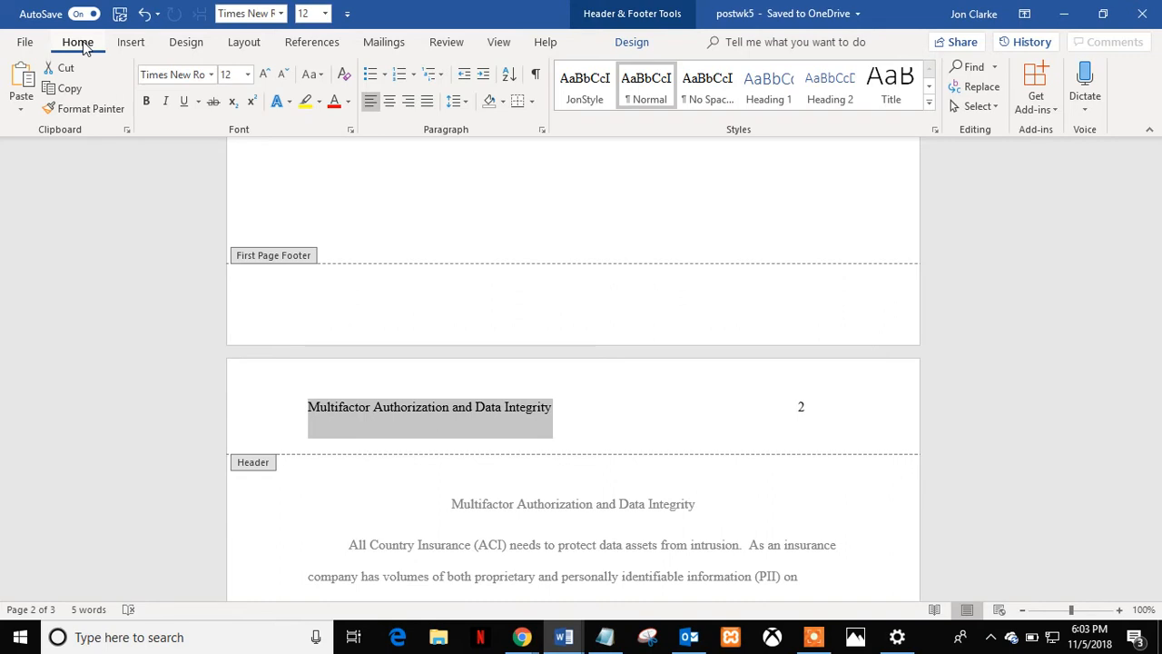
click(320, 81)
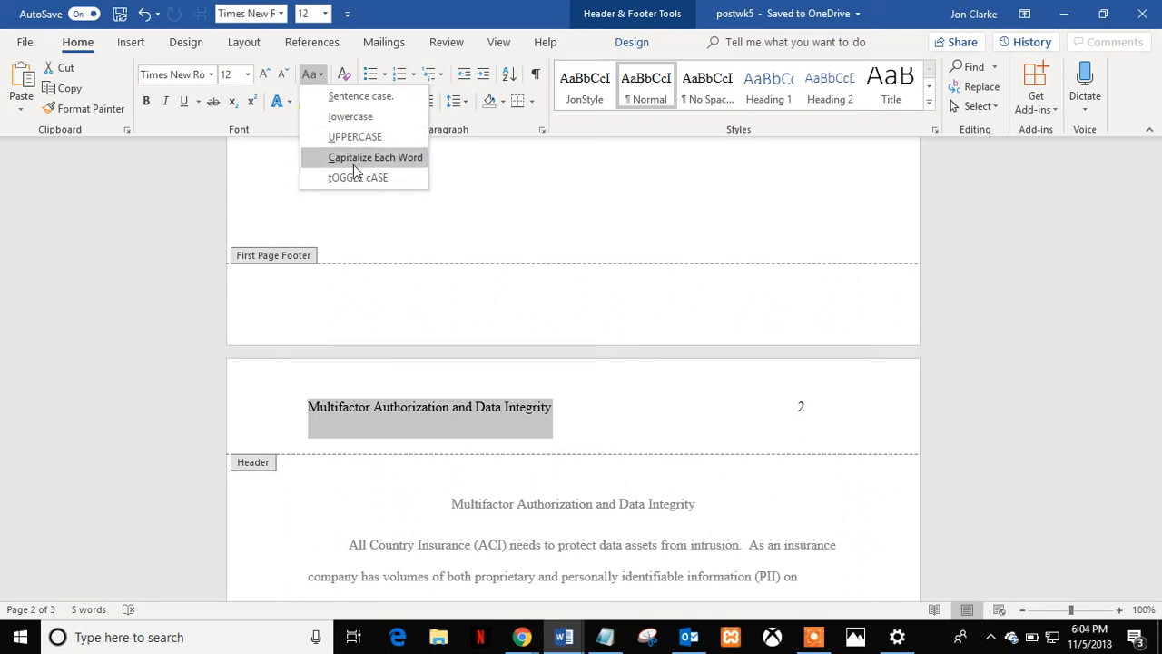
click(354, 143)
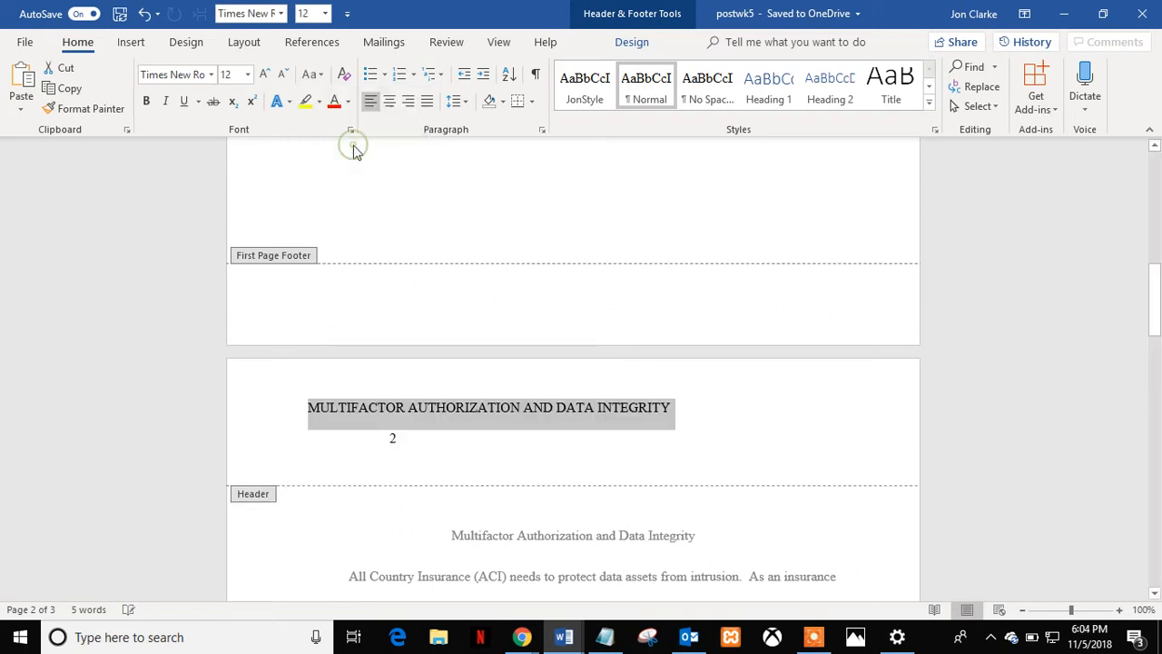
Remove excess tab spacing after the uppercase header title to bring the page number back onto the title's line.
click(674, 409)
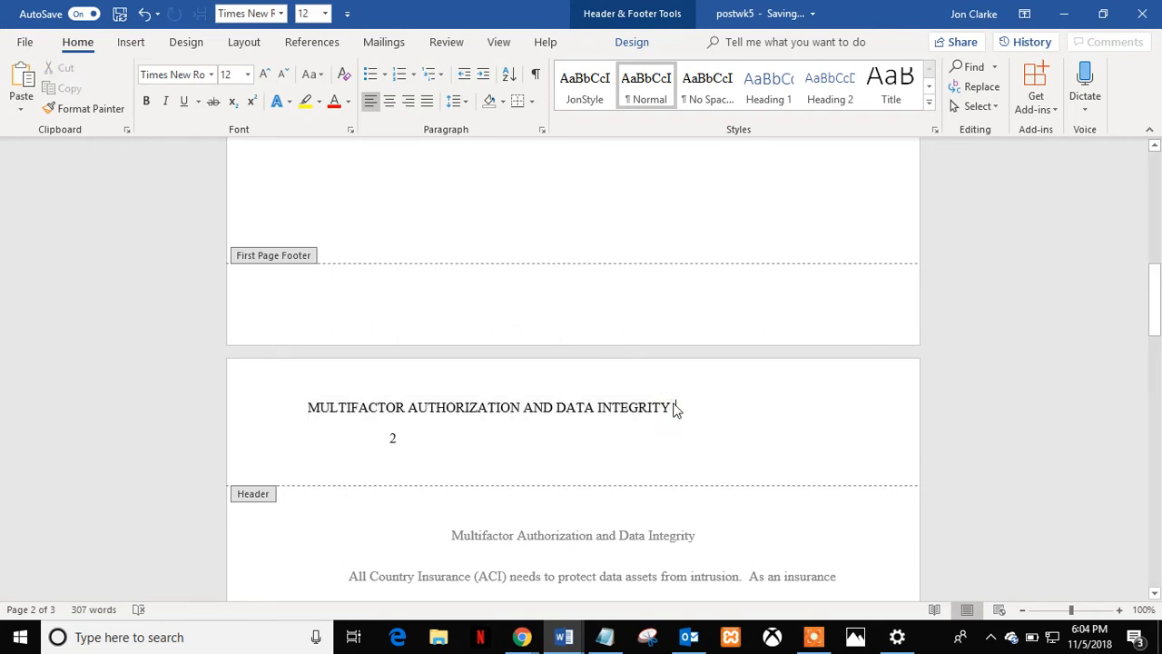
key(ctrl+z)
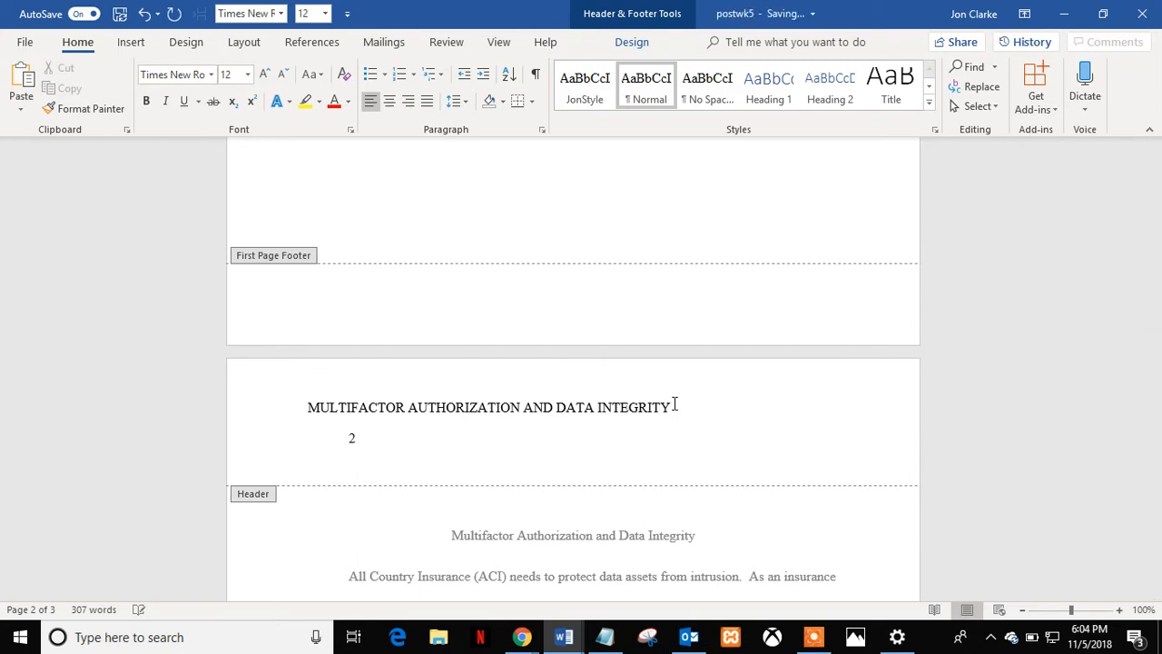
key(Delete)
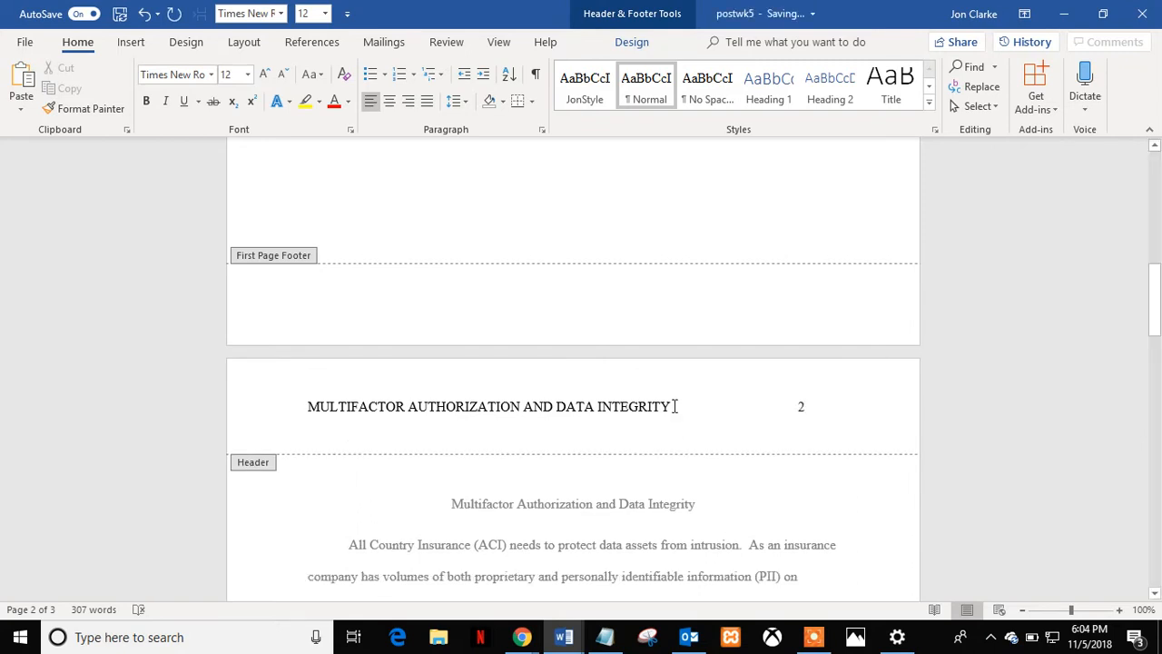
Enter "Running head:" in the first page header, followed by a copy of the uppercase title from the page 2 header.
drag(675, 406, 383, 424)
key(ctrl+c)
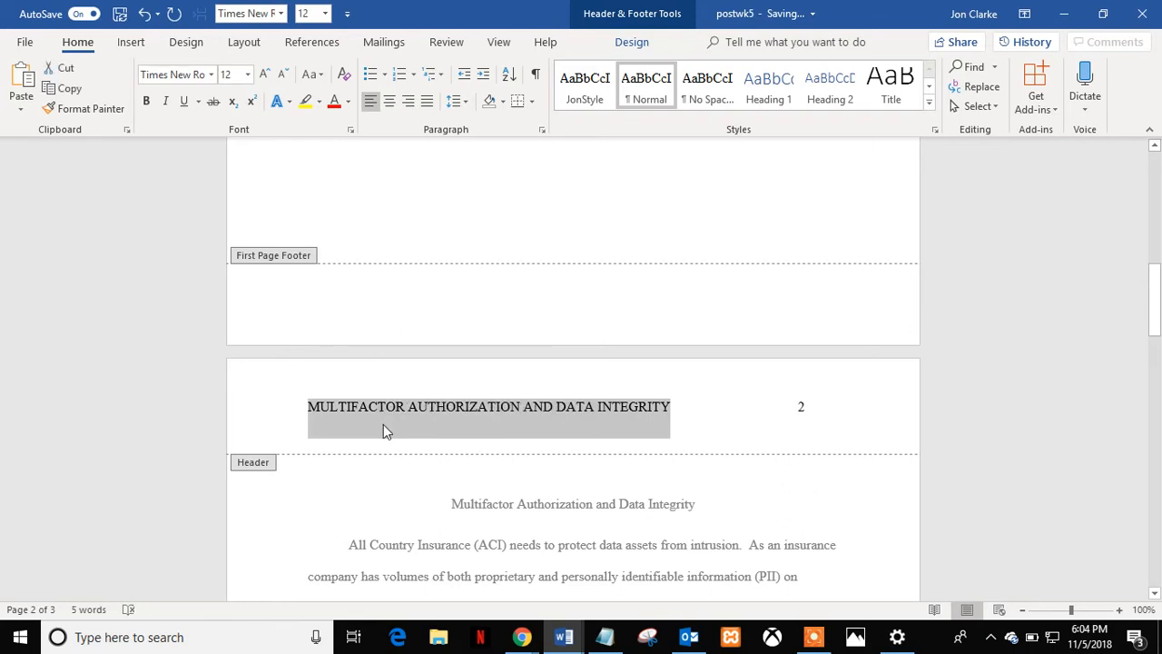
drag(1155, 310, 1149, 215)
drag(1149, 200, 1154, 174)
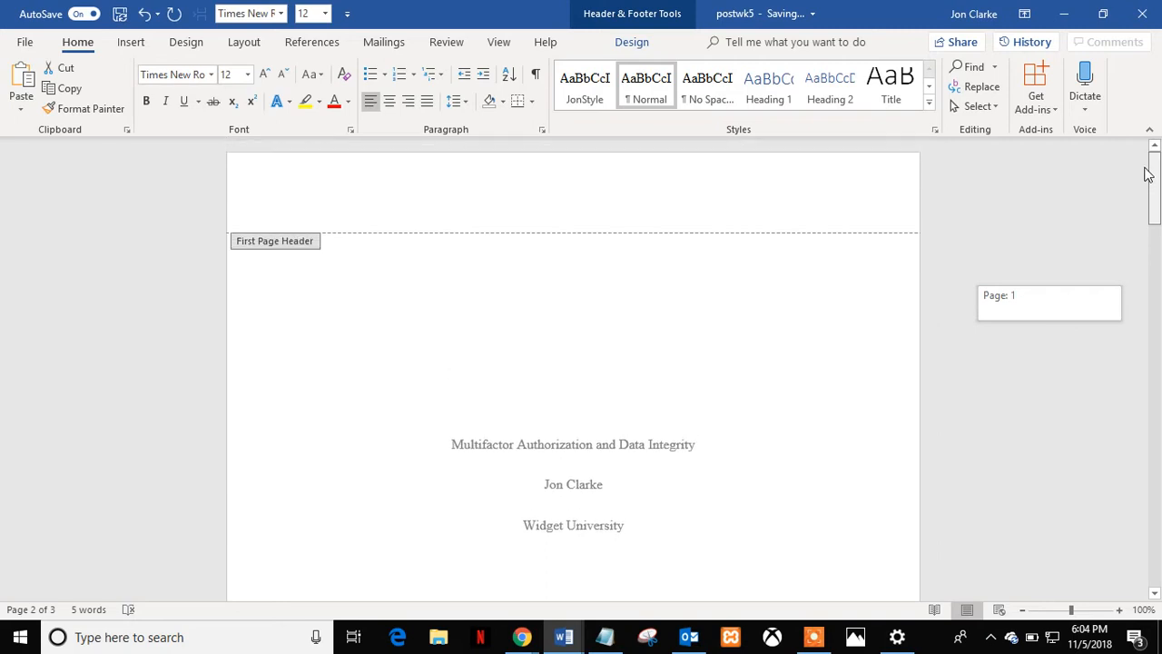
click(366, 203)
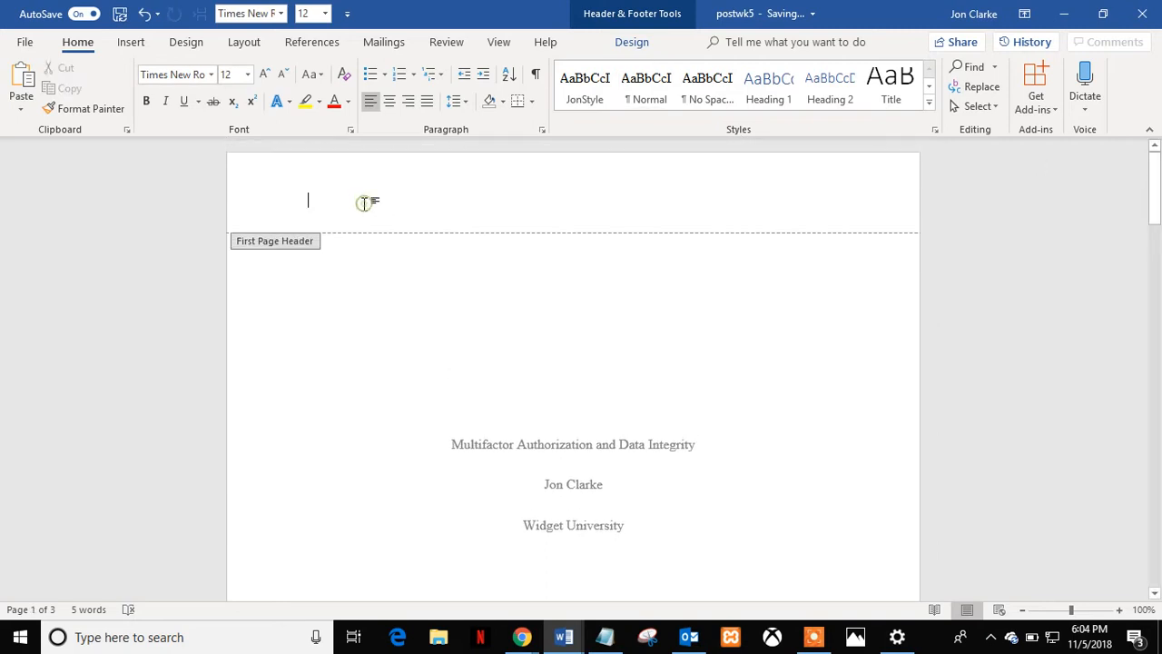
text(R)
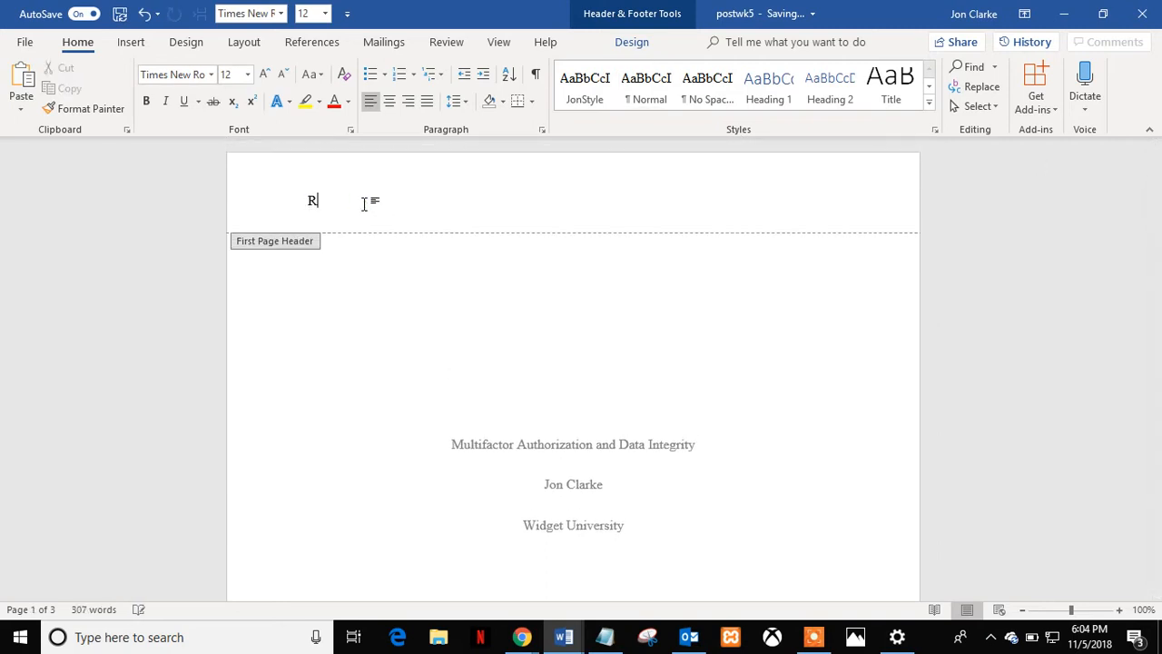
text(unning head:)
key(ctrl+v)
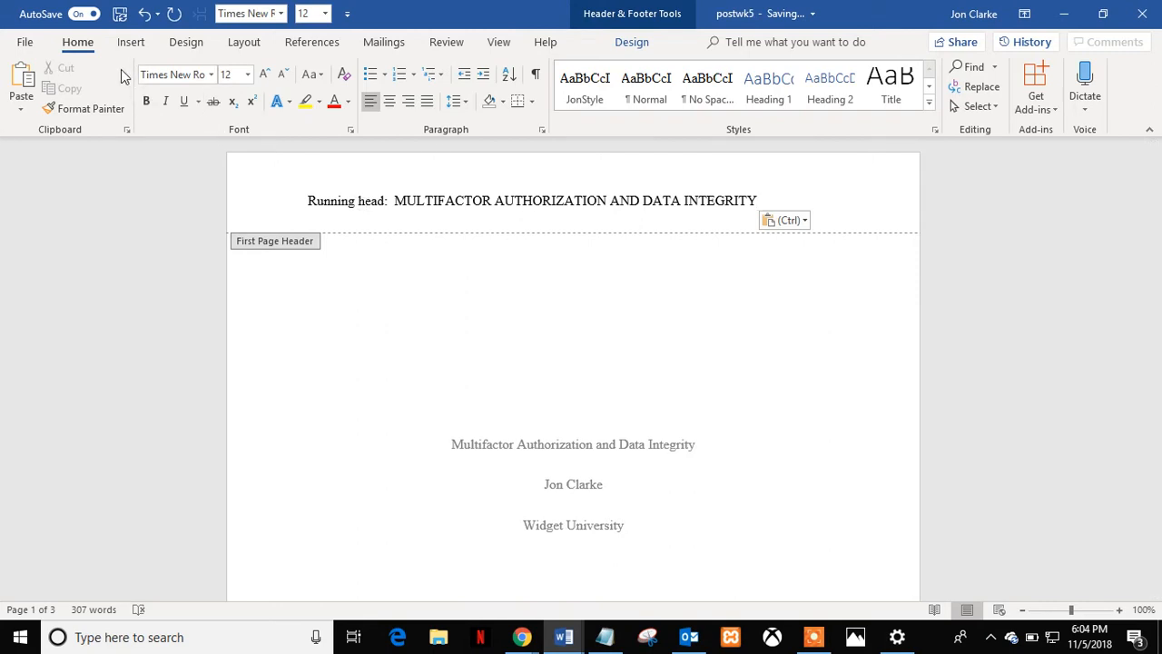
Add a Plain Number page number at the right end of the first page header line and return to the body text.
click(633, 40)
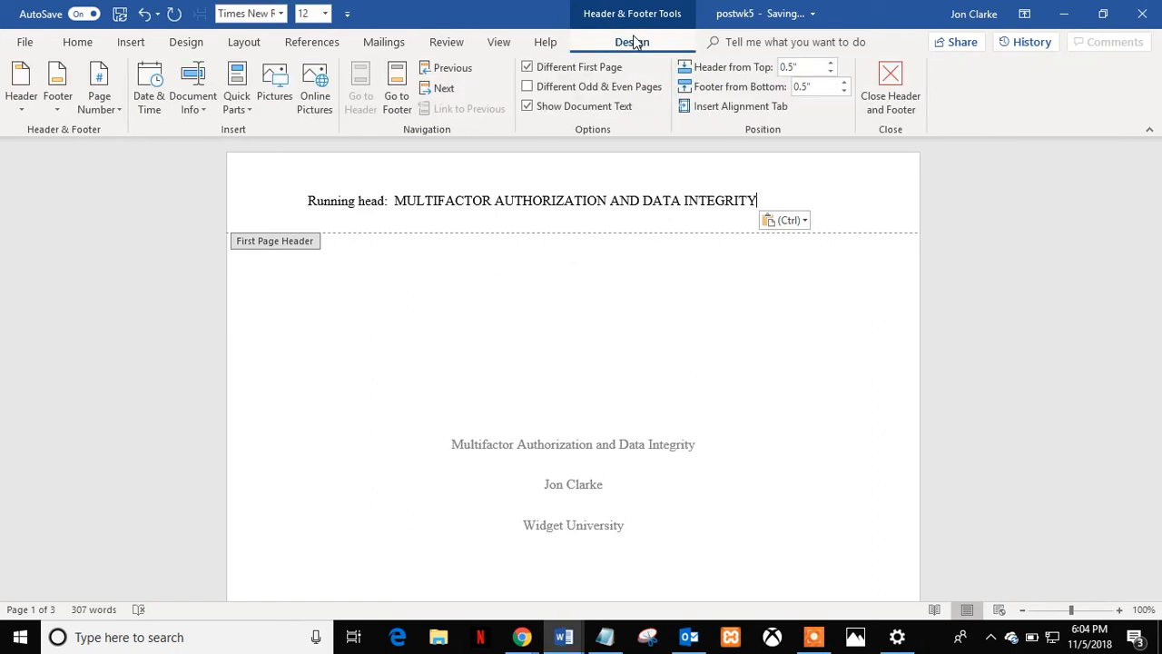
click(113, 86)
mouse_move(187, 192)
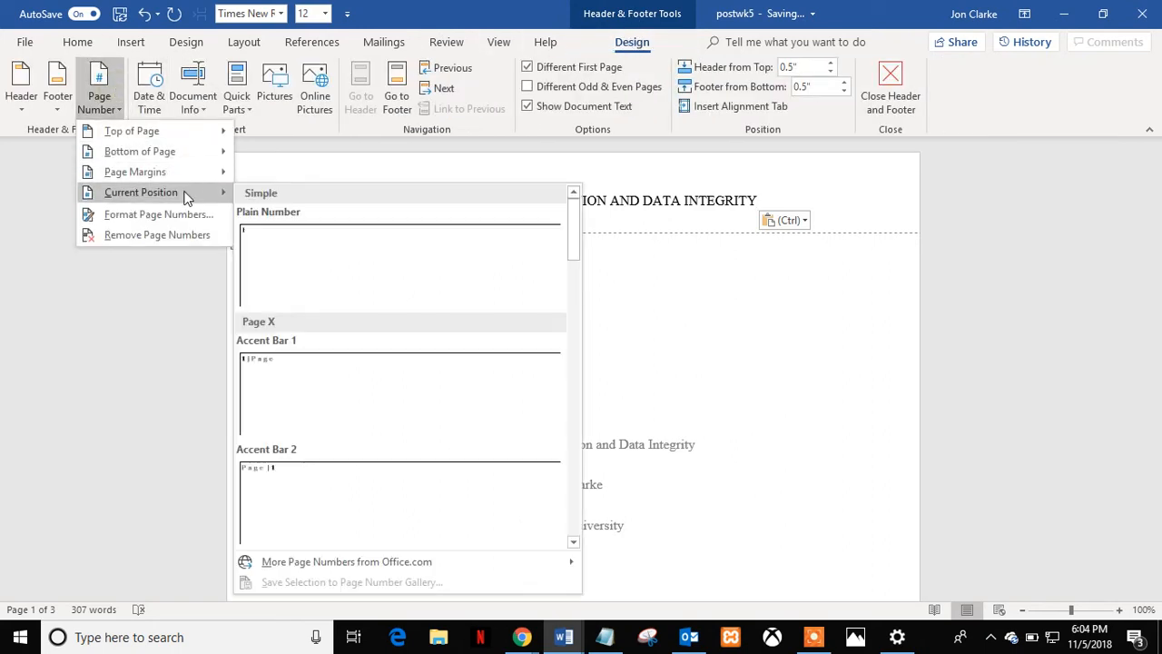
click(324, 250)
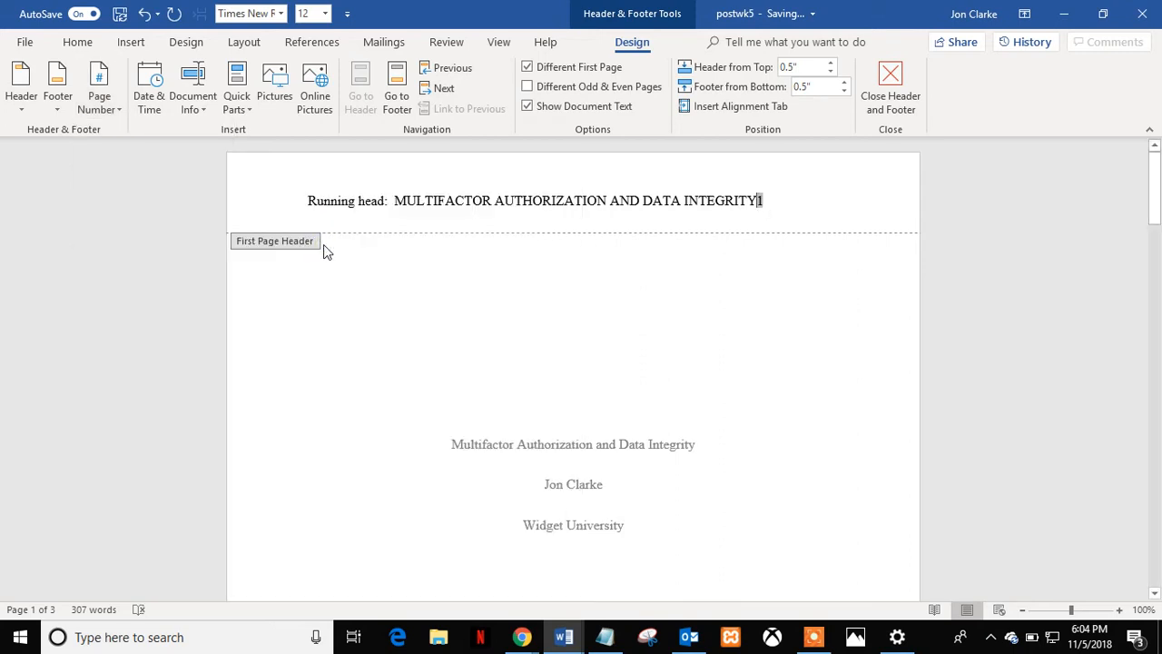
key(Tab)
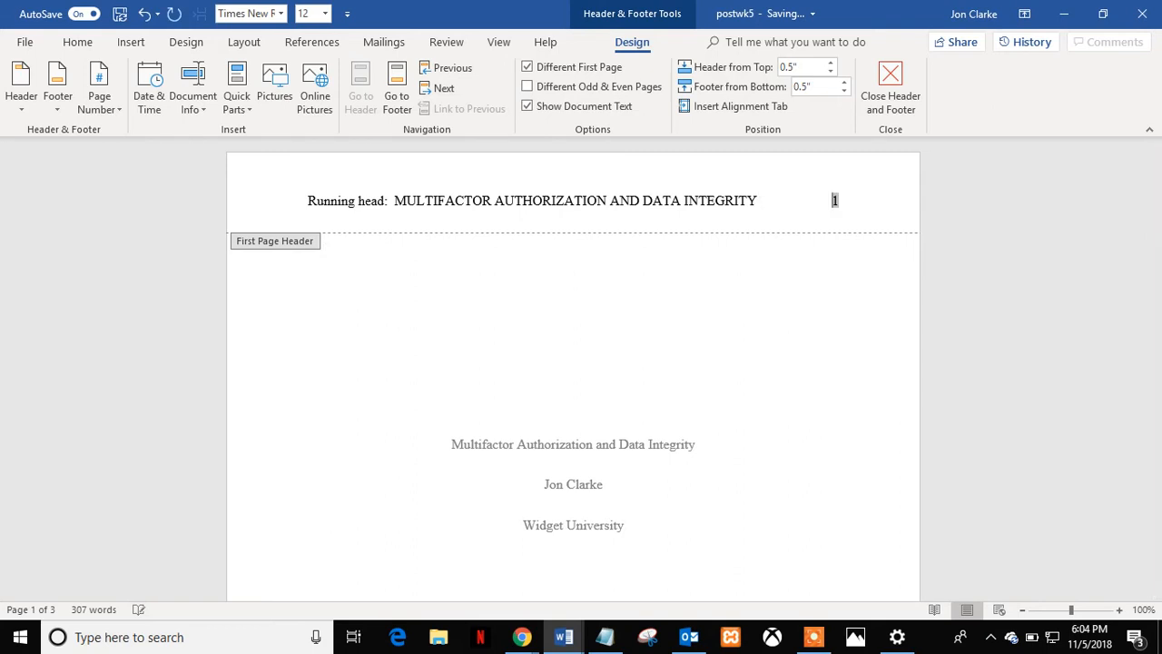
double_click(486, 358)
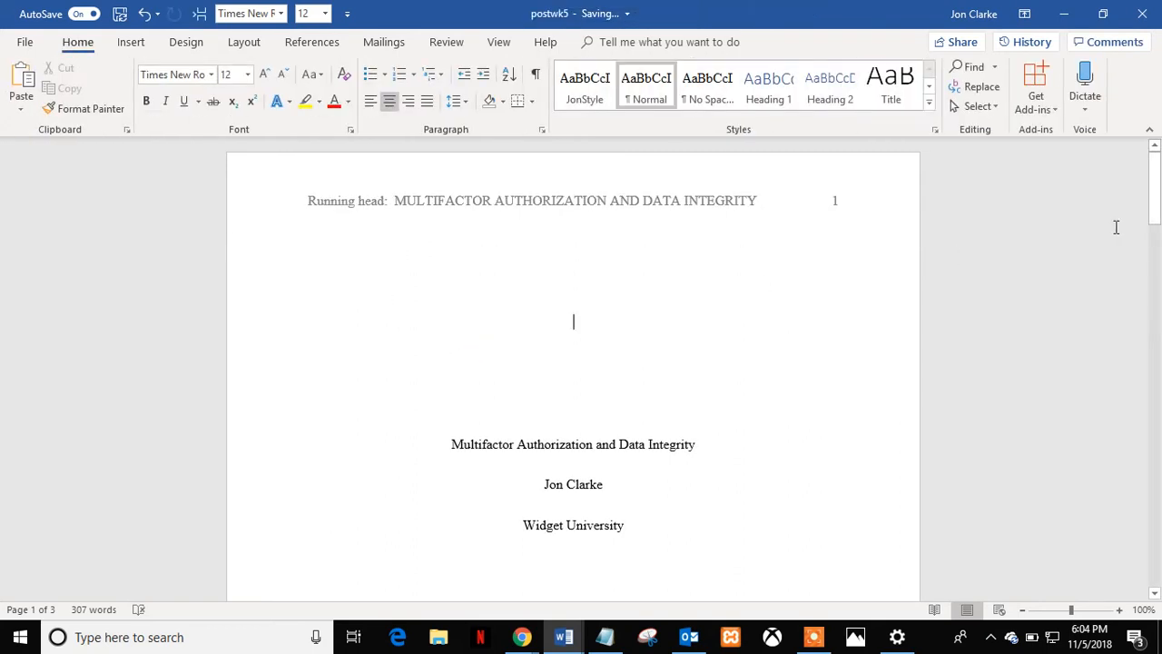
Add a space before the period ending "weak network security protocols" on page 2 and place the cursor there for a citation.
drag(1153, 191, 1156, 308)
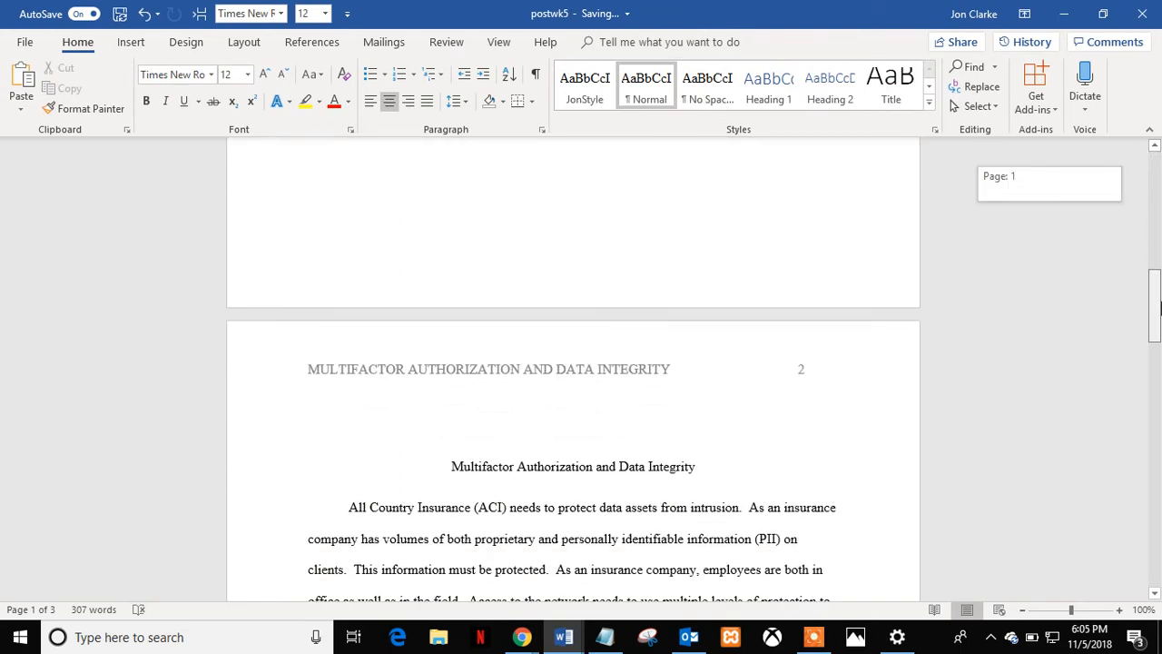
click(450, 466)
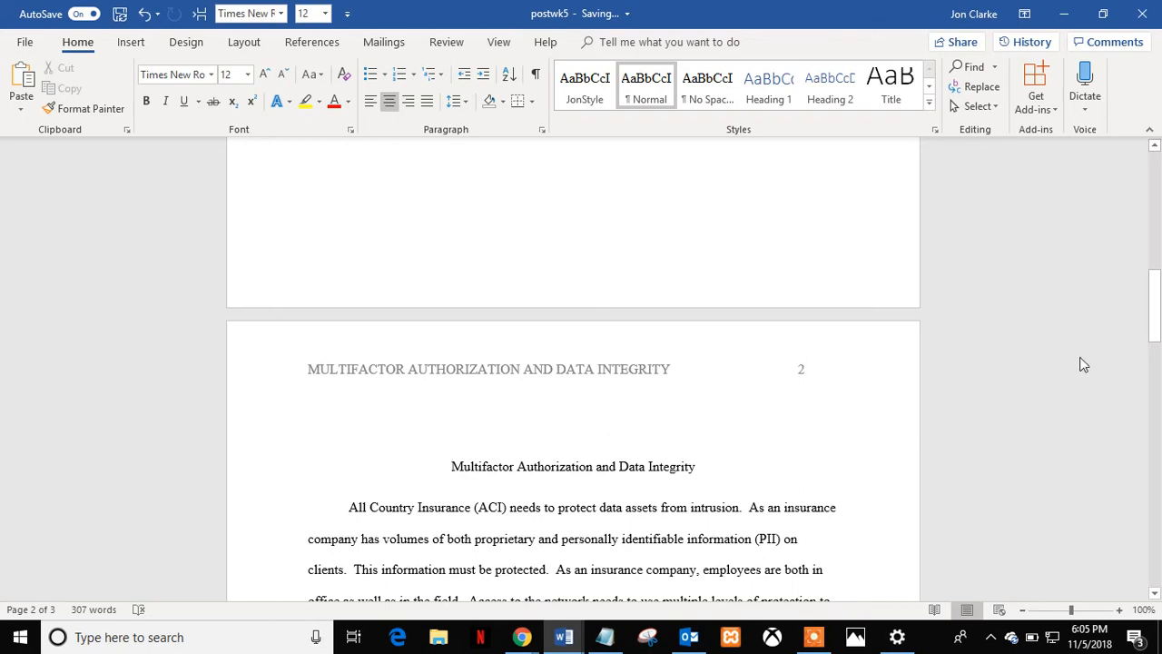
drag(1157, 304, 1157, 379)
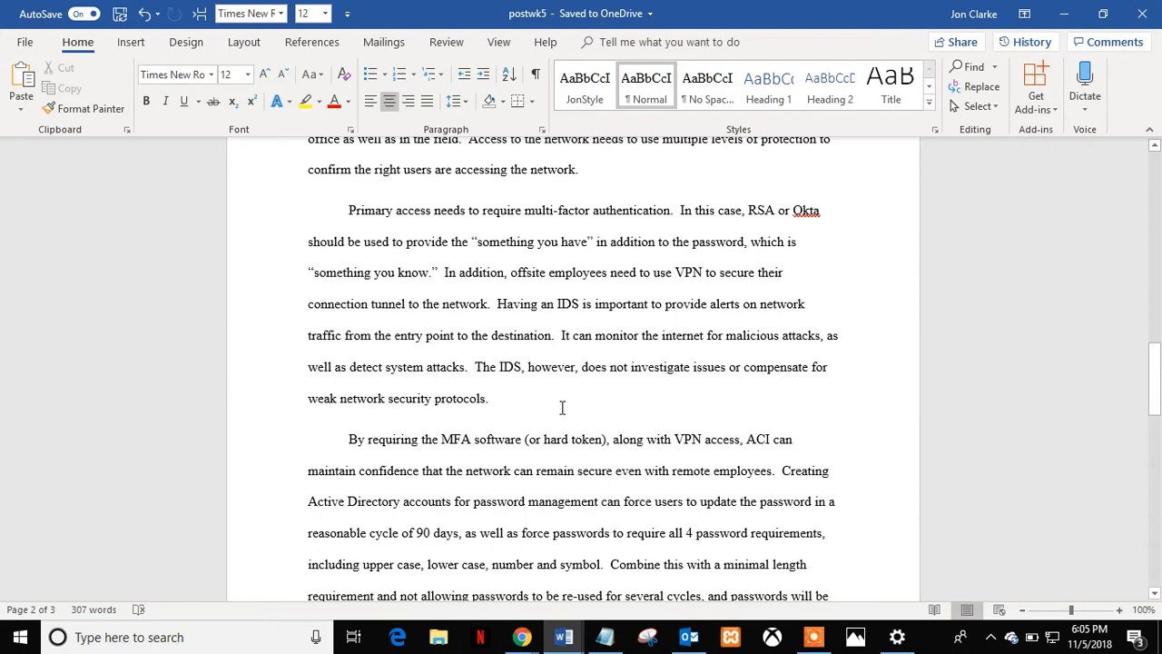
click(487, 398)
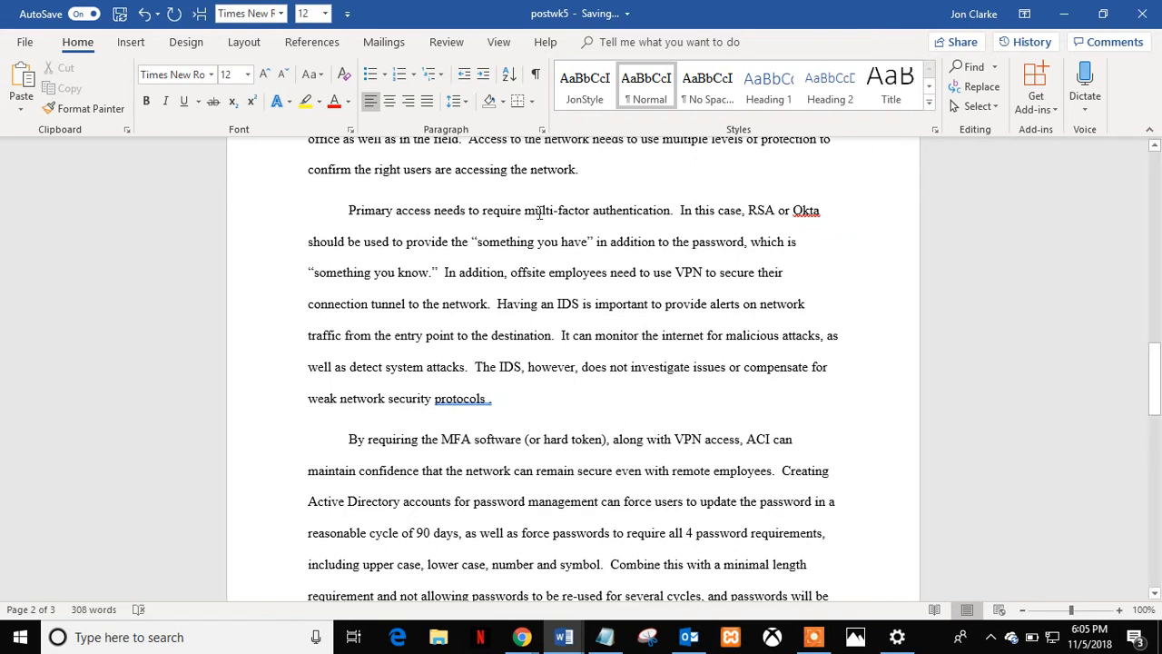
Start a new source in the Source Manager and set its type to Journal Article.
click(311, 42)
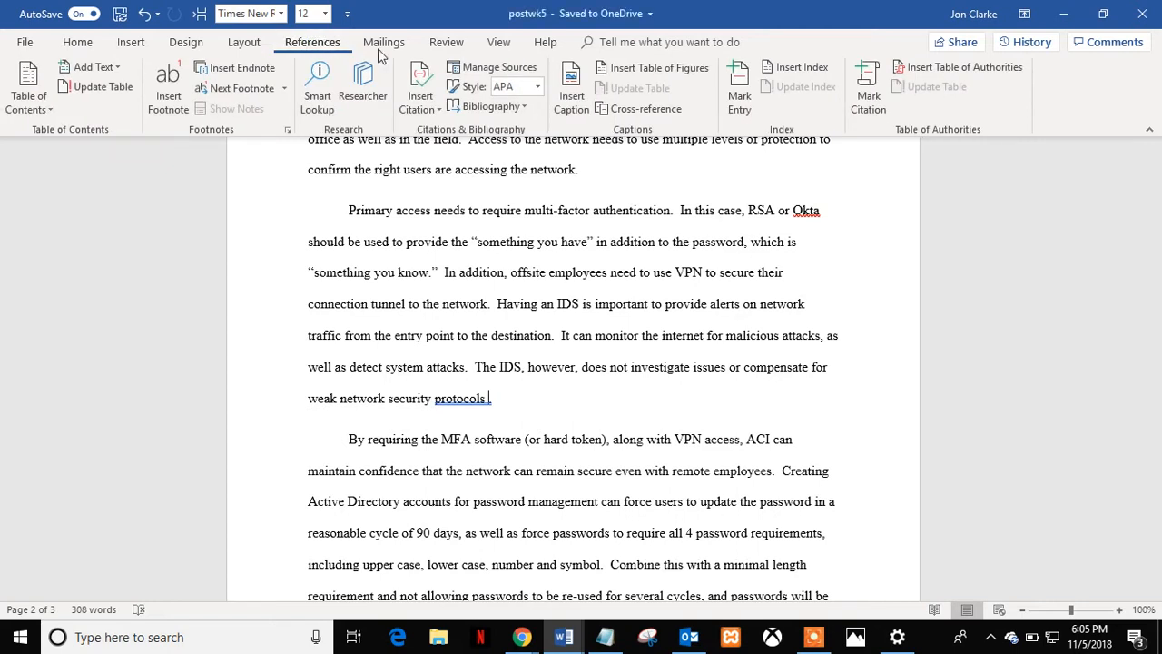
click(483, 73)
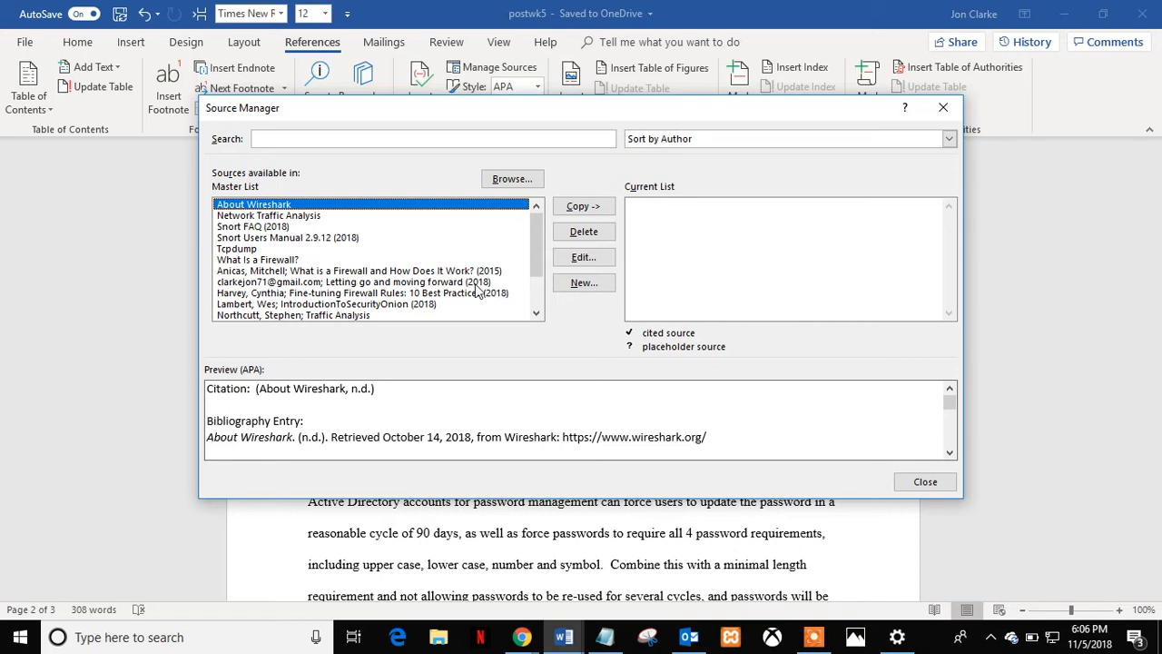
click(586, 284)
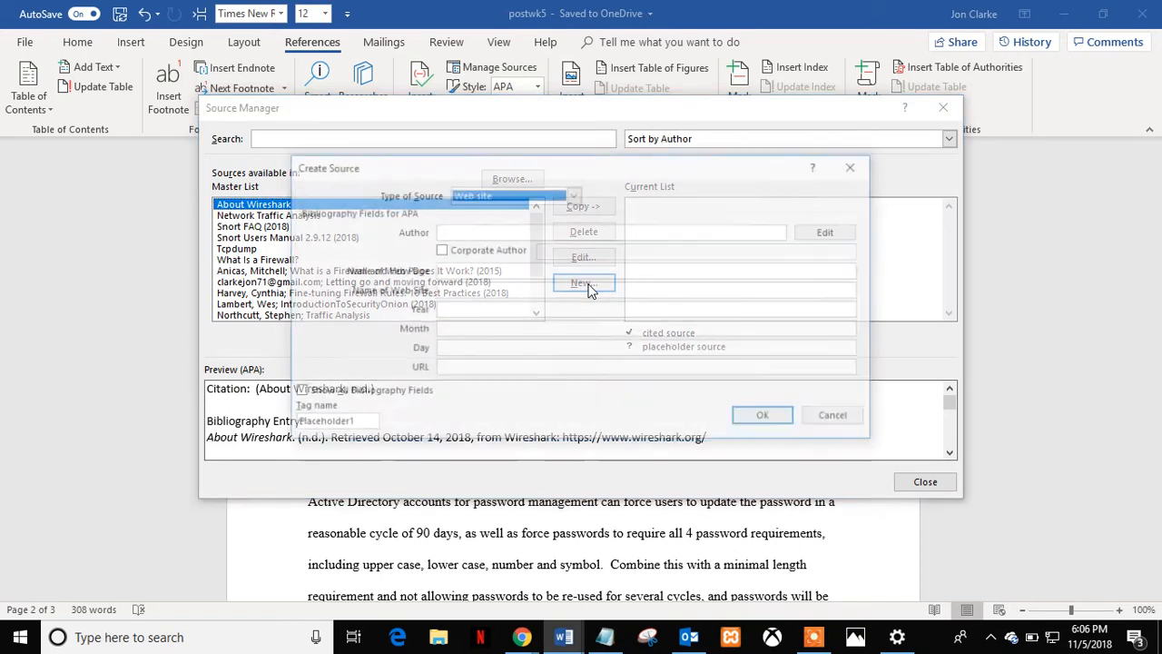
click(574, 194)
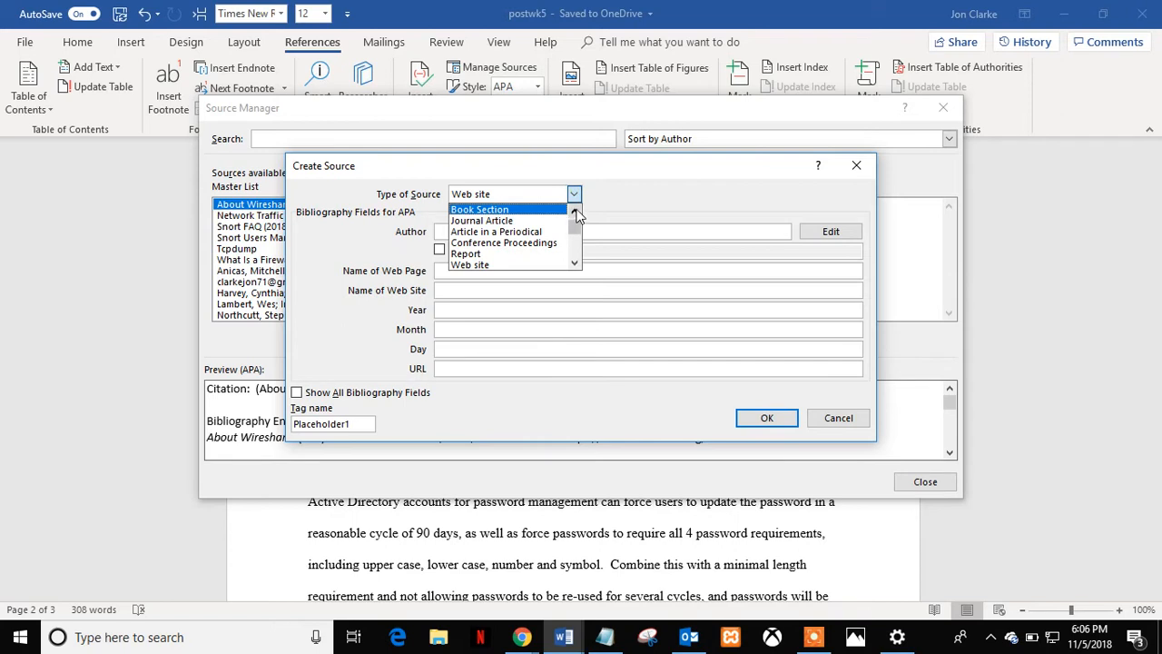
click(551, 221)
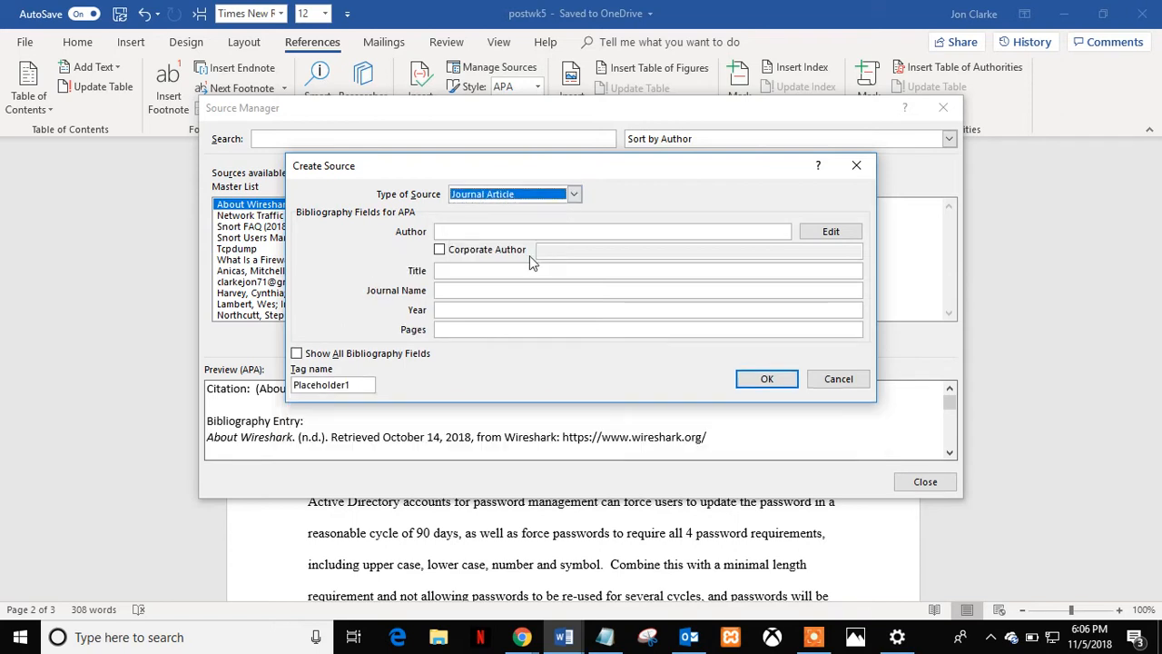
Change the new source's type to Web site.
click(577, 193)
click(577, 209)
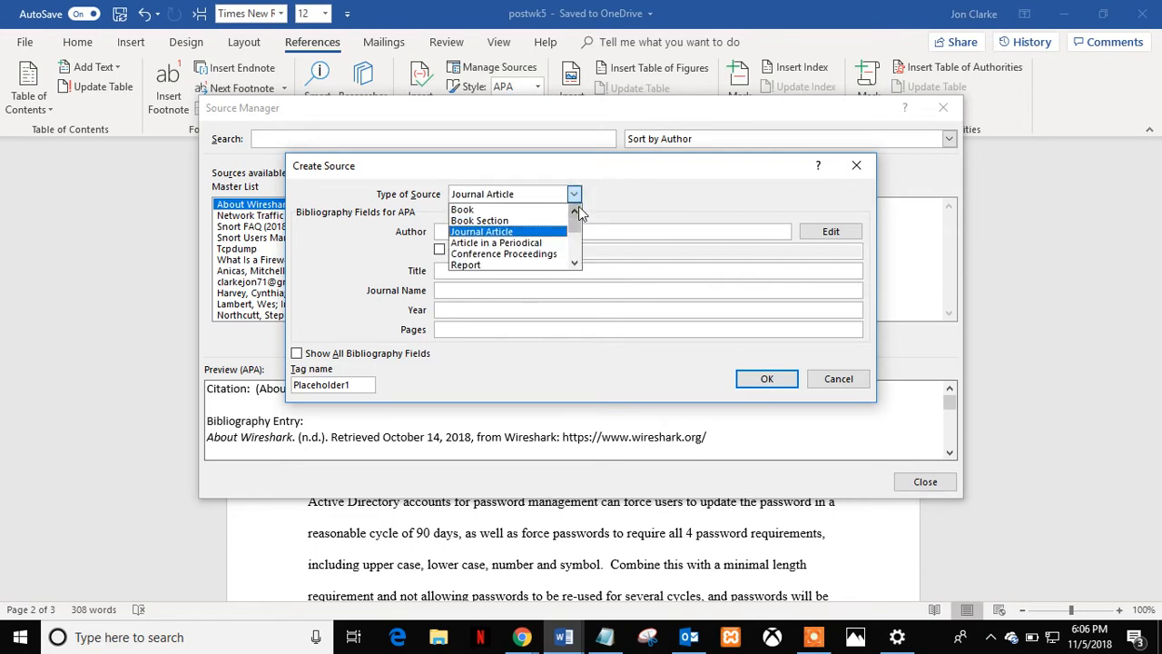
click(541, 210)
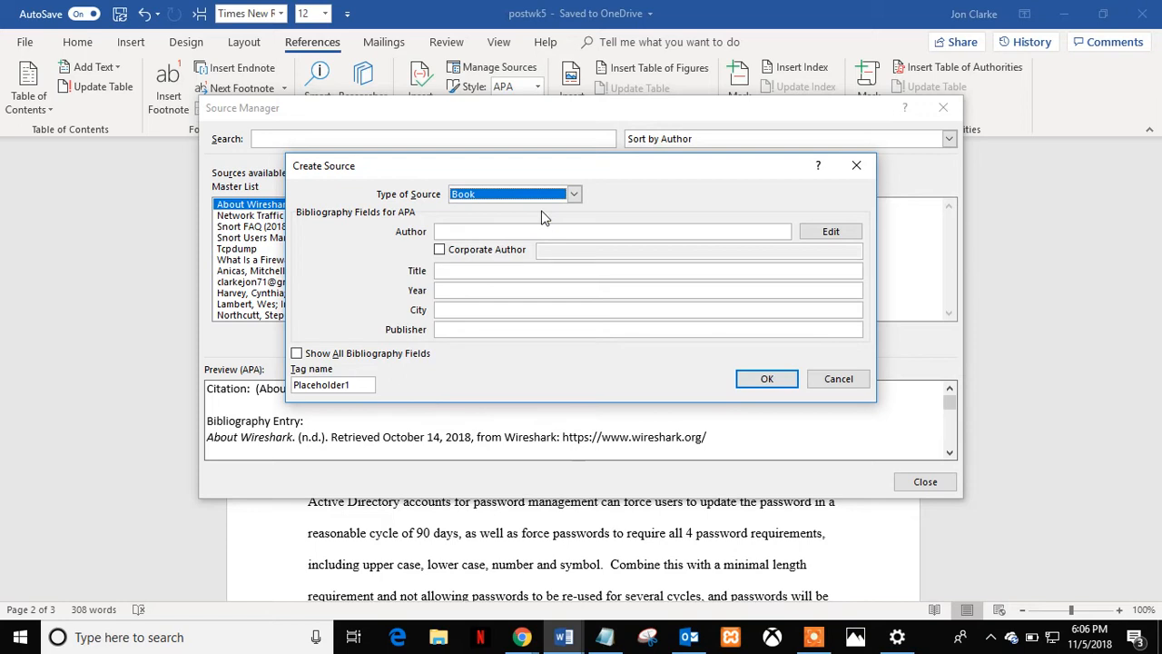
click(574, 195)
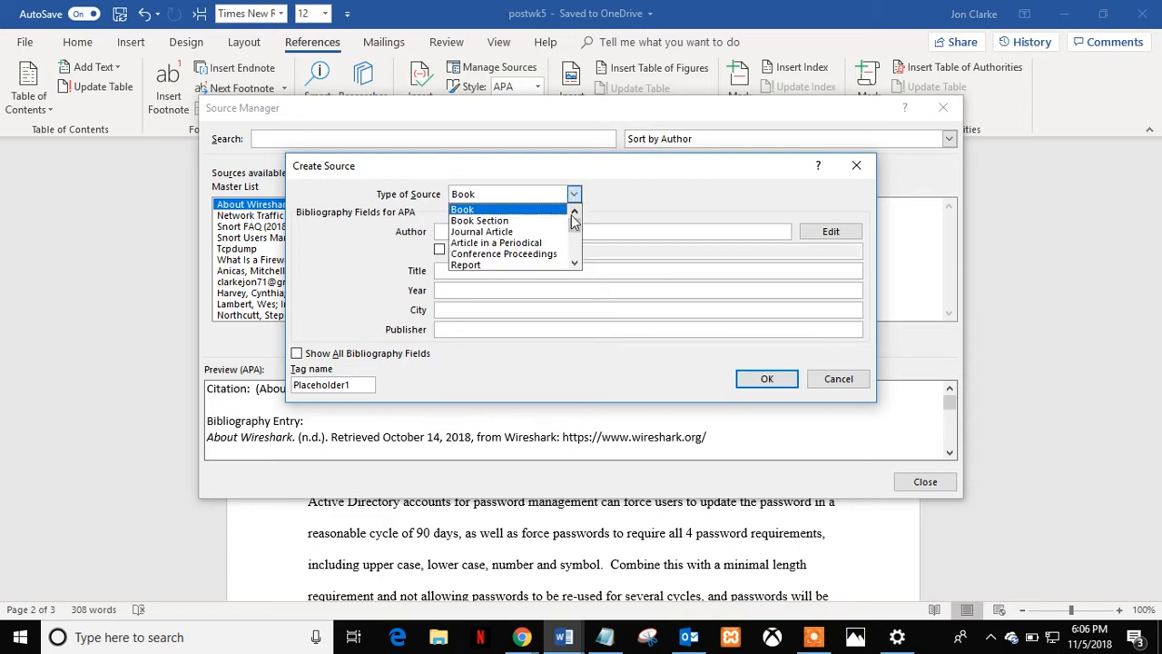
drag(574, 222, 573, 238)
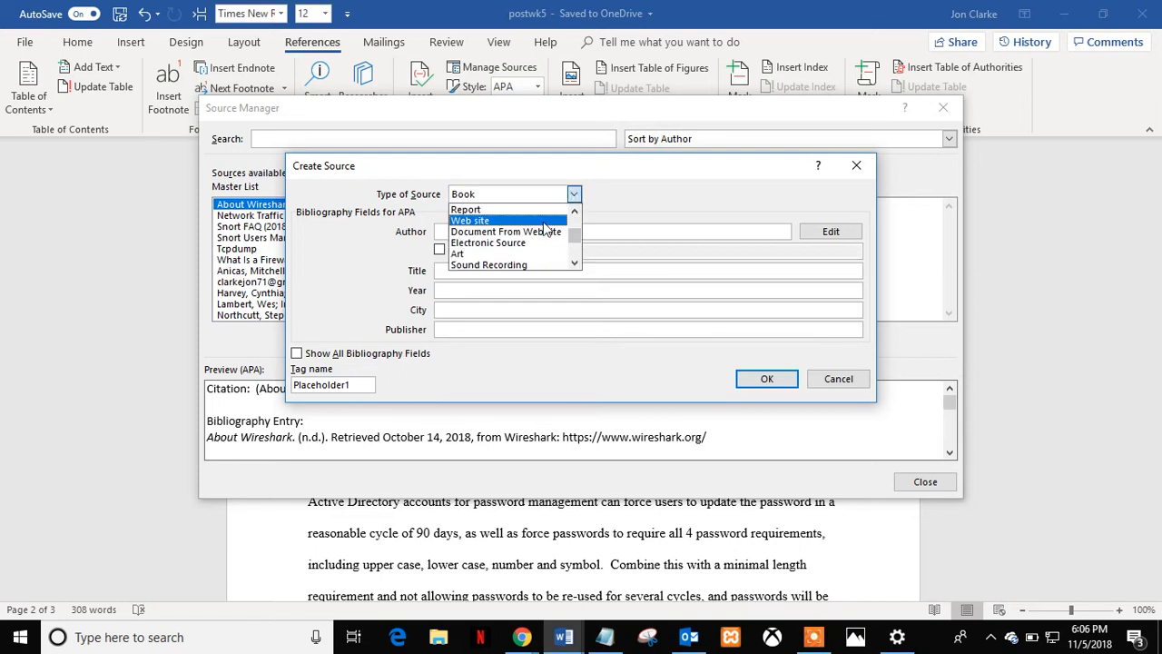
click(543, 222)
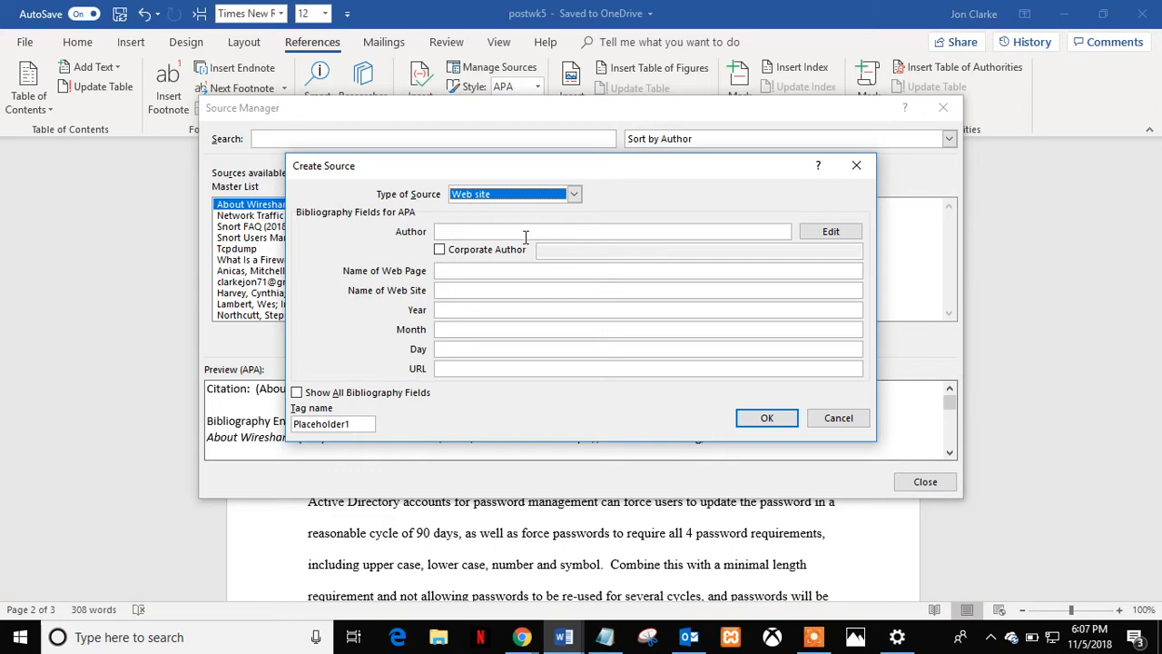
Copy the SANS intrusion detection paper's web address from Chrome into the URL field of the new source in Word.
click(524, 236)
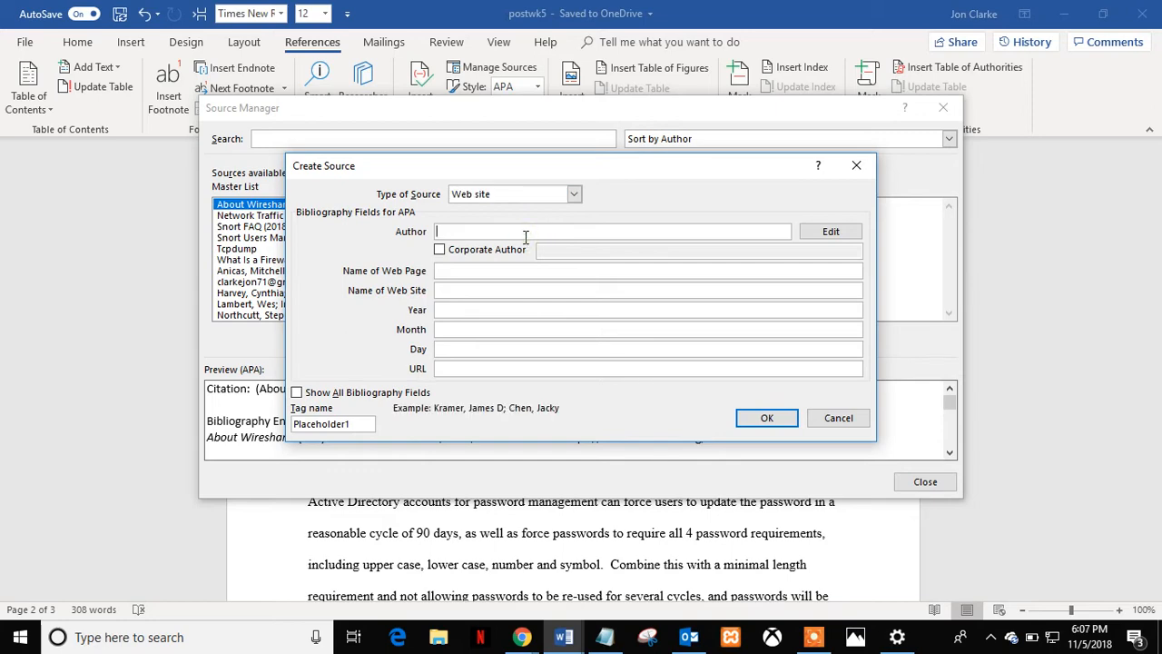
key(alt+Tab)
key(Tab)
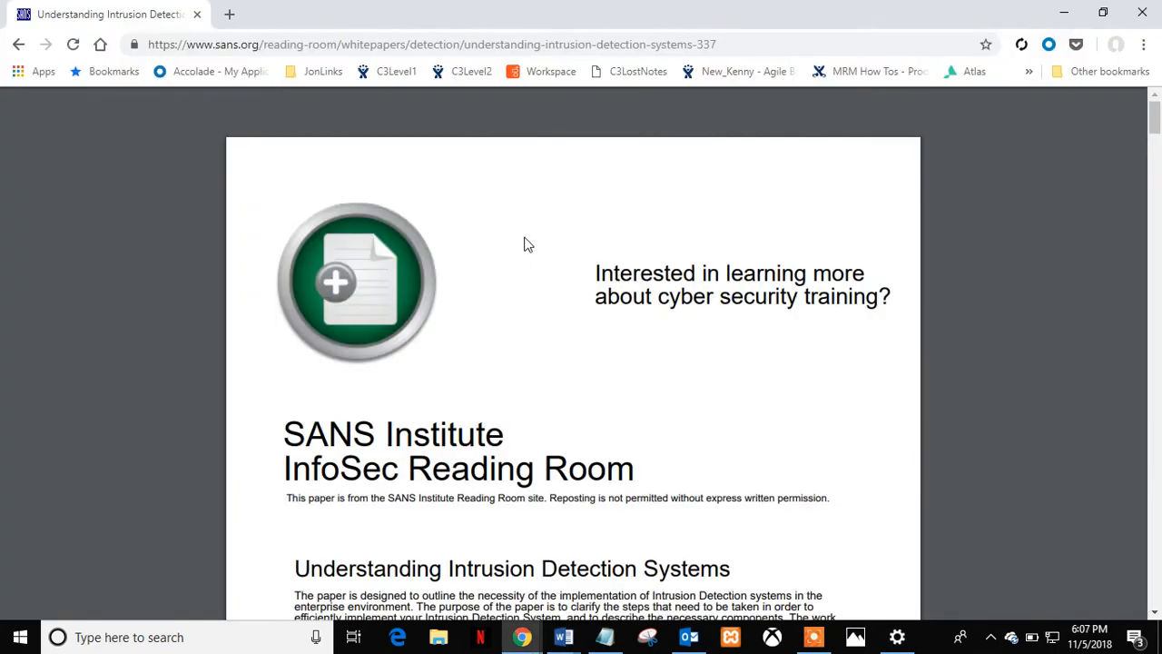
click(539, 45)
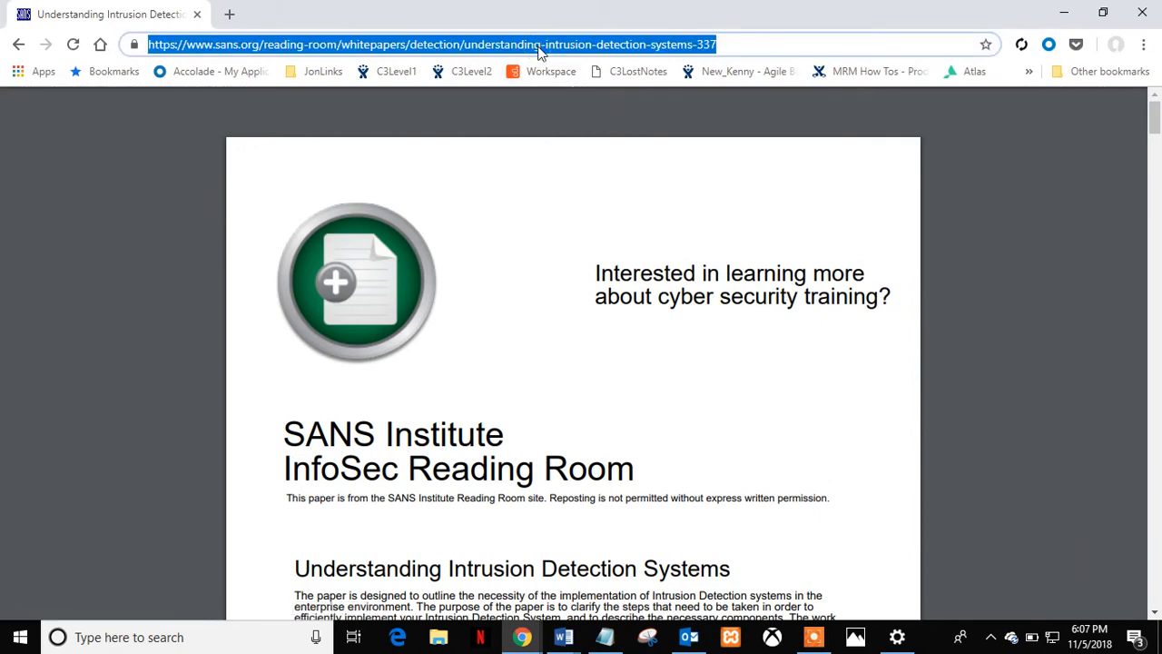
key(alt+Tab)
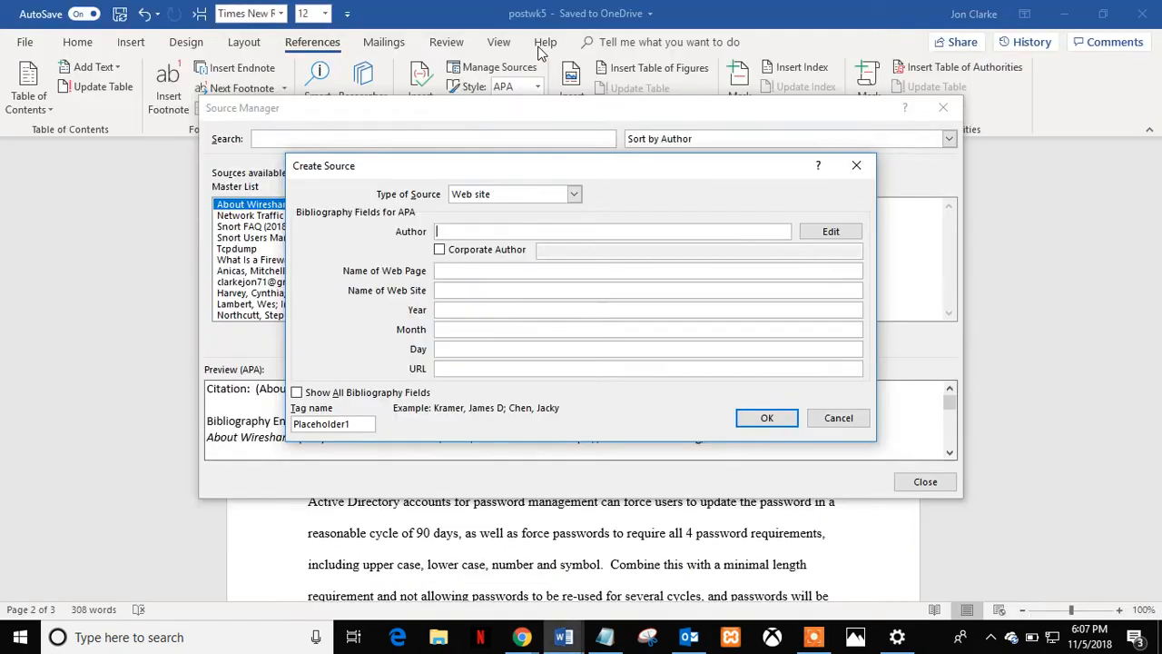
click(481, 370)
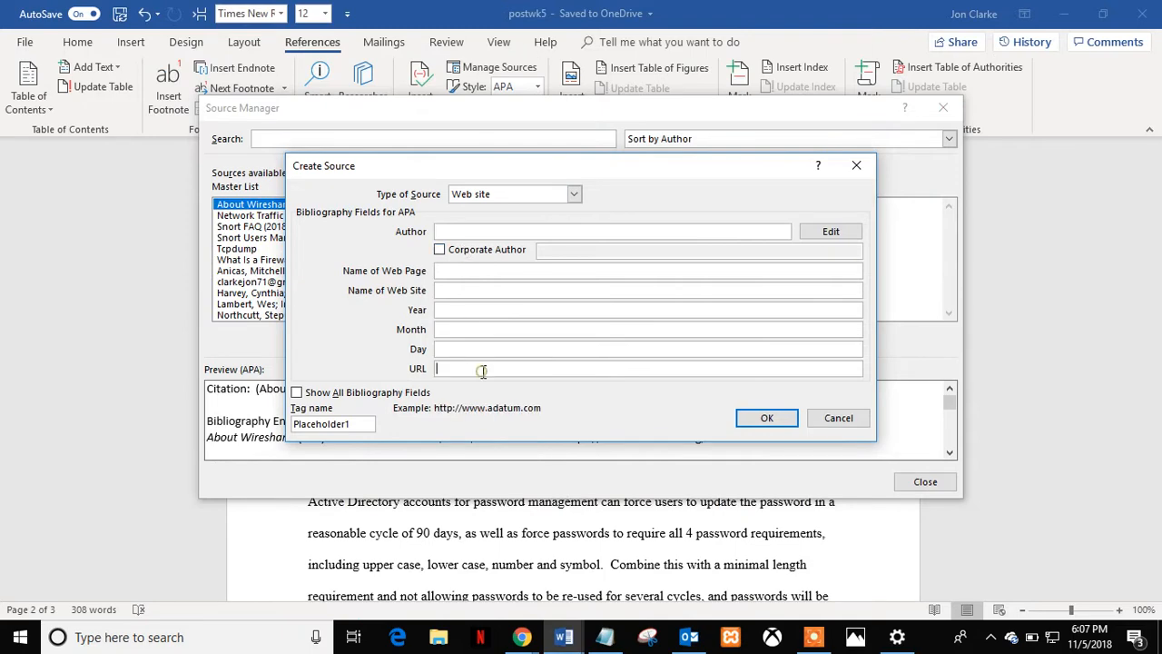
key(ctrl+v)
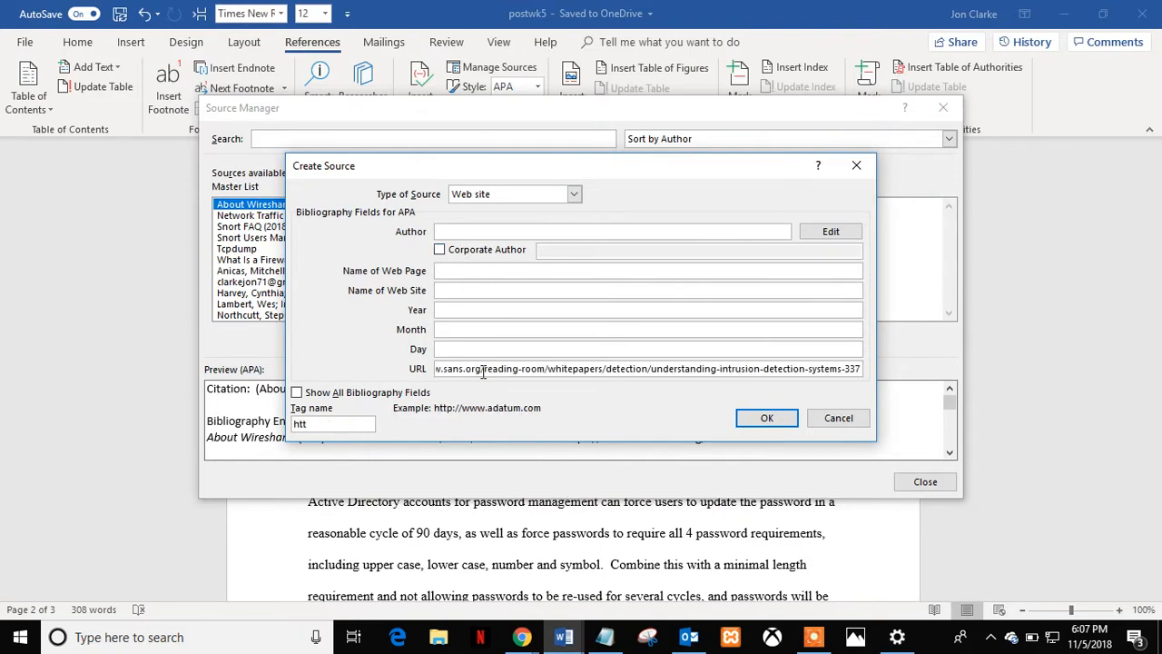
Look up the author's name above the Cited Resources of the paper in Chrome and enter it as the source's author in Word.
key(alt+Tab)
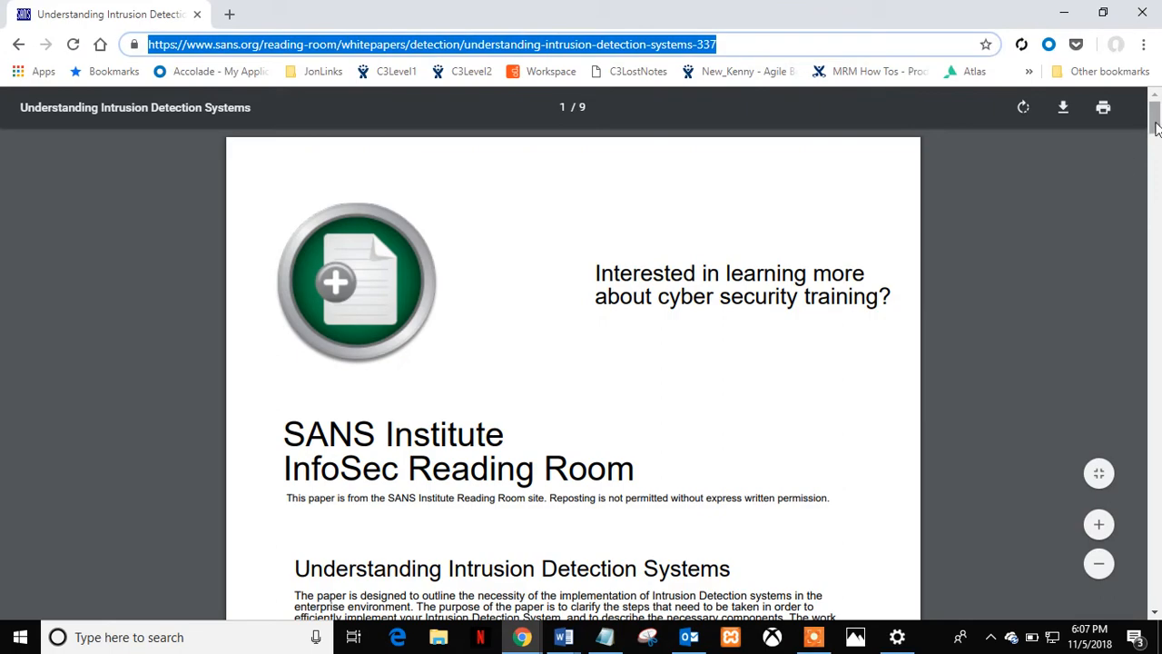
mouse_move(1156, 129)
mouse_down()
mouse_move(1156, 590)
mouse_move(1160, 313)
mouse_move(1146, 139)
mouse_up()
scroll(1145, 135, up, 2)
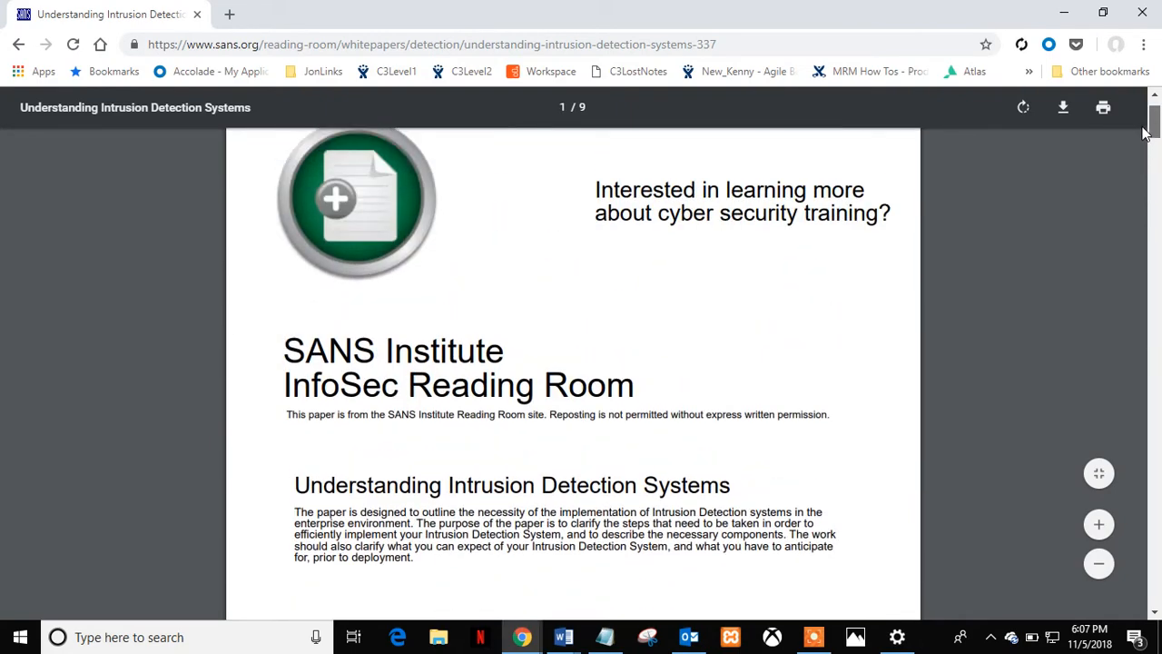
drag(1137, 130, 1155, 469)
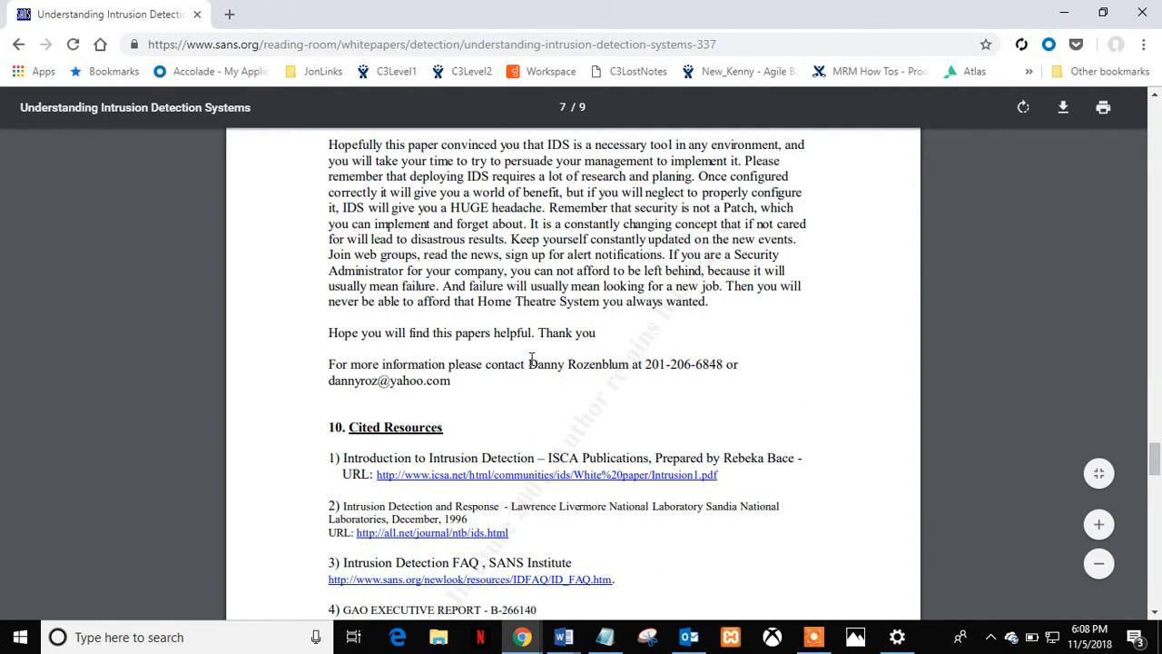
drag(530, 364, 616, 362)
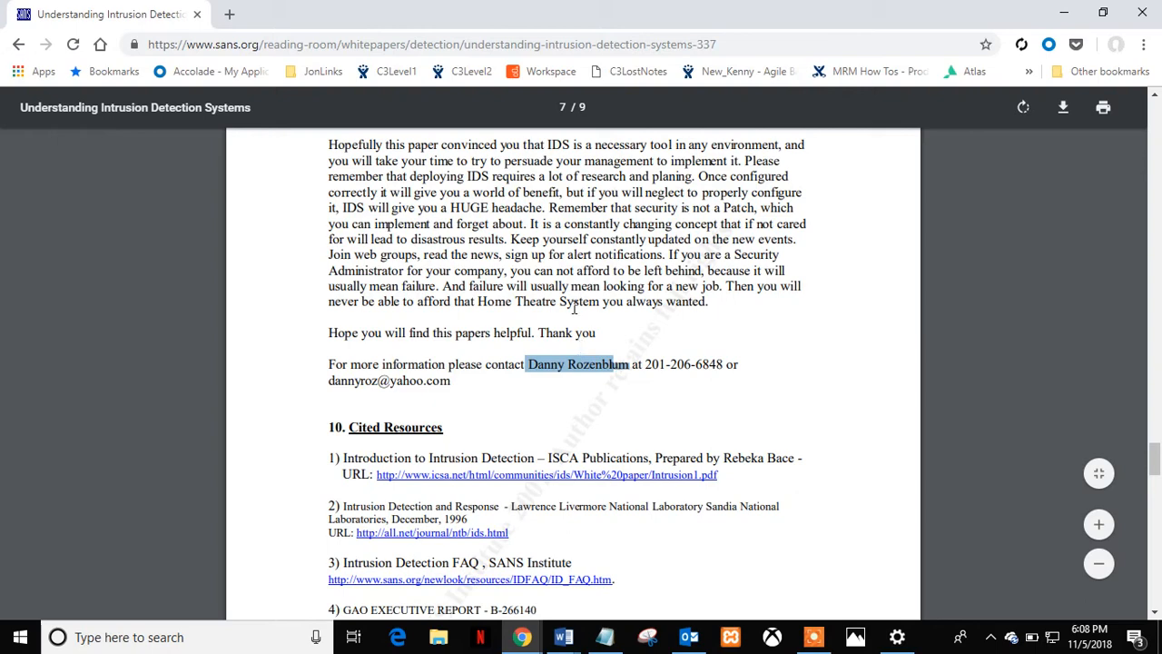
key(alt+Tab)
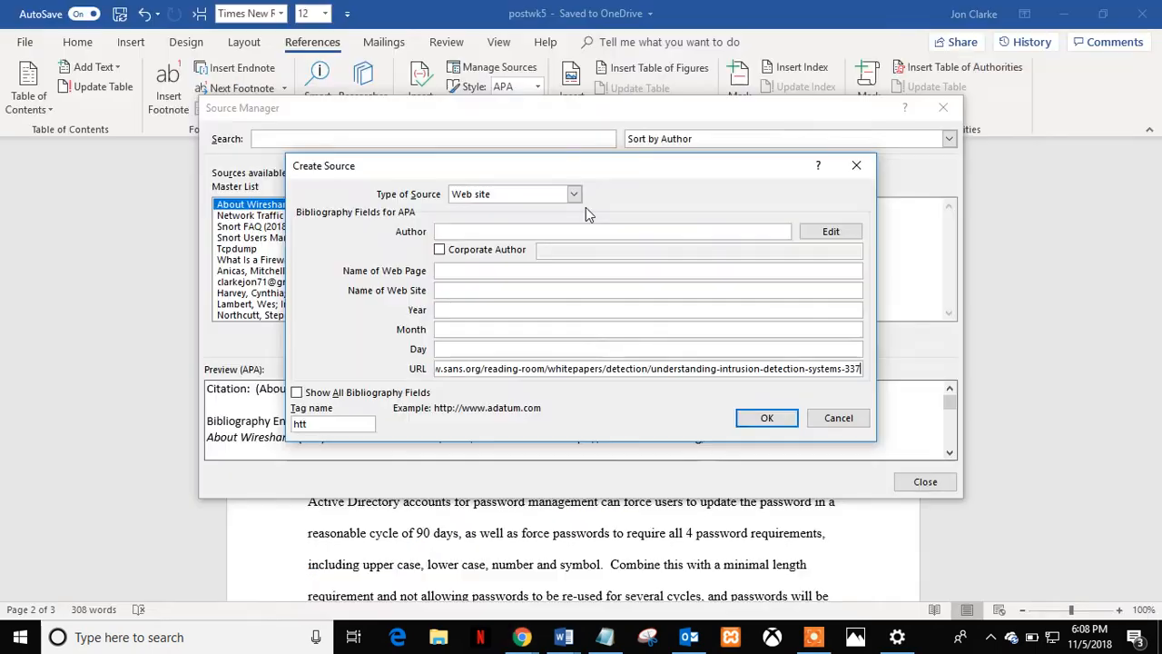
click(518, 229)
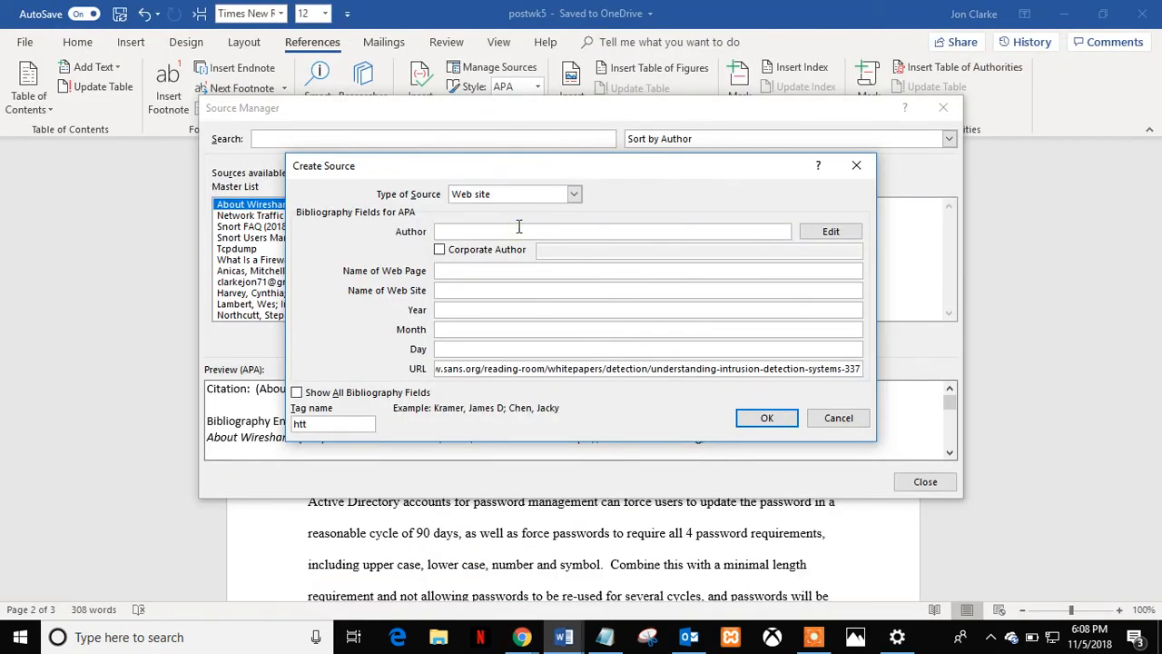
text(Danny Rozenblum)
key(Tab)
key(Tab)
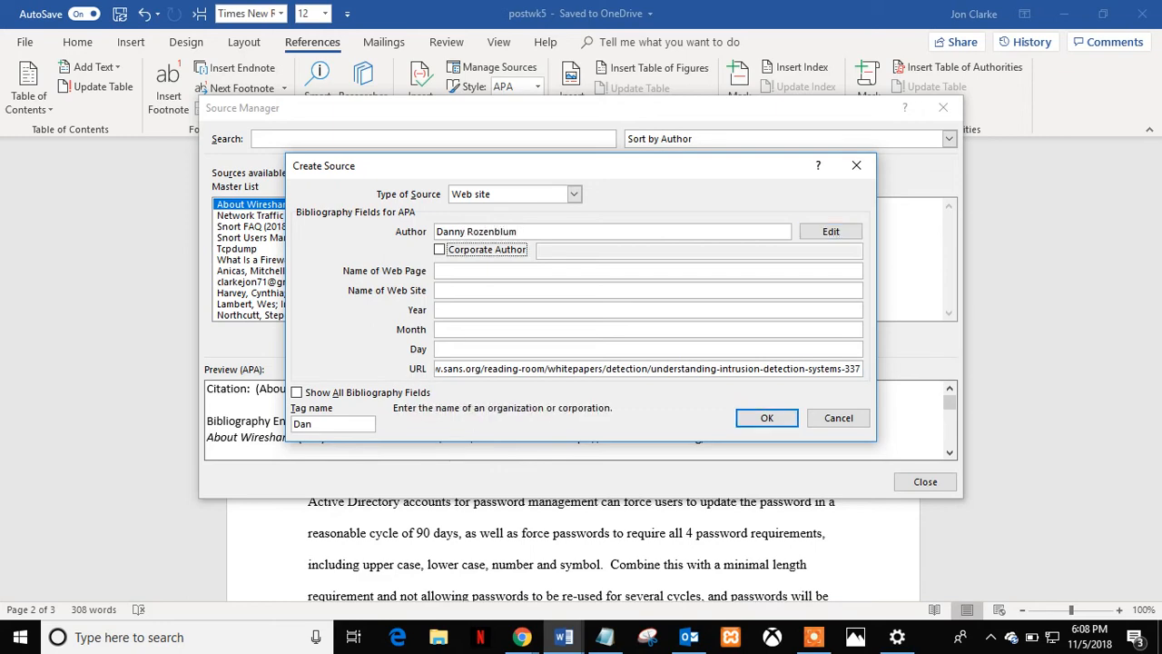
key(Tab)
Copy the title "Understanding Intrusion Detection Systems" from the paper in Chrome as the source's web page name and enter "SANS Institute" as the web site name.
key(alt+Tab)
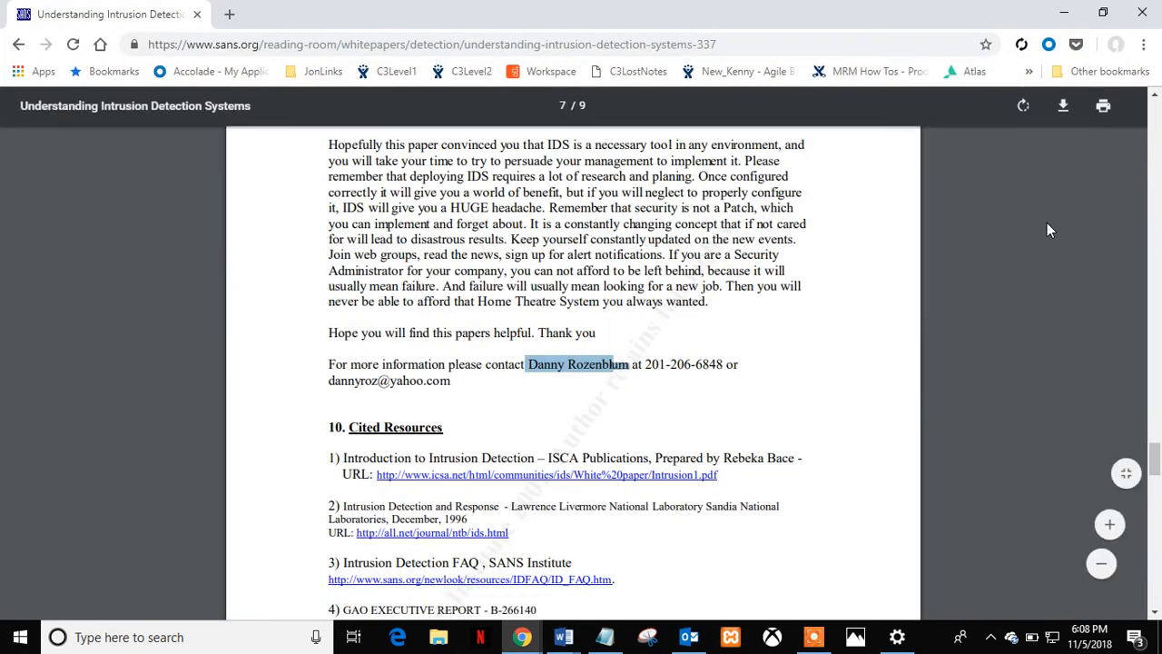
drag(1155, 465, 1151, 157)
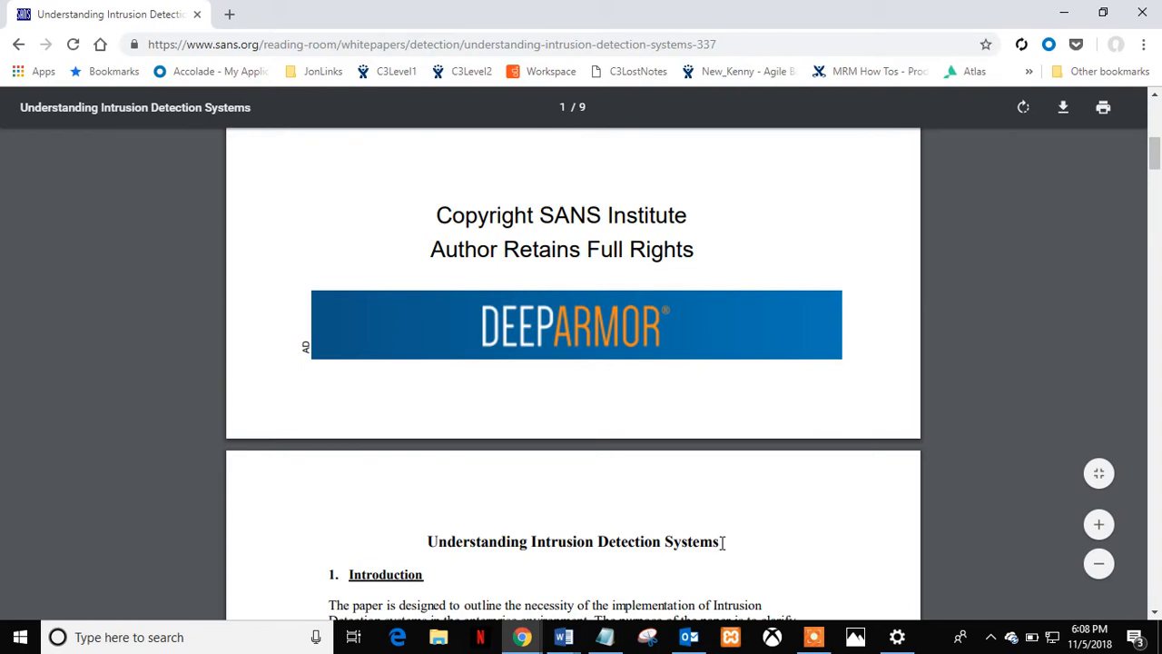
drag(723, 542, 430, 543)
key(ctrl+c)
key(alt+Tab)
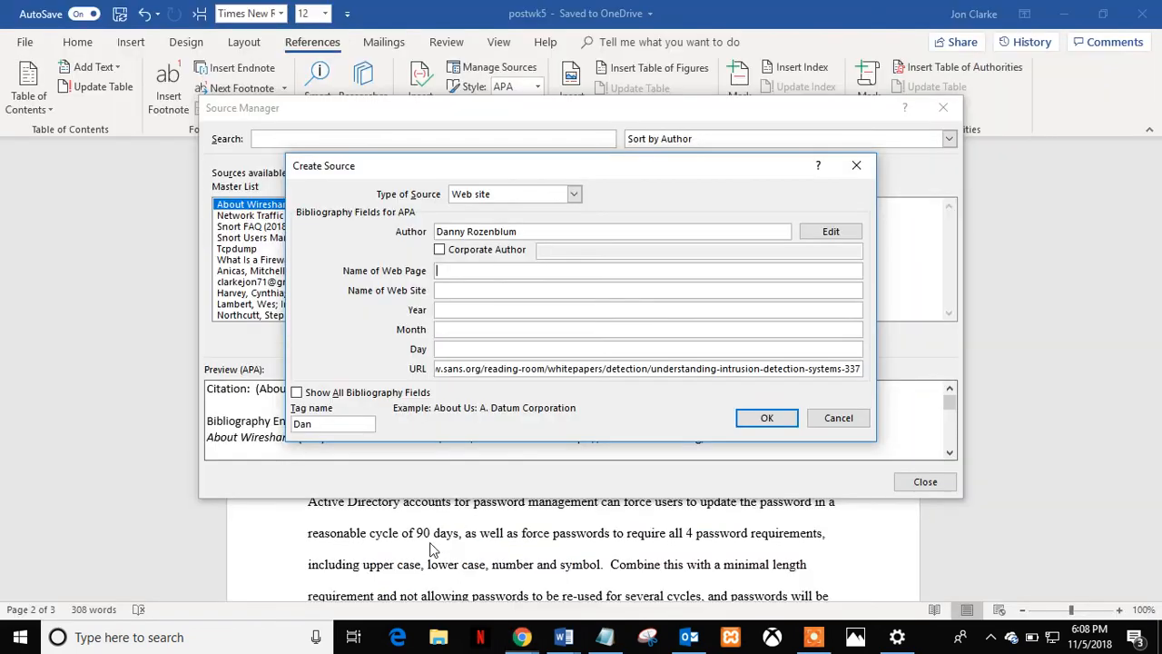
key(ctrl+v)
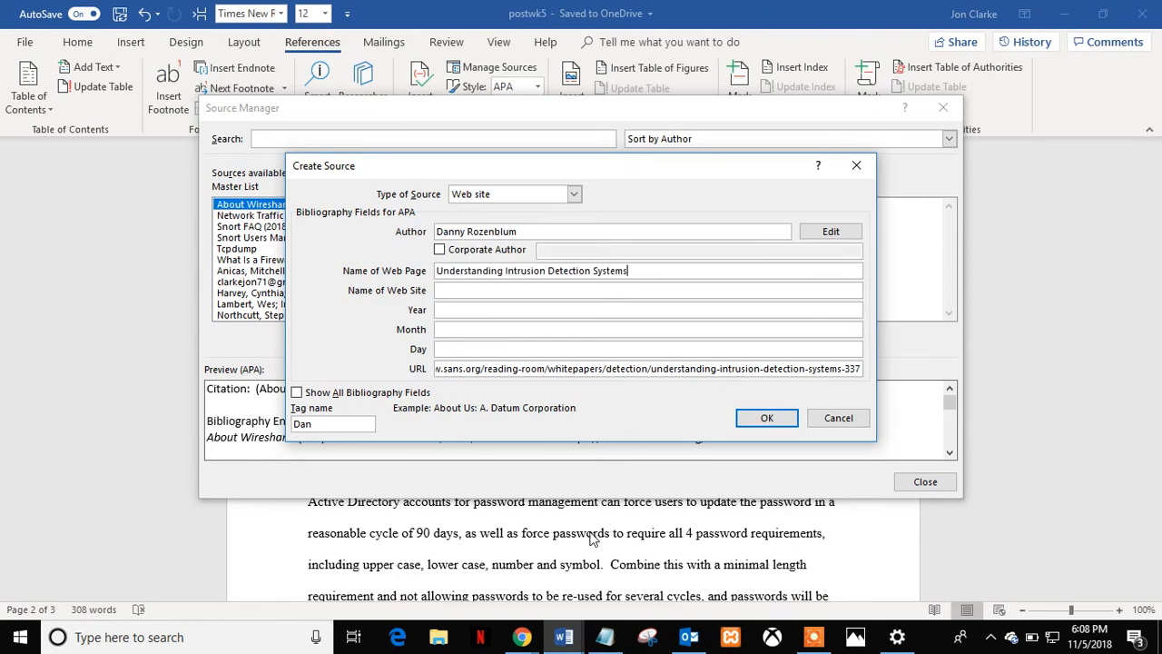
click(506, 292)
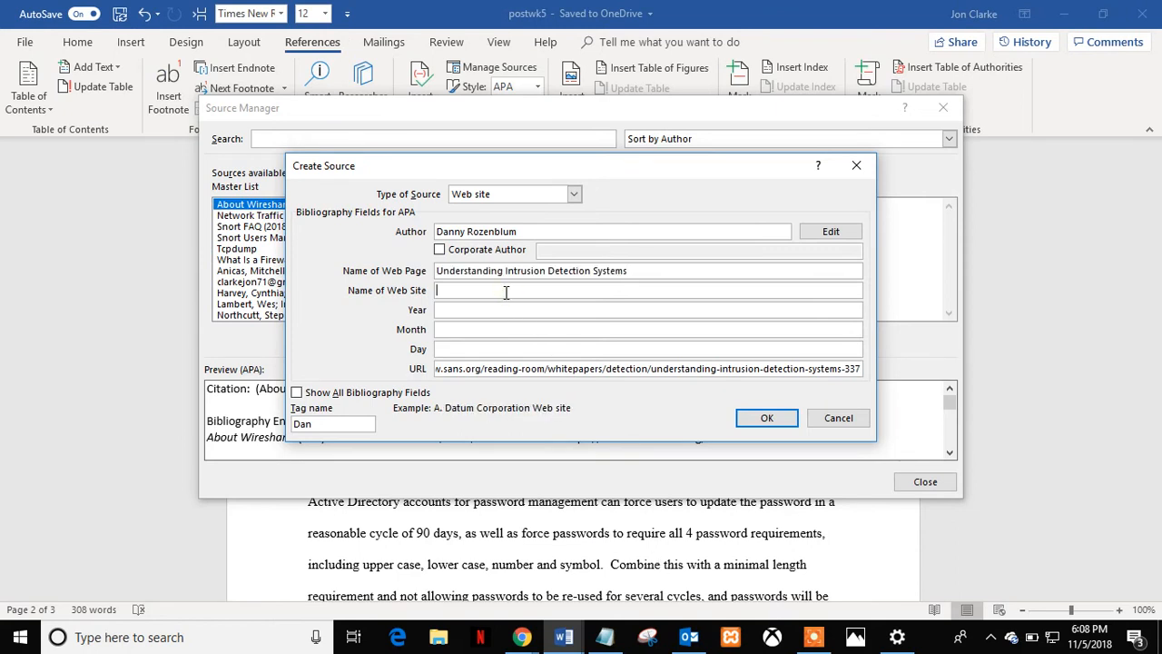
text(SANS Institute)
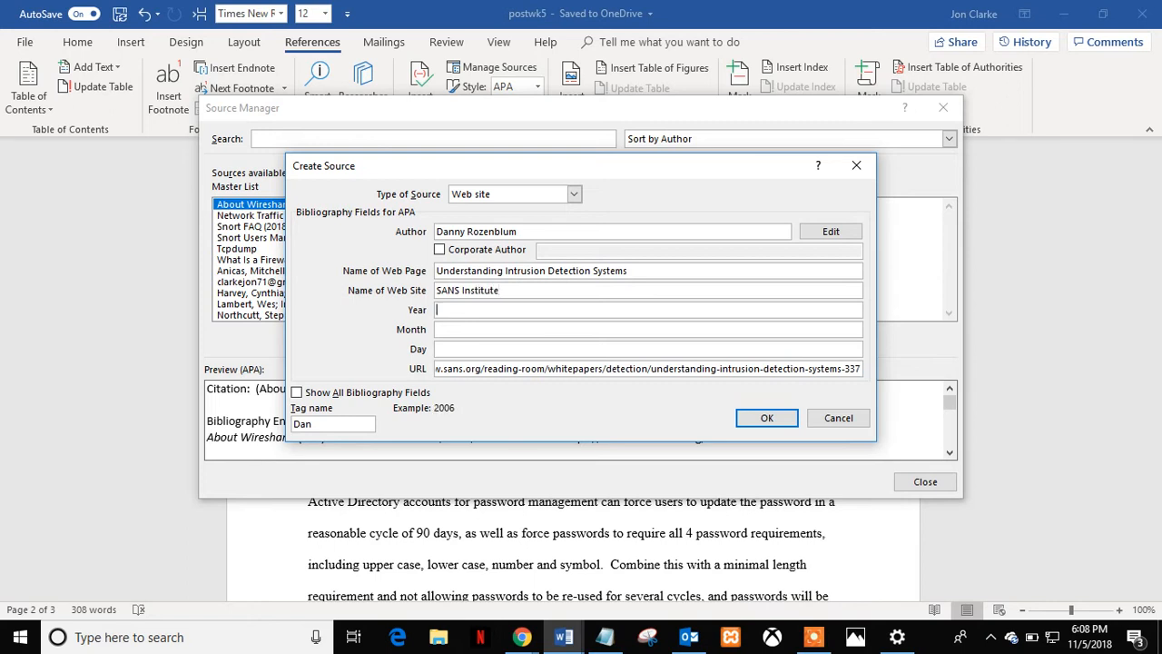
Look up the copyright year in the paper's page footer in Chrome and set the source's Year to 2001 in Word.
key(alt+Tab)
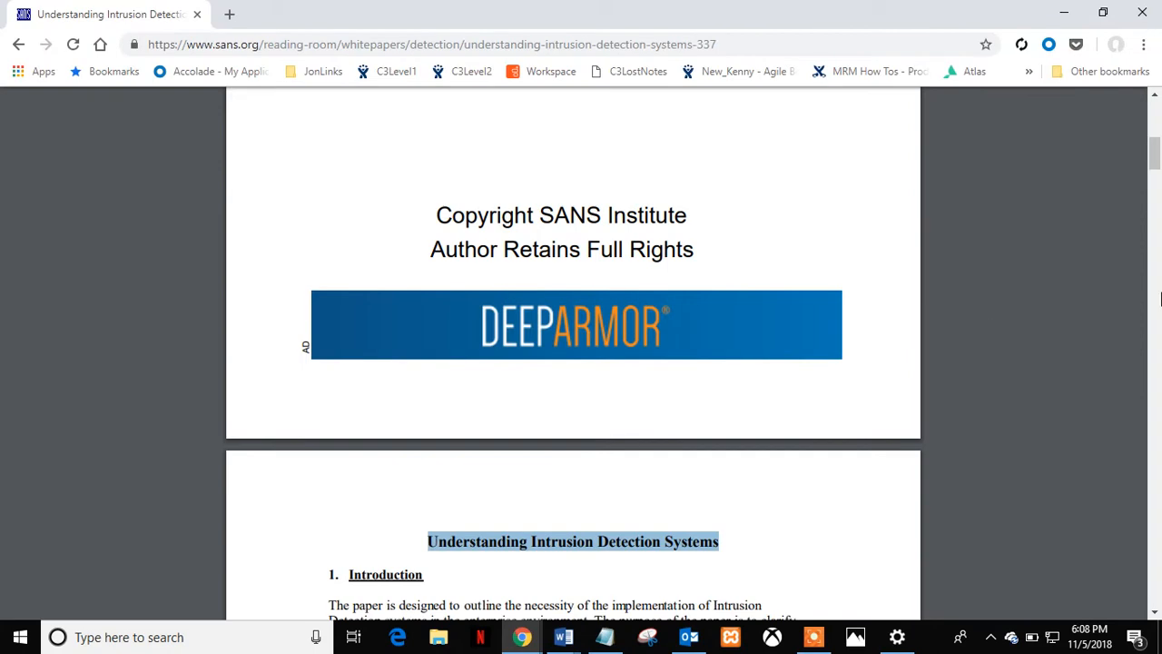
drag(1155, 159, 1156, 212)
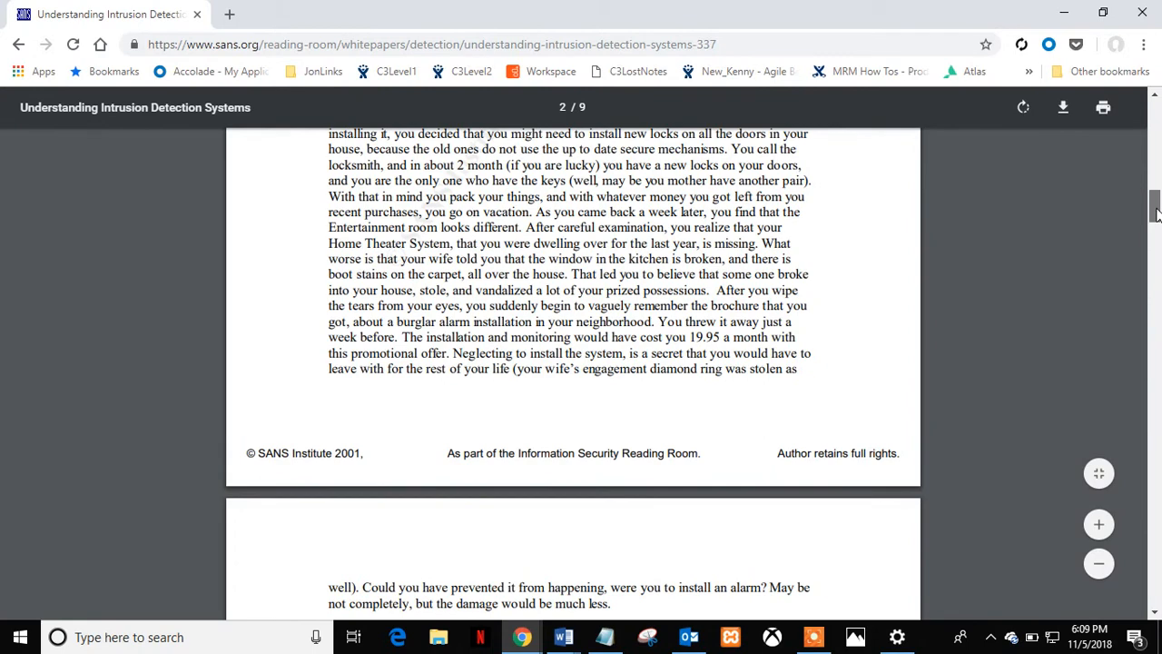
key(alt+Tab)
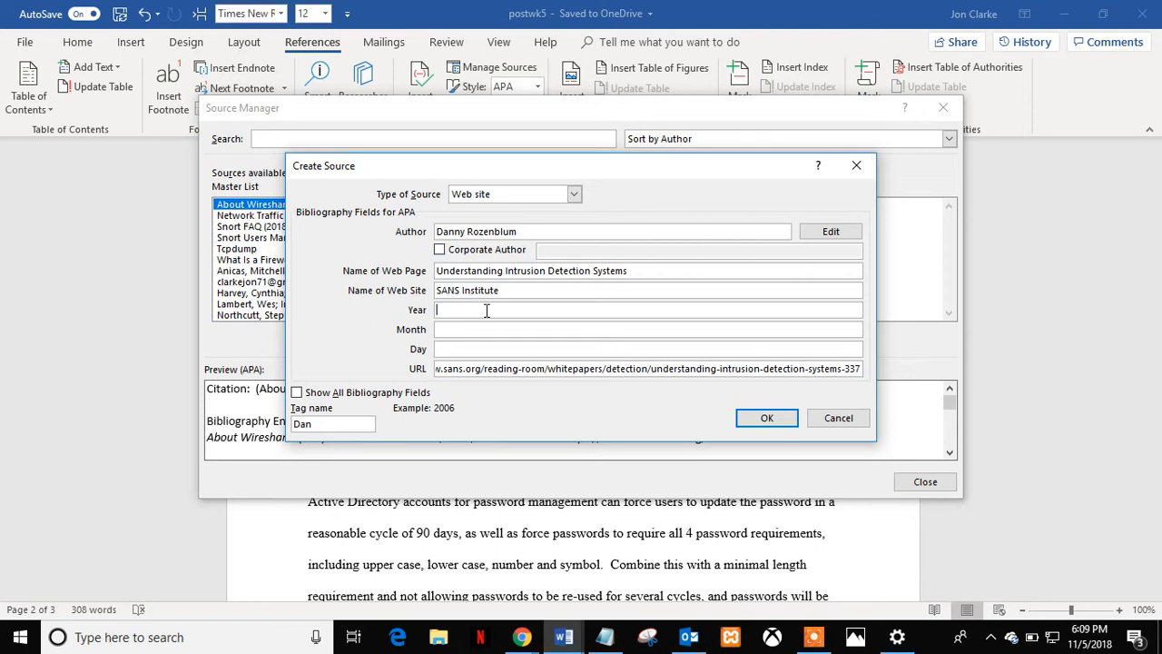
text(2001)
key(Tab)
key(Tab)
Show all bibliography fields, set the access date to year 2018, month November, day 5, and save the source.
click(296, 394)
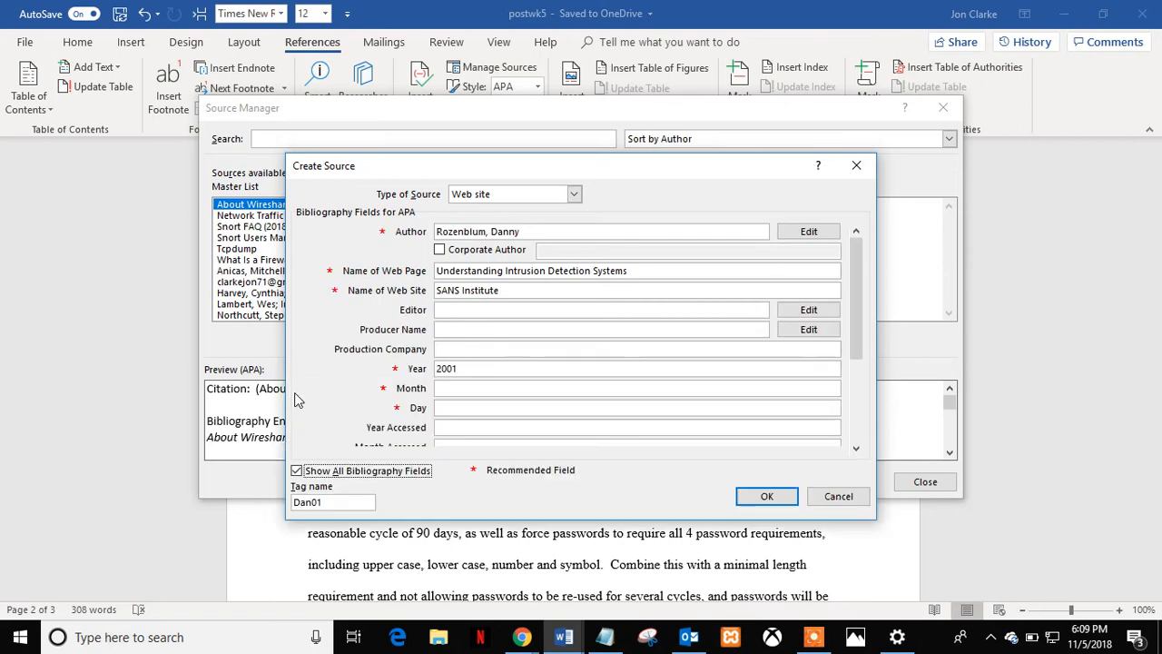
click(463, 425)
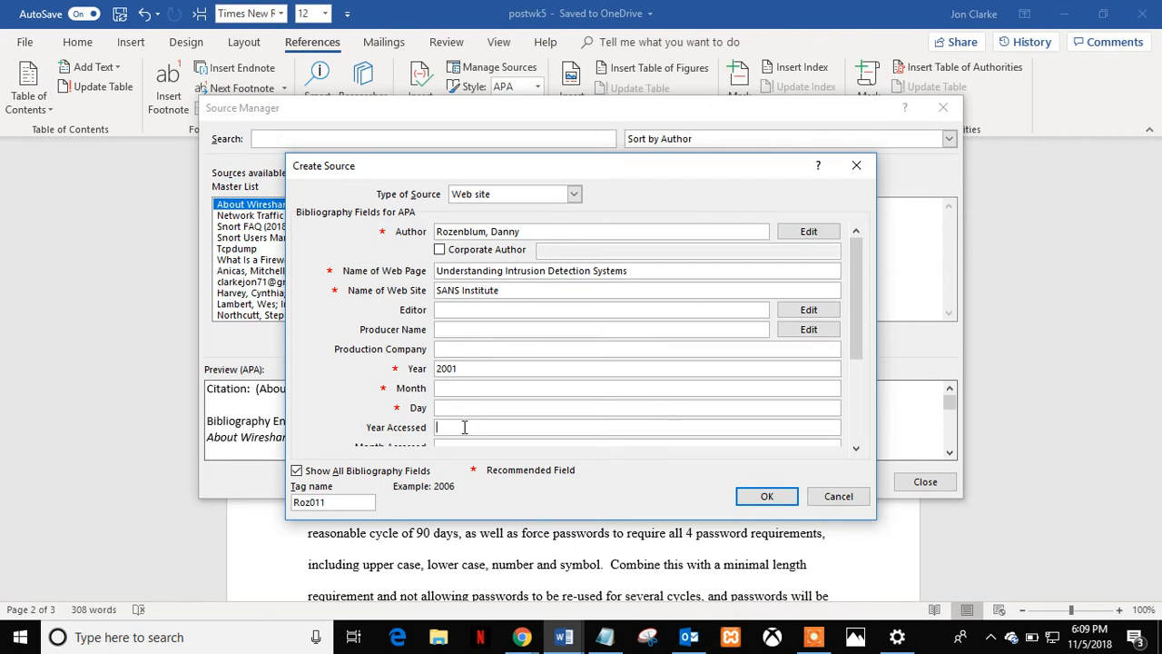
text(2018)
key(Tab)
text(Nov)
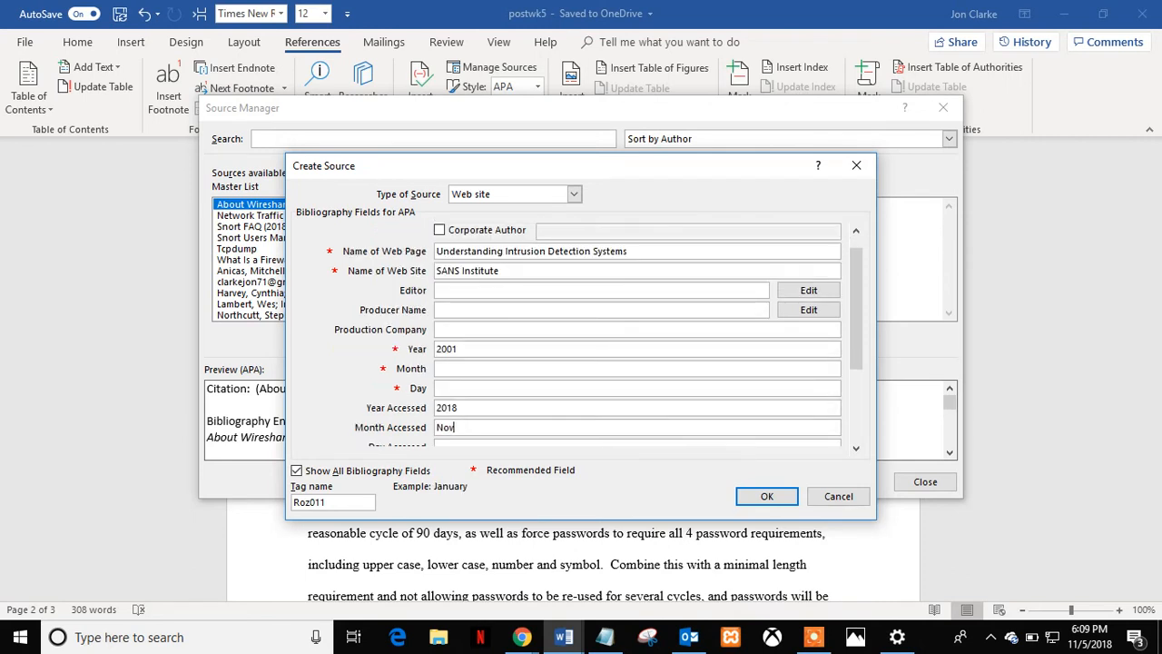
text(ember)
key(Tab)
text(5)
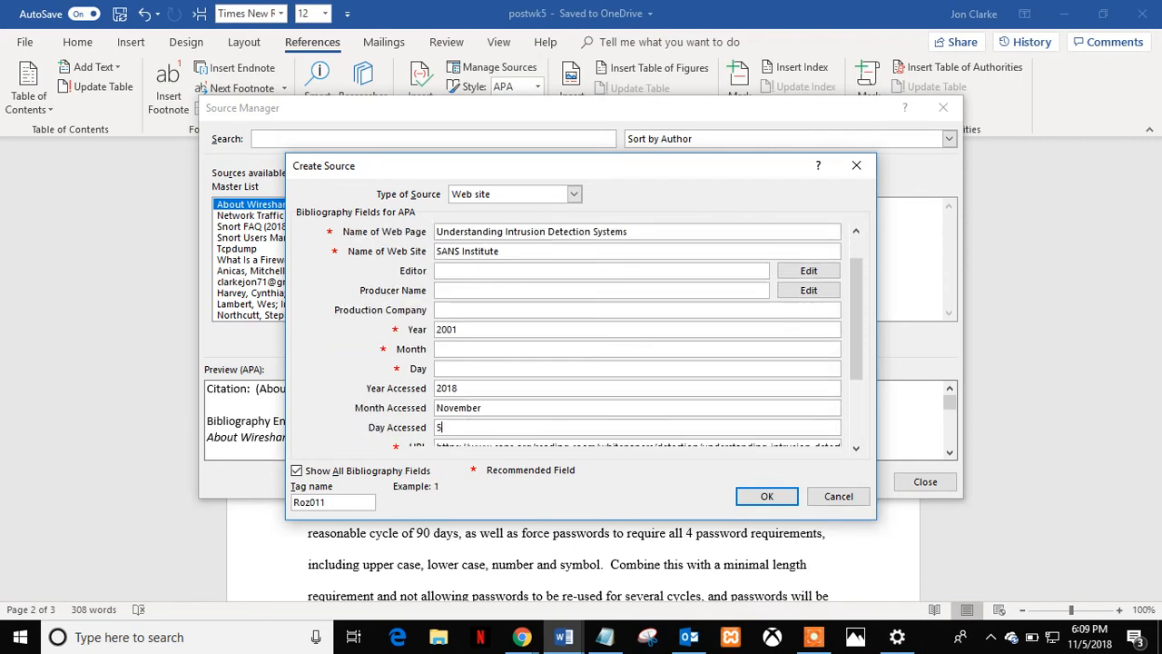
click(764, 497)
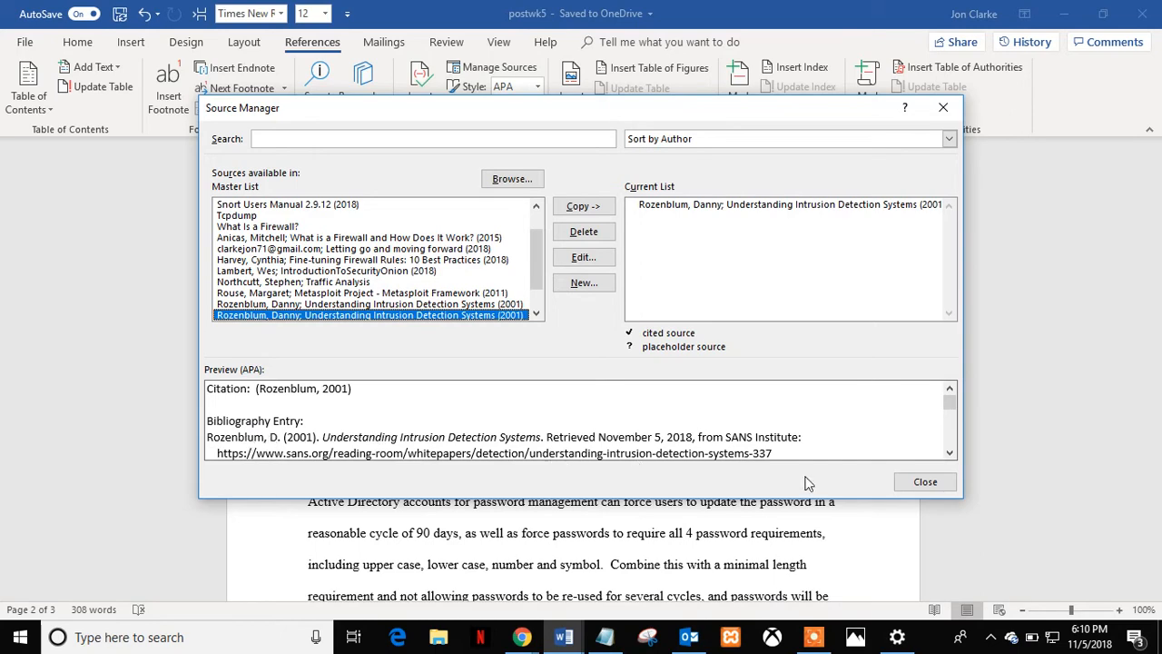
Close the Source Manager and insert a citation of "Understanding Intrusion Detection Systems" (2001) after "weak network security protocols".
click(923, 482)
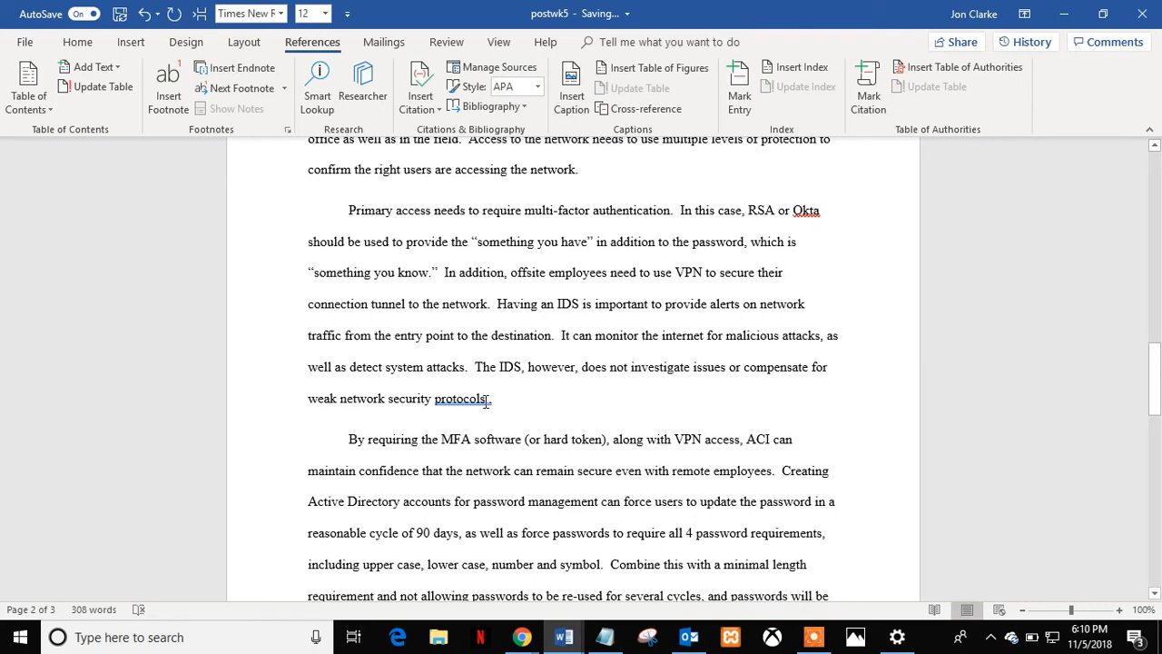
click(425, 108)
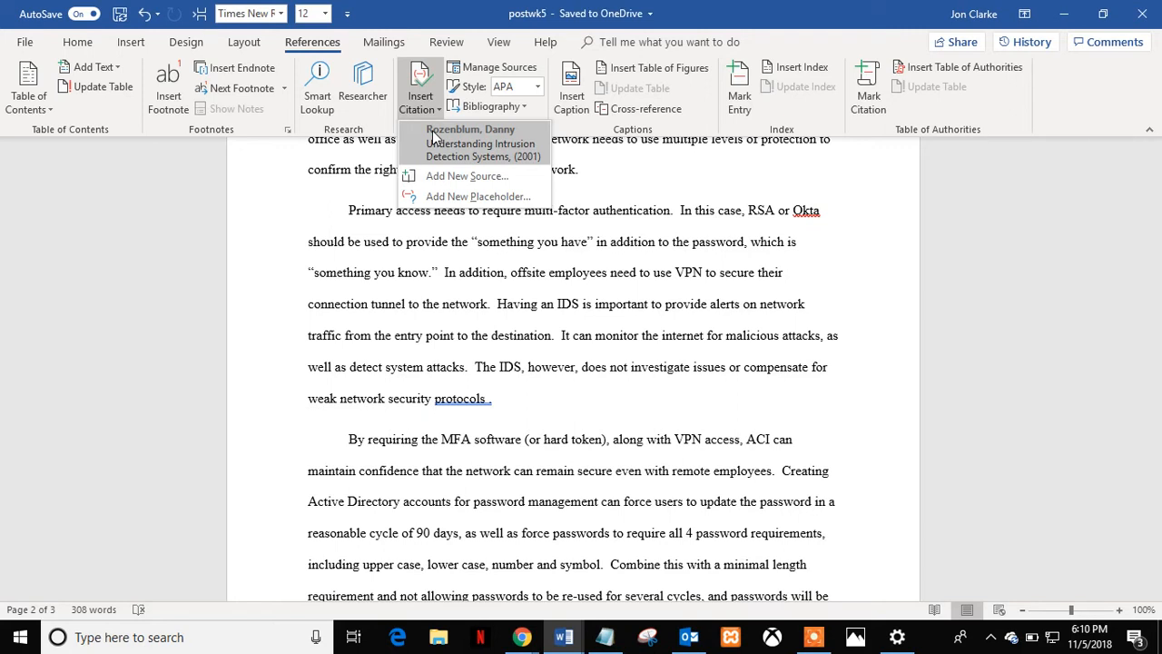
click(472, 136)
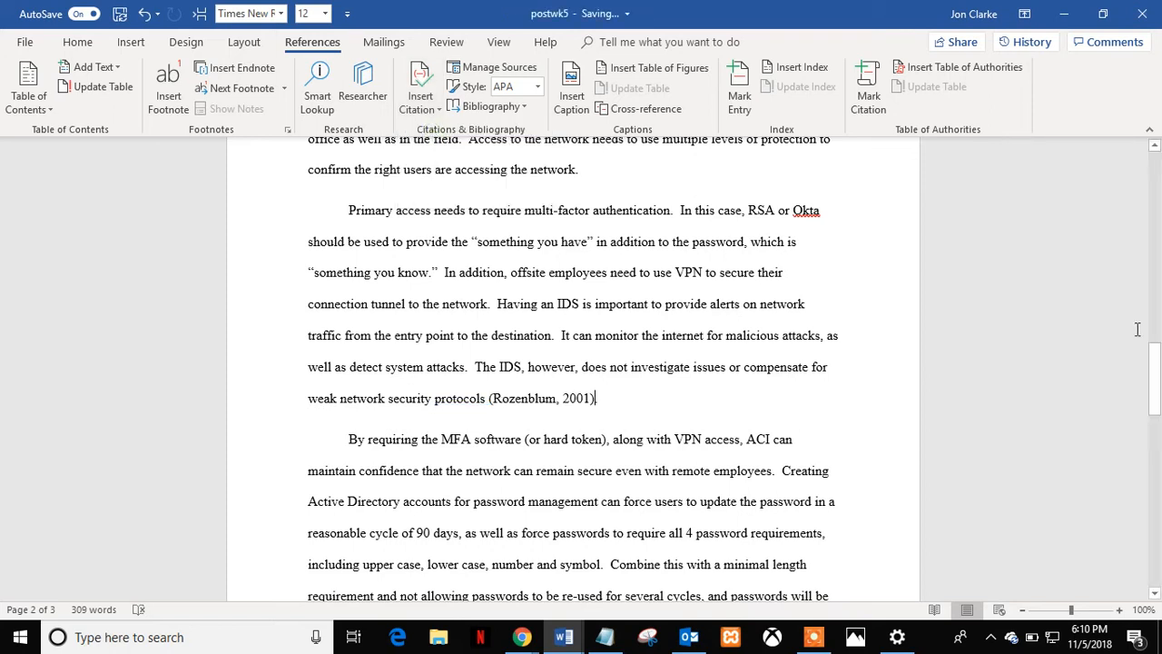
Insert a page break after the final body paragraph and add a References bibliography on the new page.
drag(1159, 363, 1155, 459)
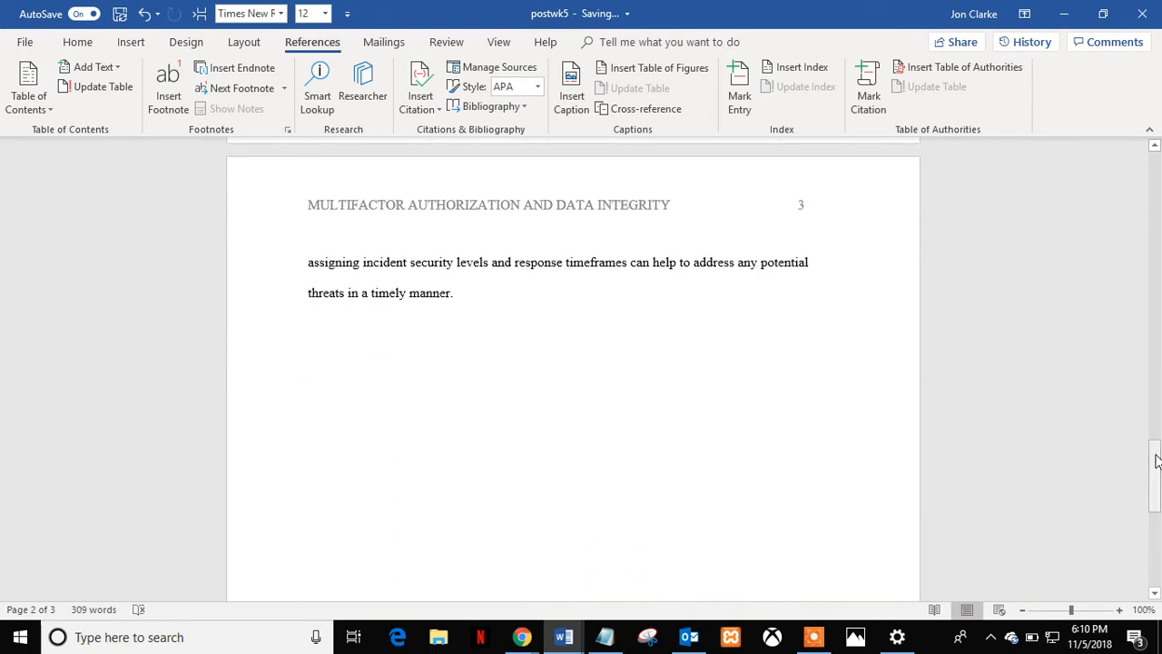
click(484, 293)
key(Return)
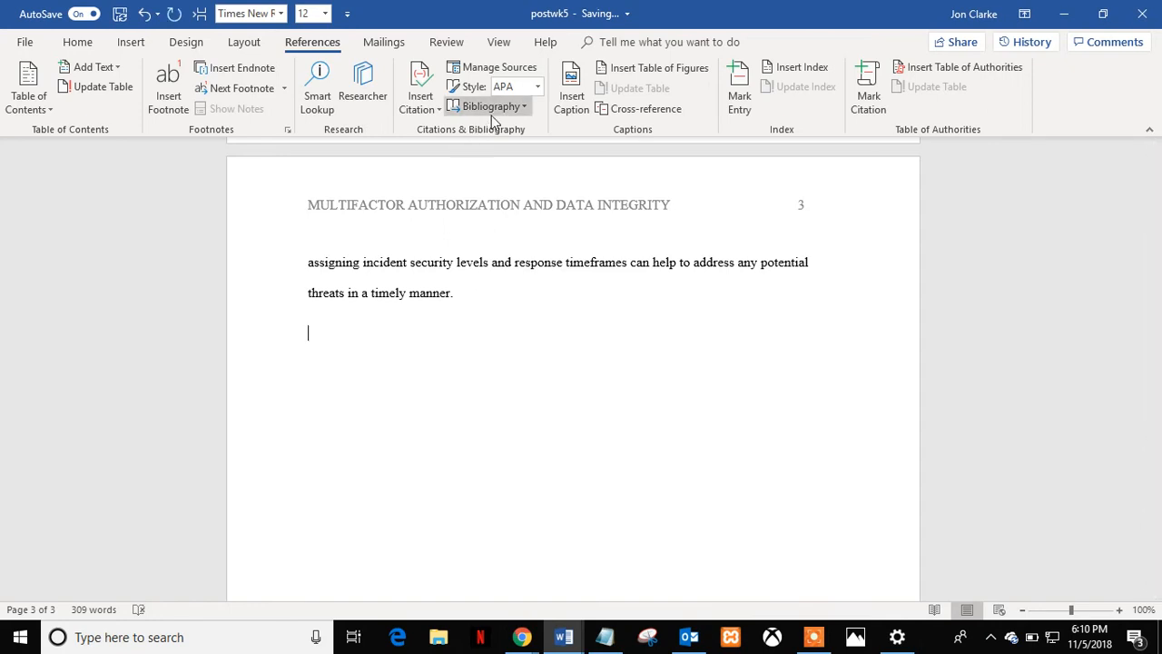
click(201, 22)
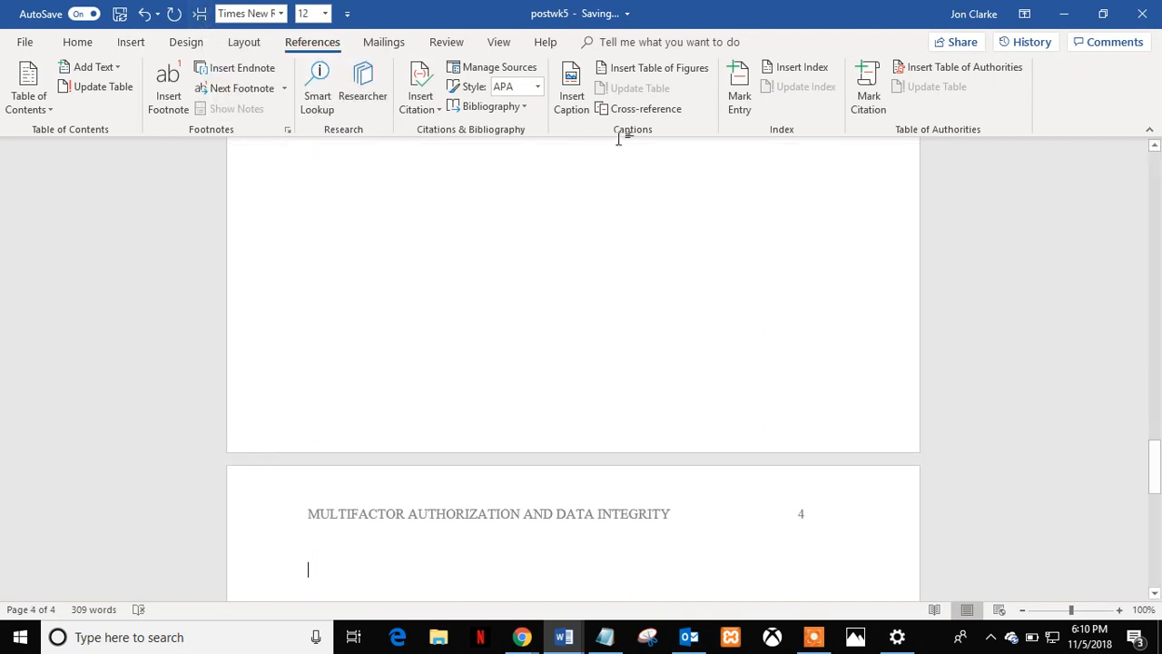
click(522, 107)
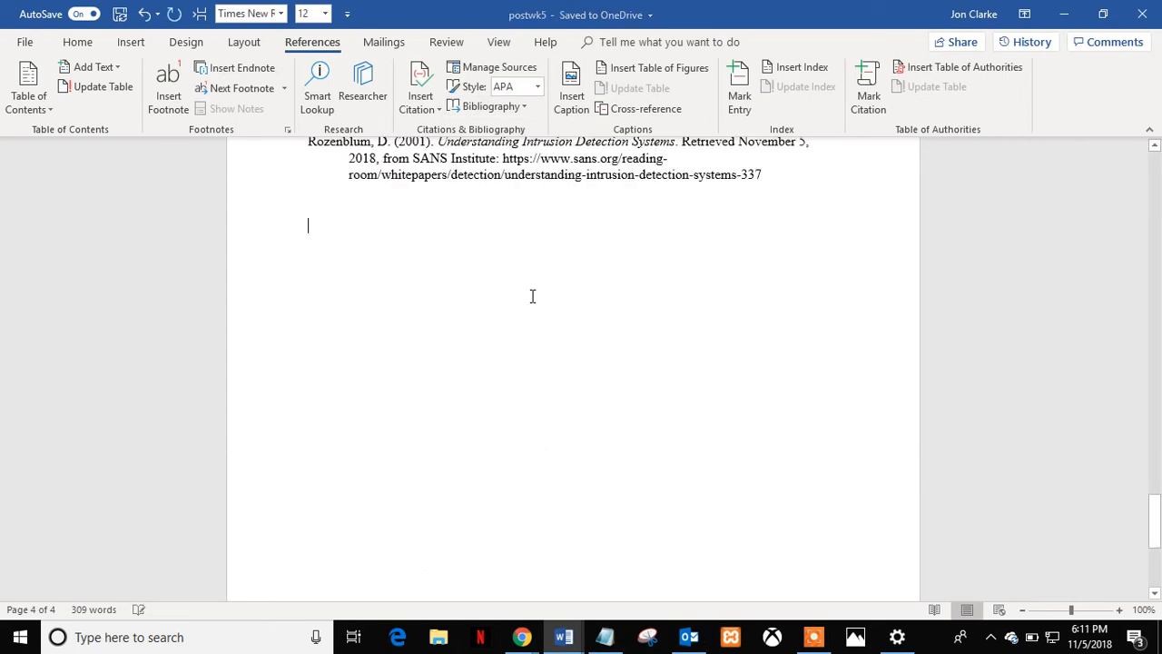
Format the References heading and its entry in Times New Roman, size 12, with 2.0 line spacing.
click(1155, 148)
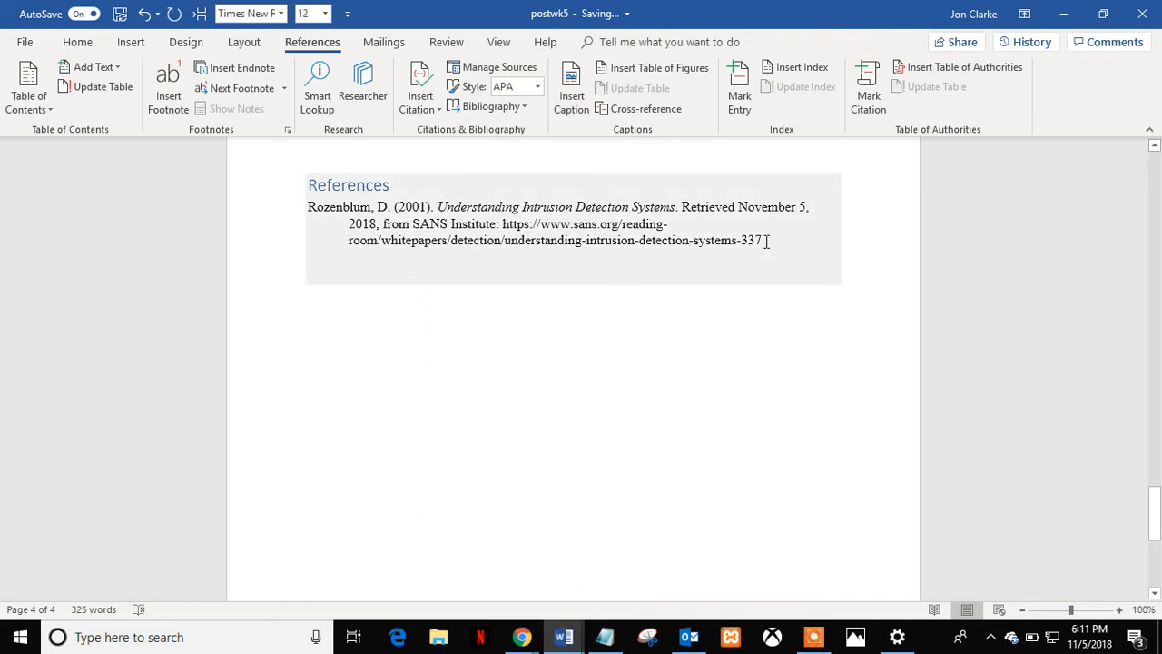
drag(766, 241, 309, 212)
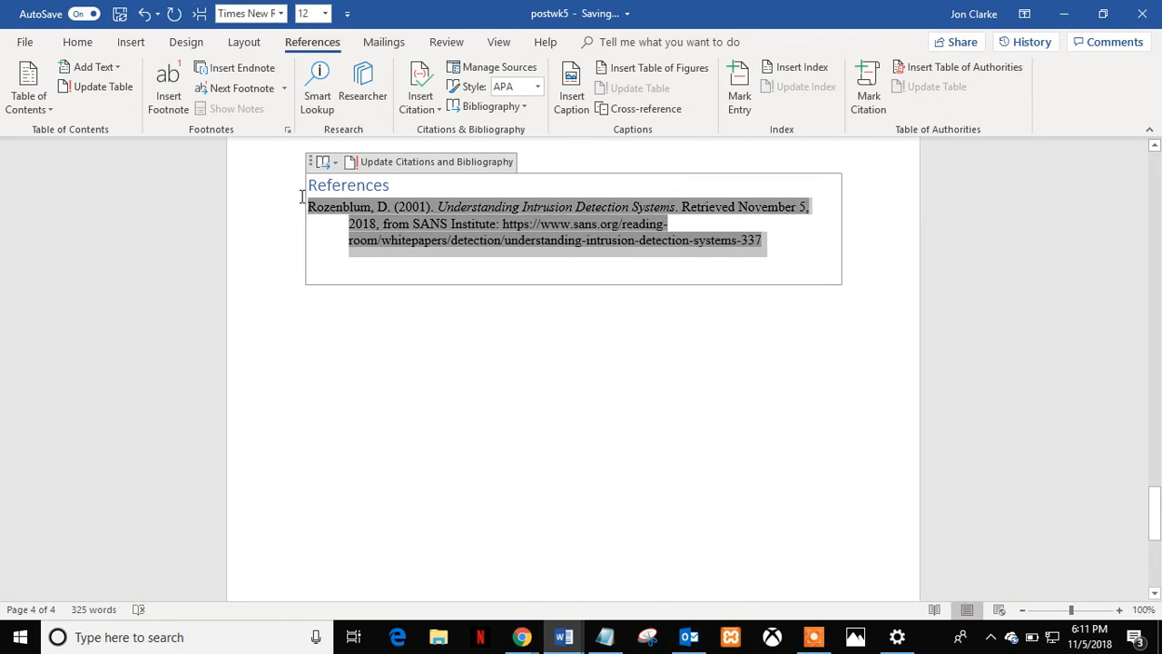
drag(302, 196, 303, 186)
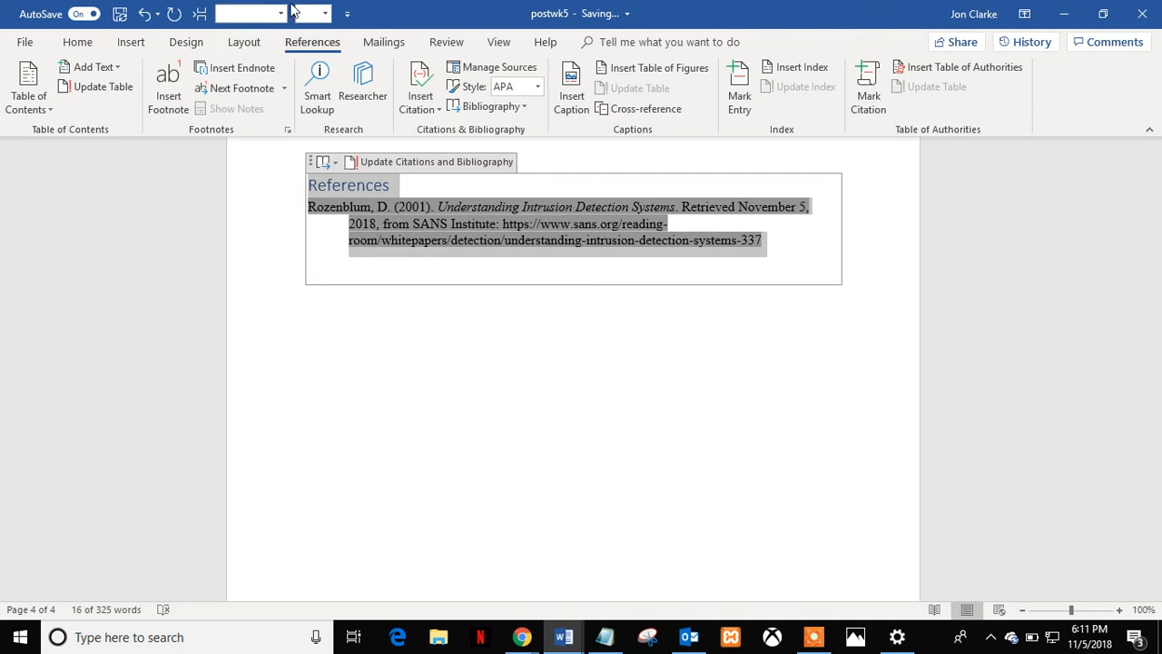
click(80, 43)
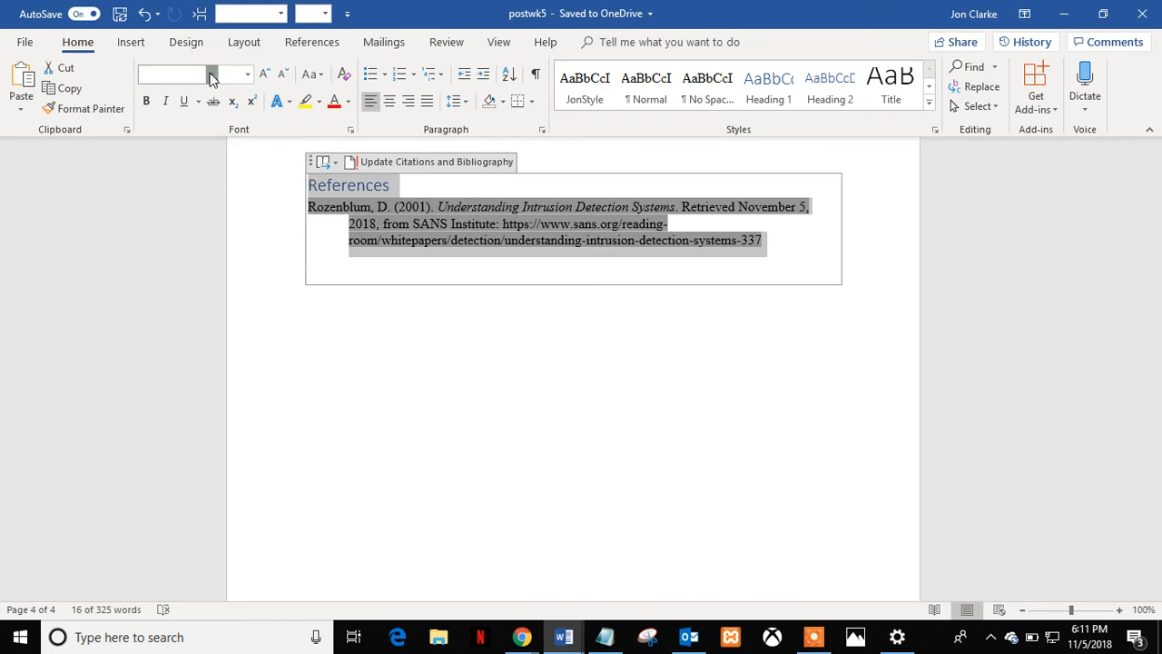
click(210, 76)
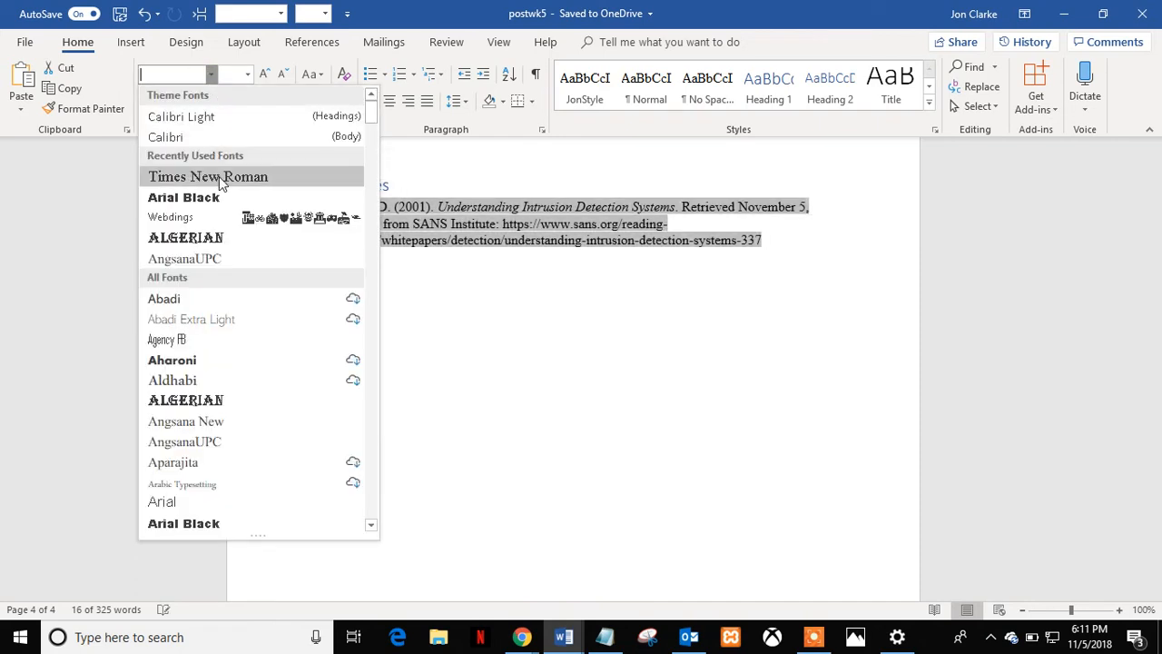
click(218, 176)
click(246, 77)
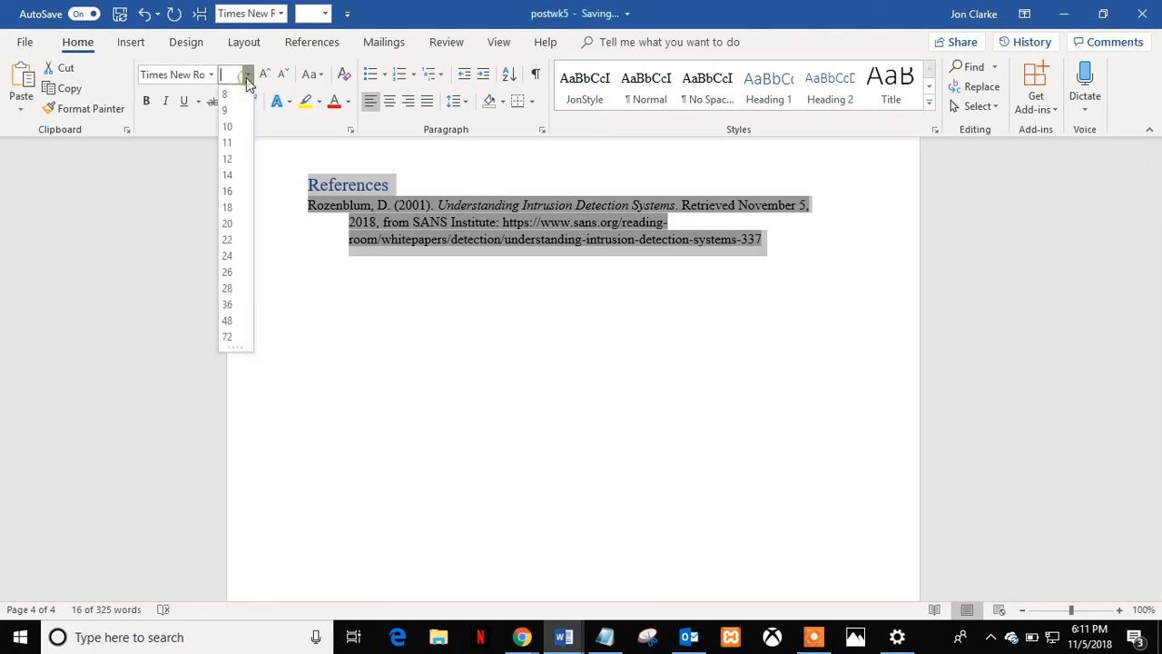
click(229, 159)
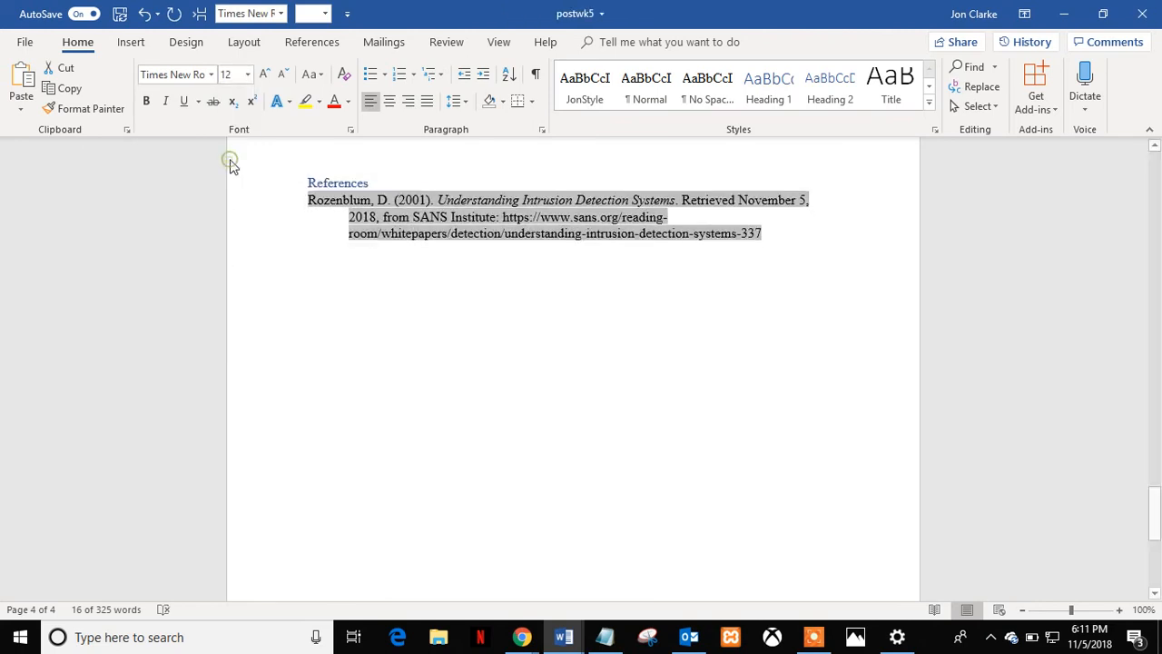
click(459, 103)
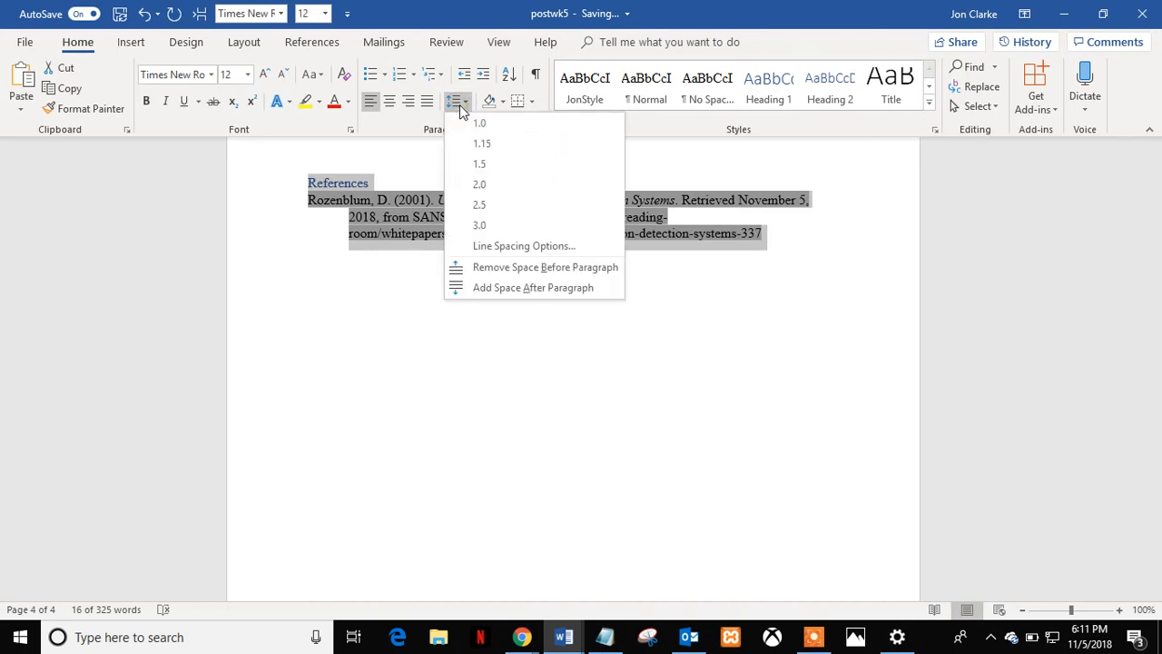
click(481, 184)
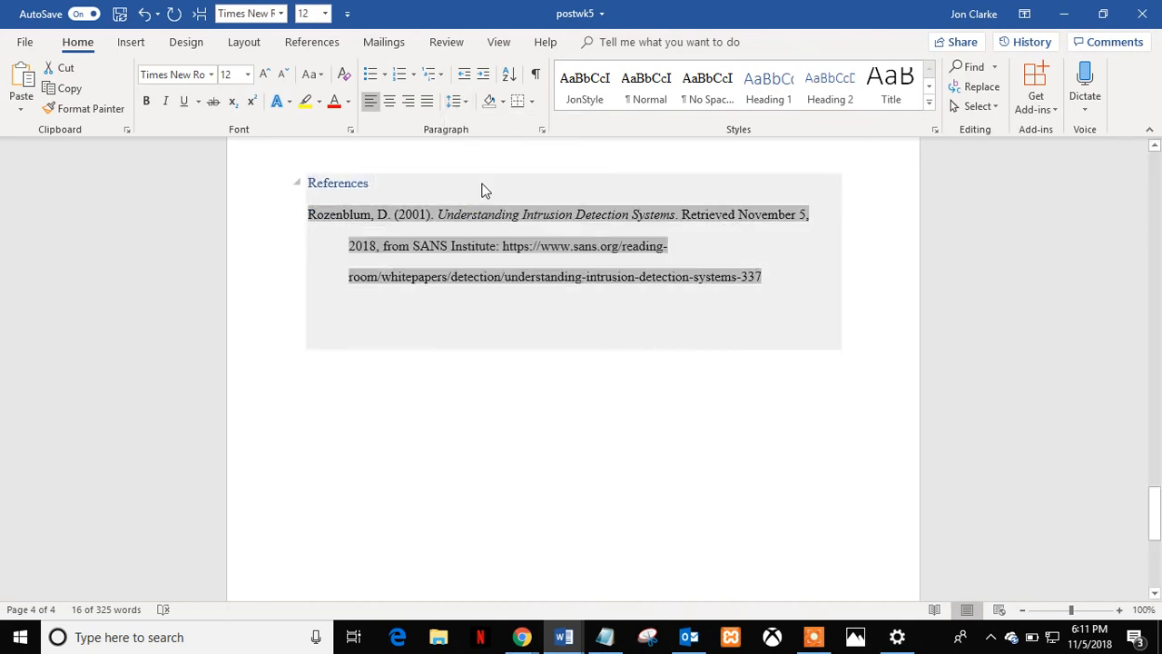
Center the References heading and set its font color to Automatic.
click(366, 183)
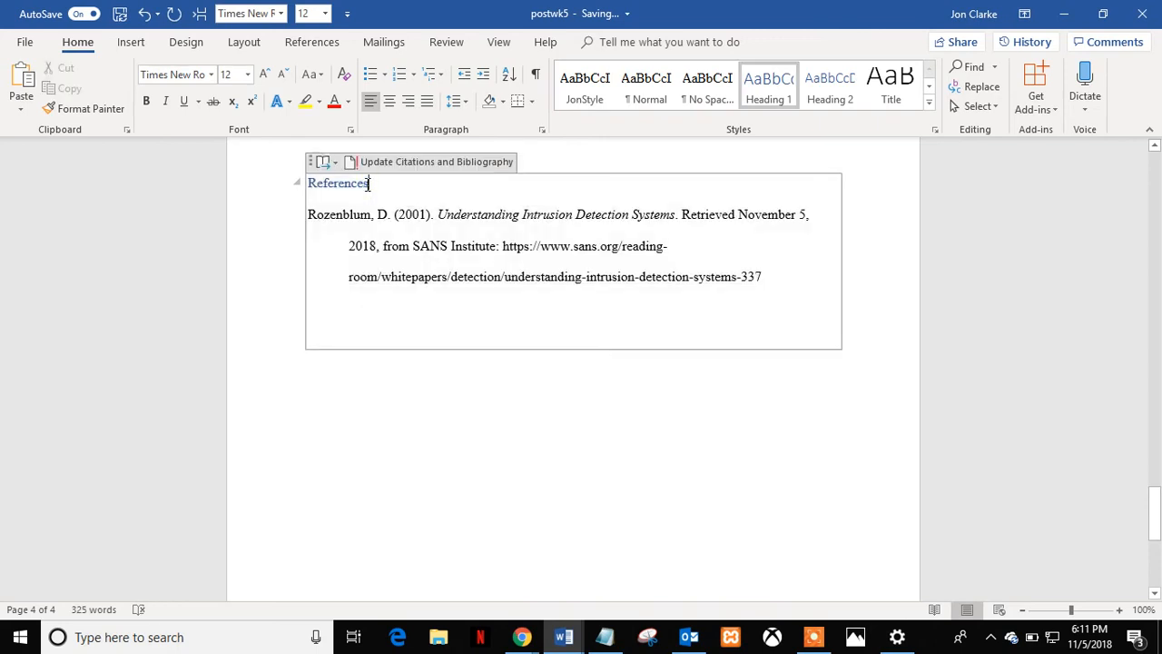
drag(368, 185, 302, 177)
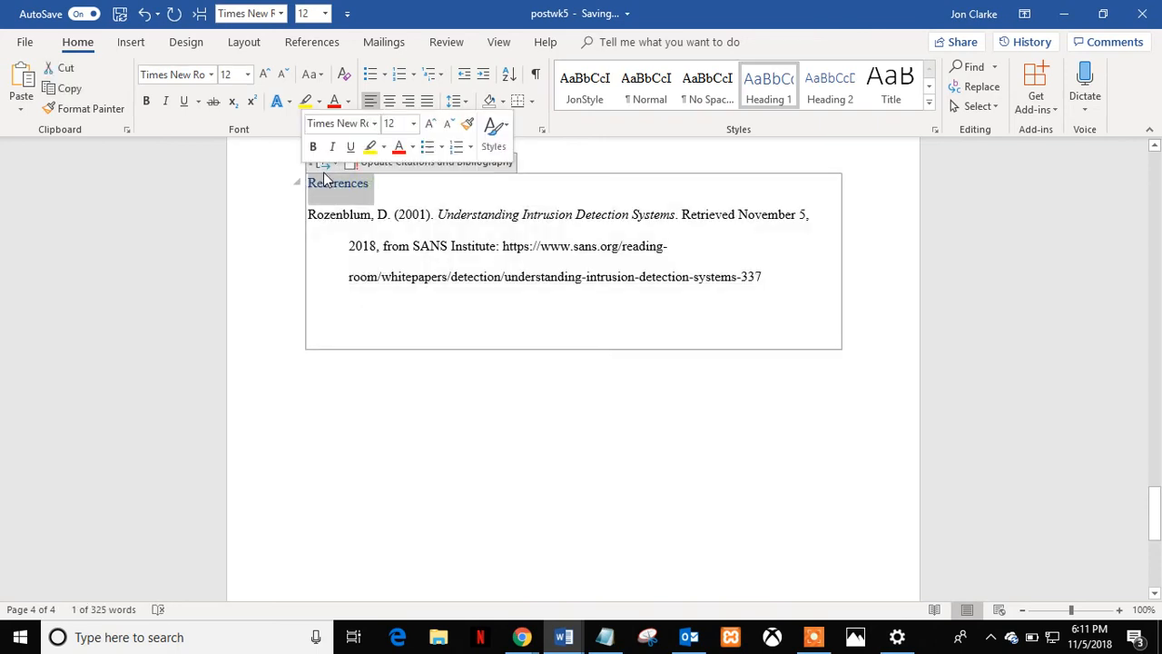
click(389, 102)
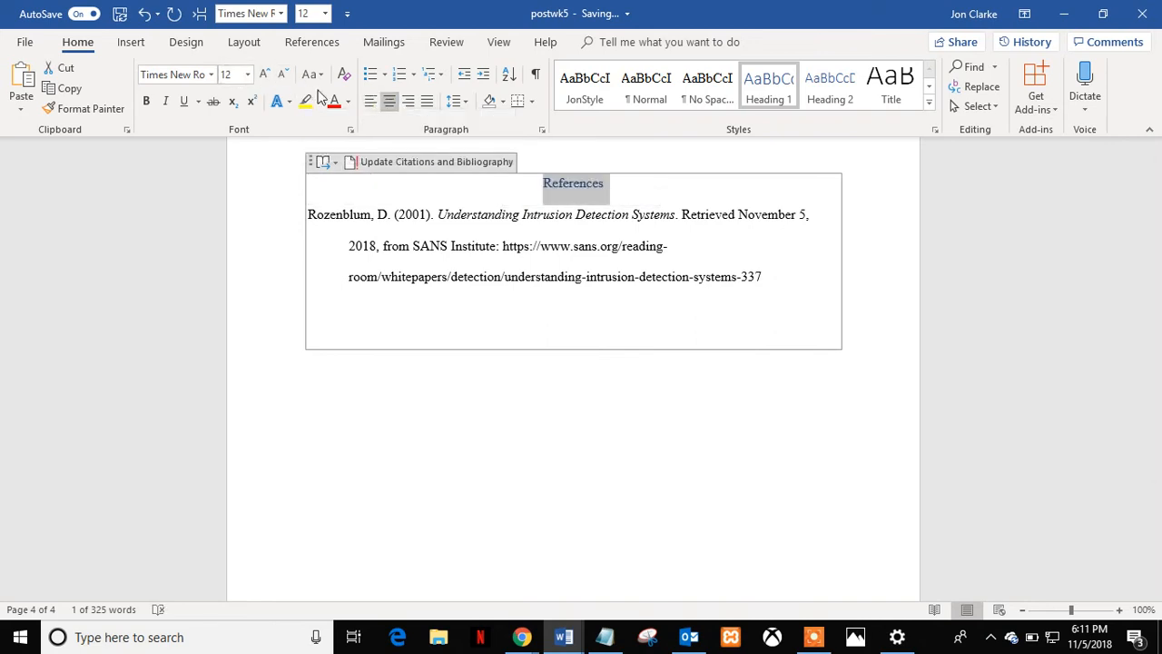
click(349, 103)
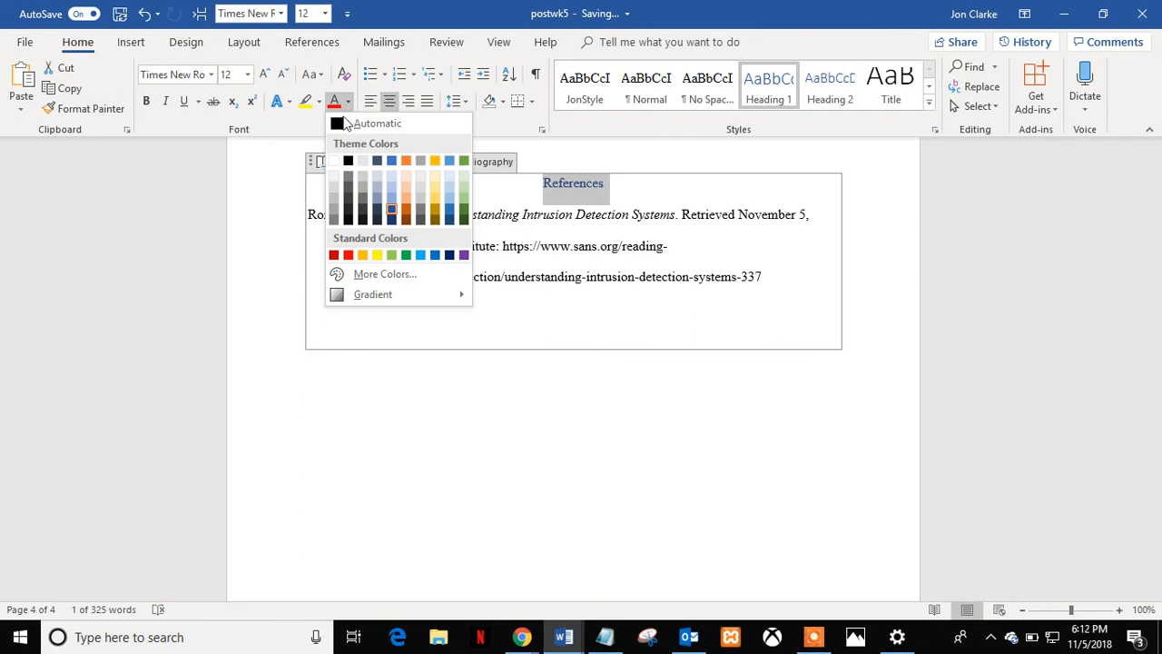
click(338, 124)
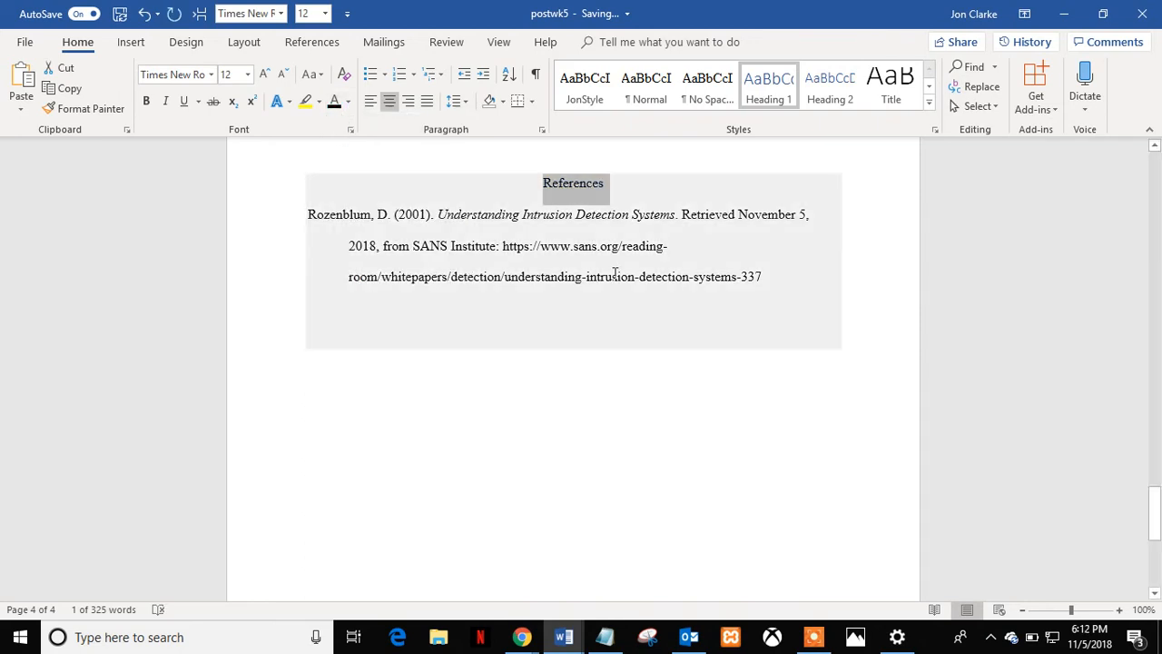
click(614, 272)
click(647, 454)
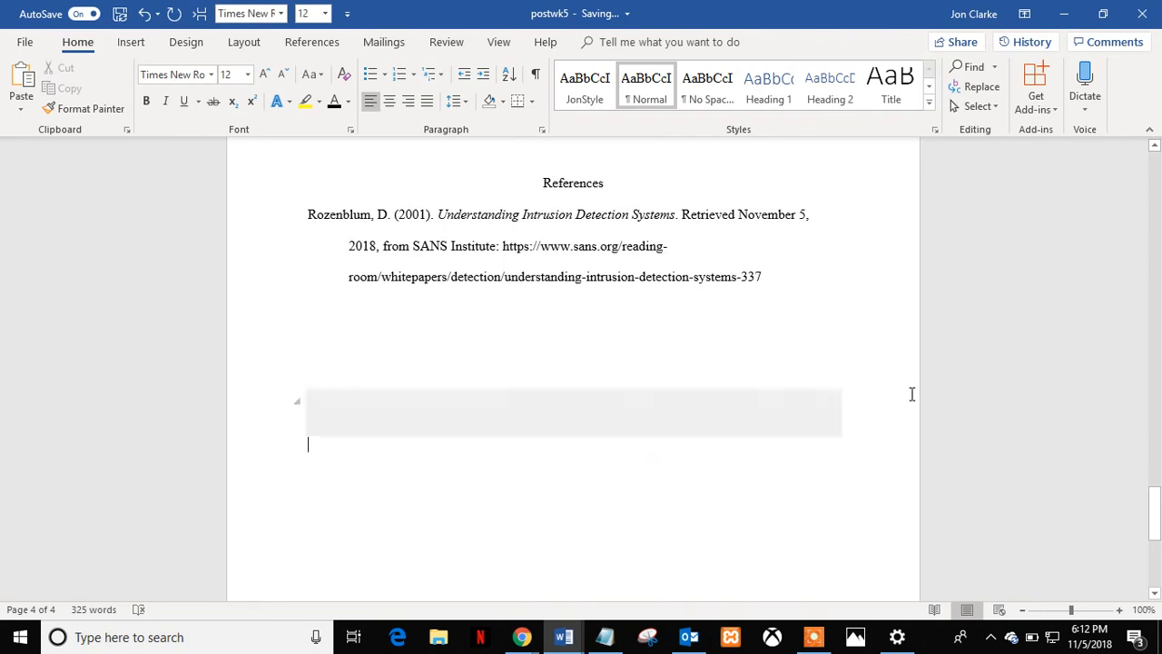
click(1155, 145)
click(1156, 147)
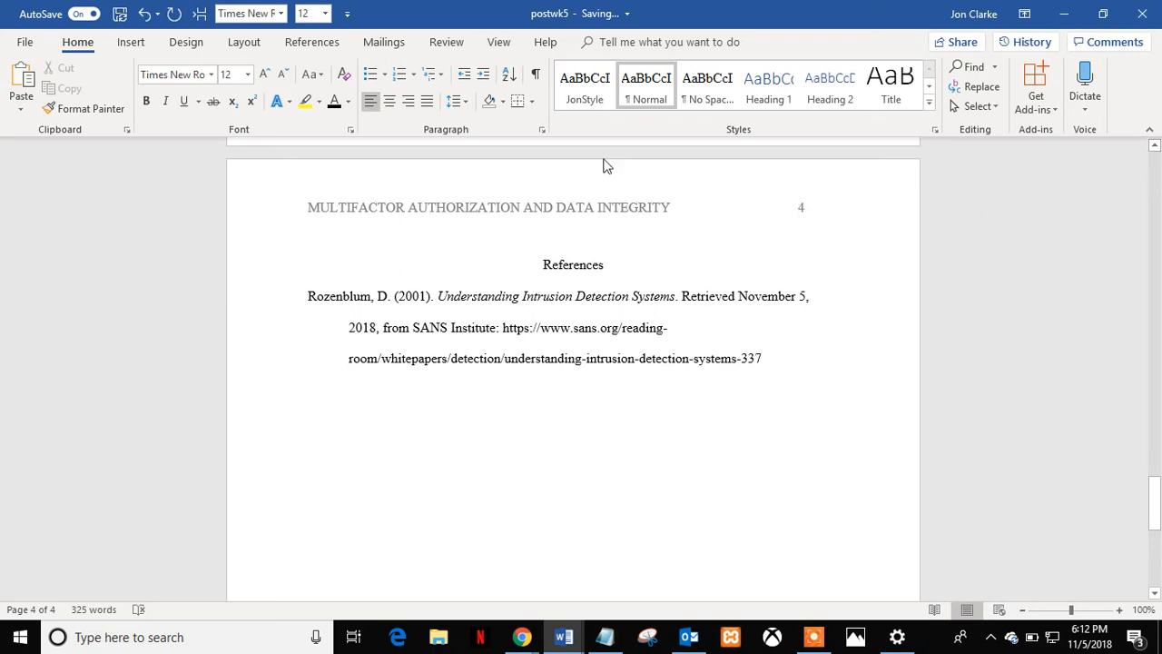
Update the citations and bibliography, and set the reference entry's line spacing to 2.0 again.
click(561, 263)
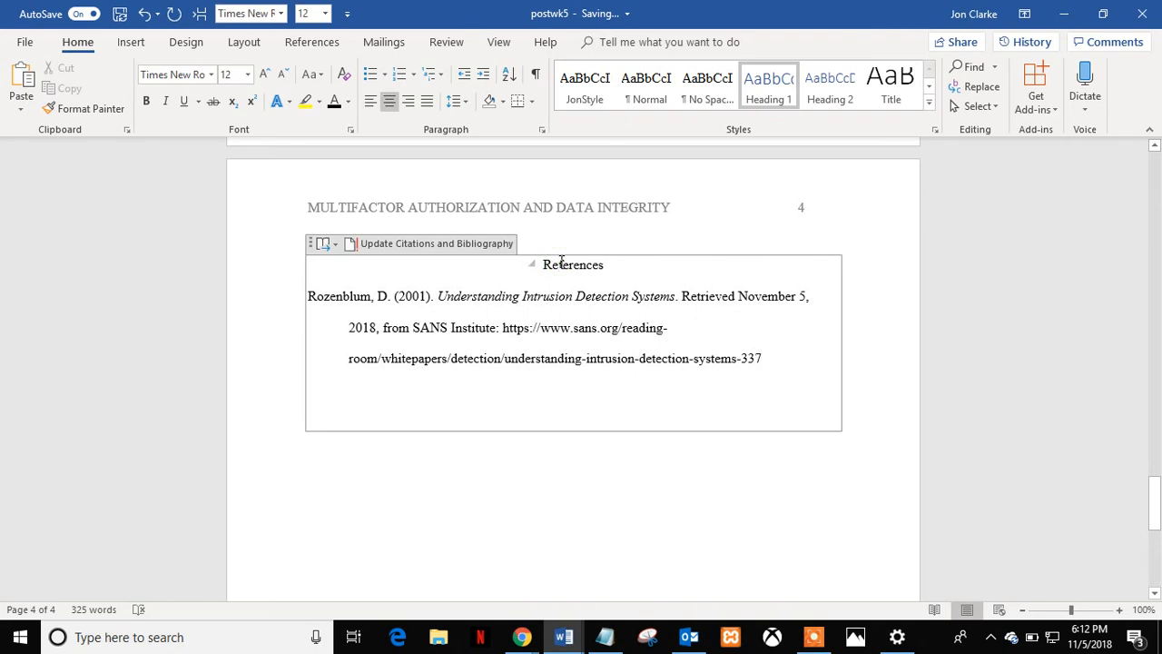
click(482, 247)
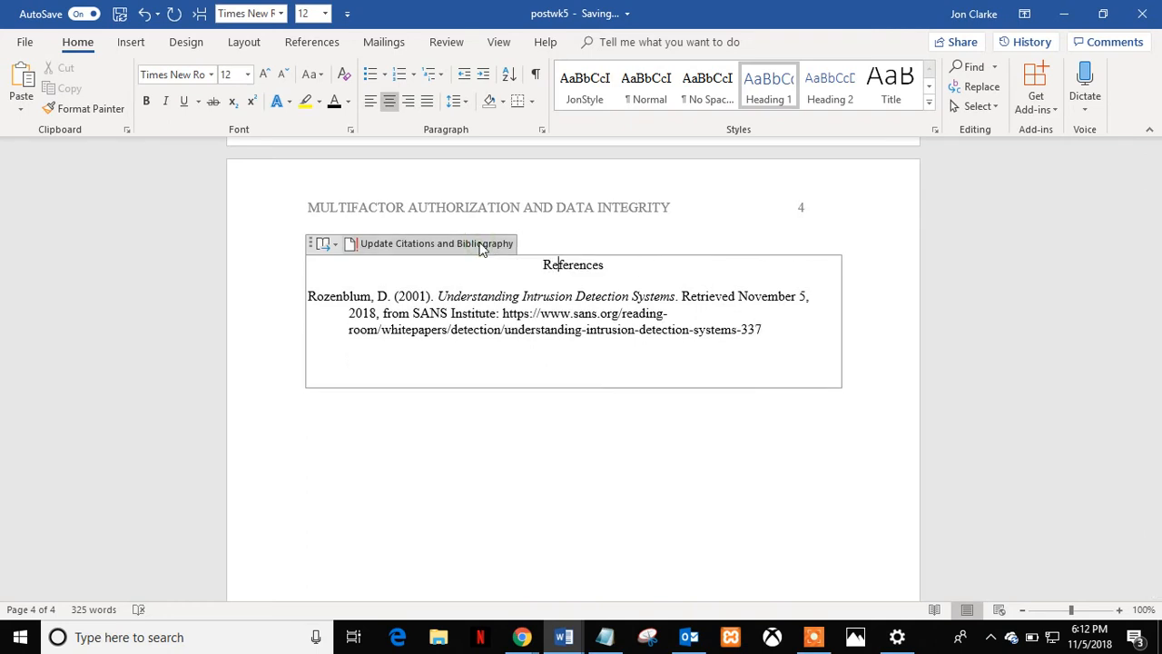
triple_click(772, 328)
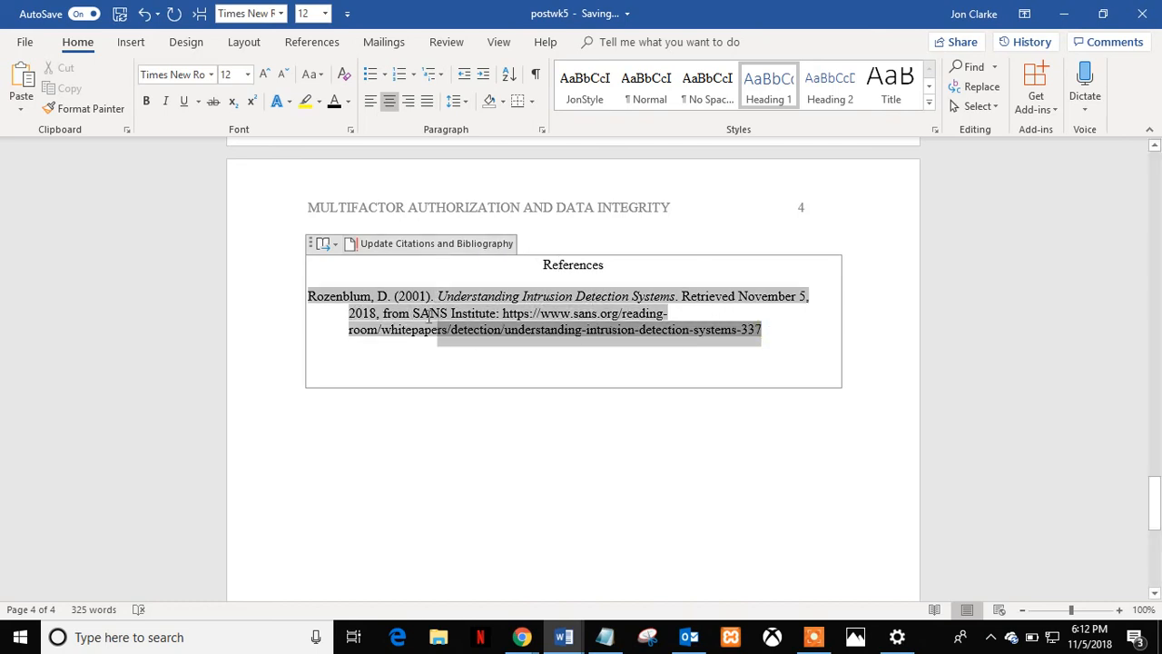
drag(310, 296, 313, 302)
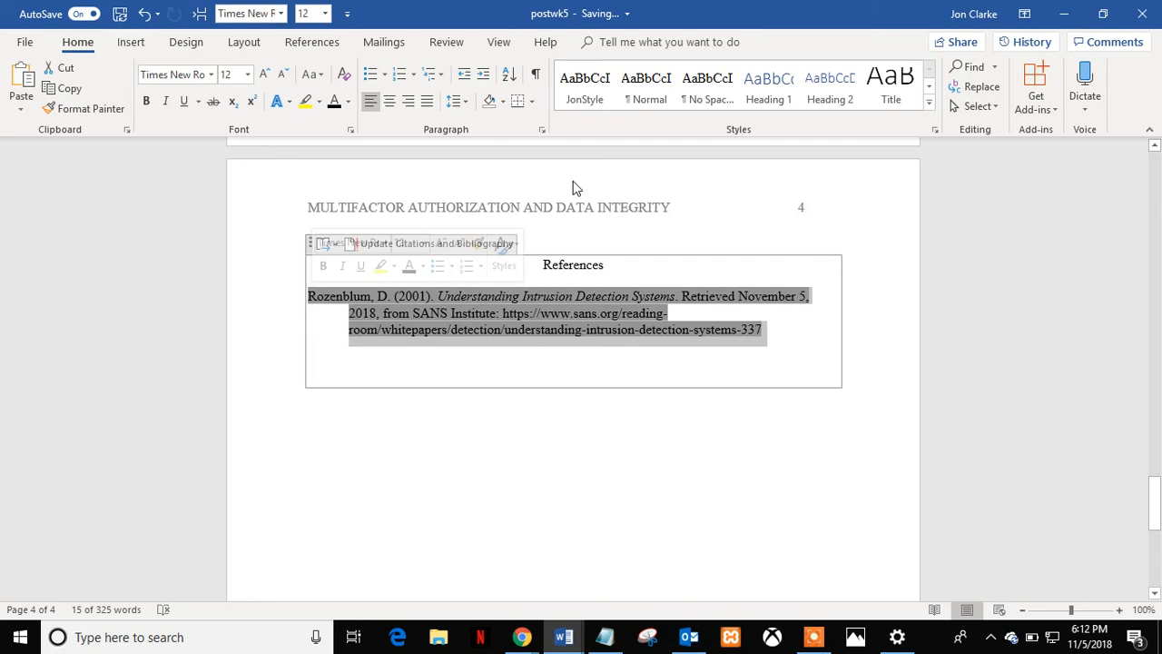
click(455, 100)
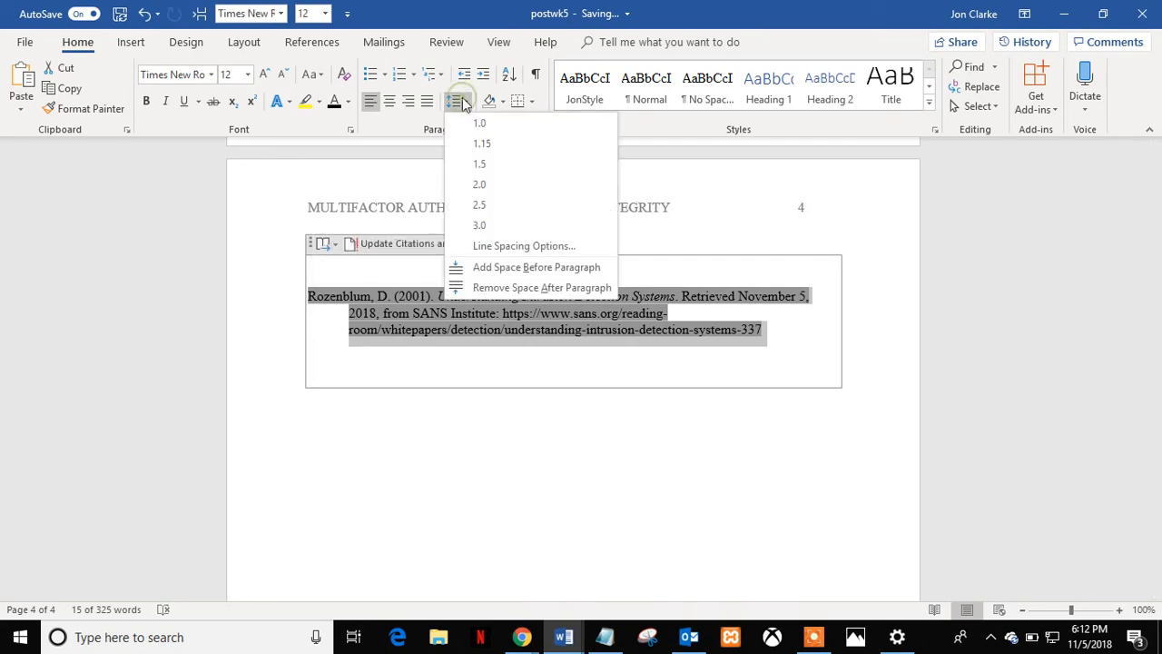
click(481, 184)
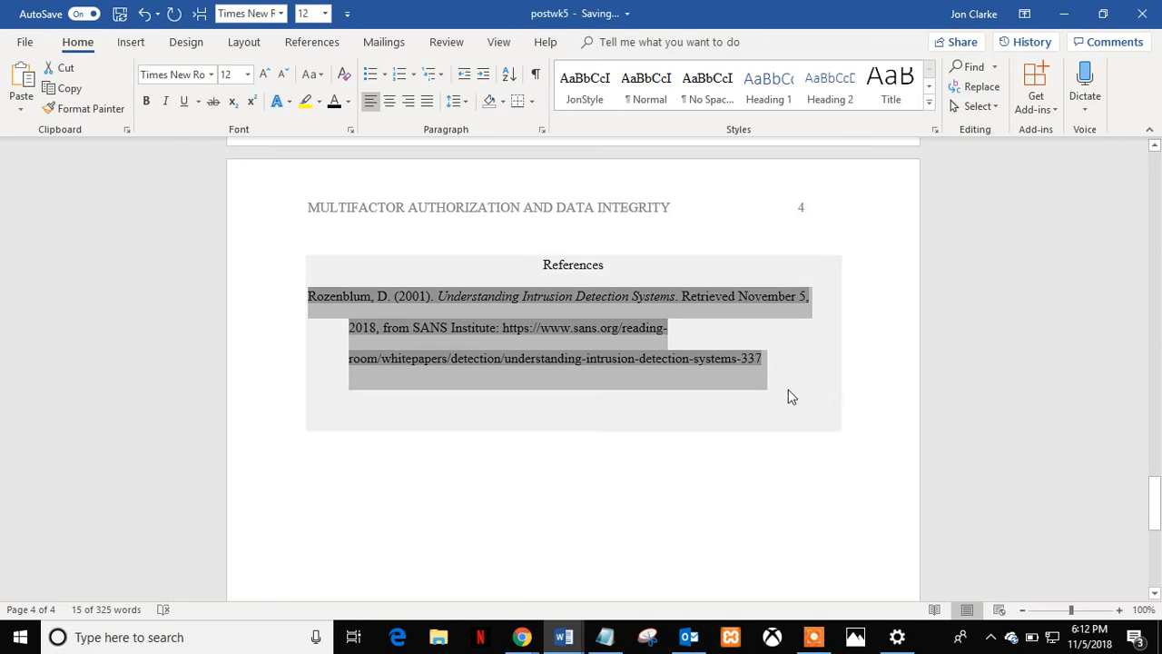
click(788, 397)
Copy the "Network Traffic Analysis" source from the master list to the current list and cite it after "in a timely manner", before the period.
scroll(1157, 193, up, 10)
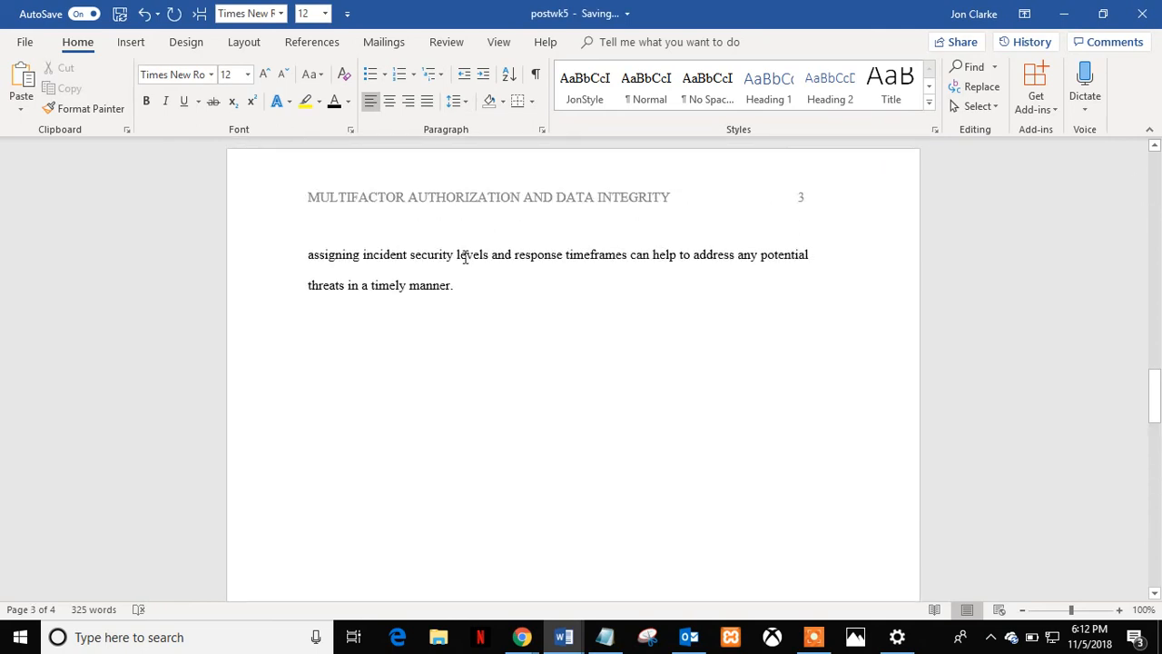
click(451, 283)
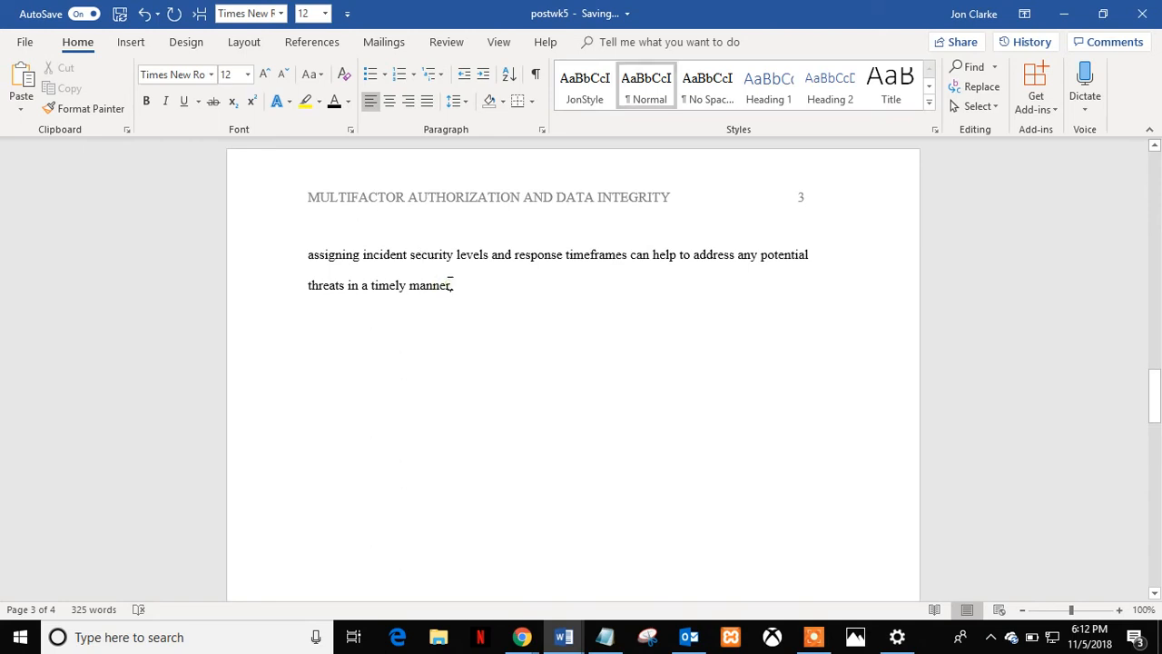
click(328, 46)
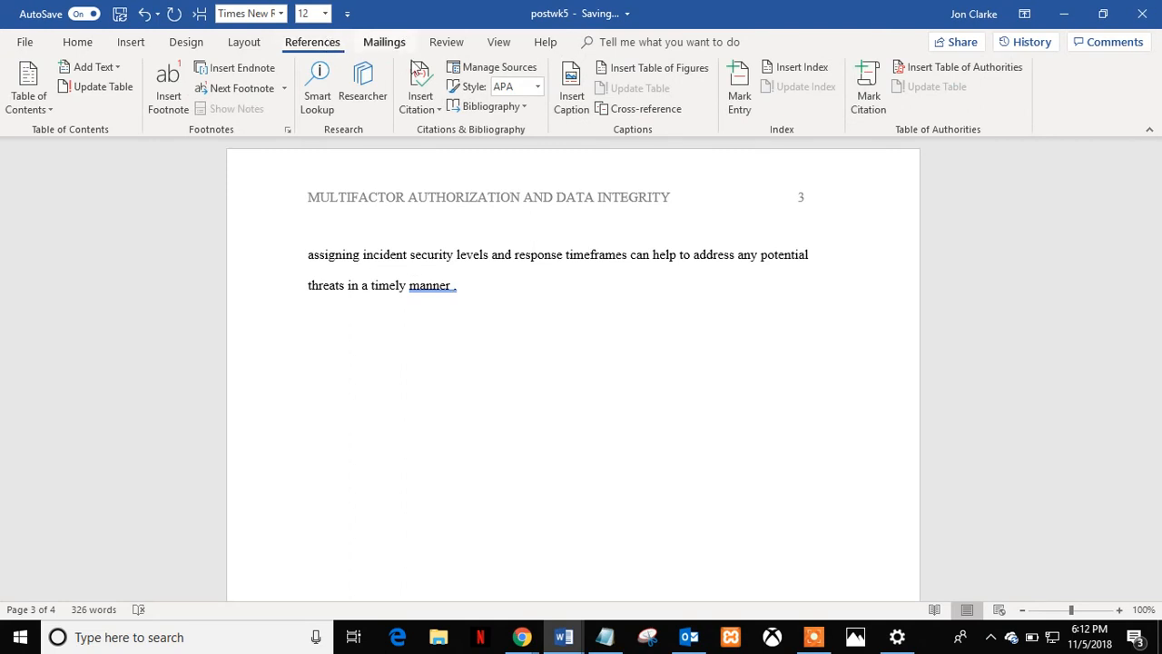
click(481, 68)
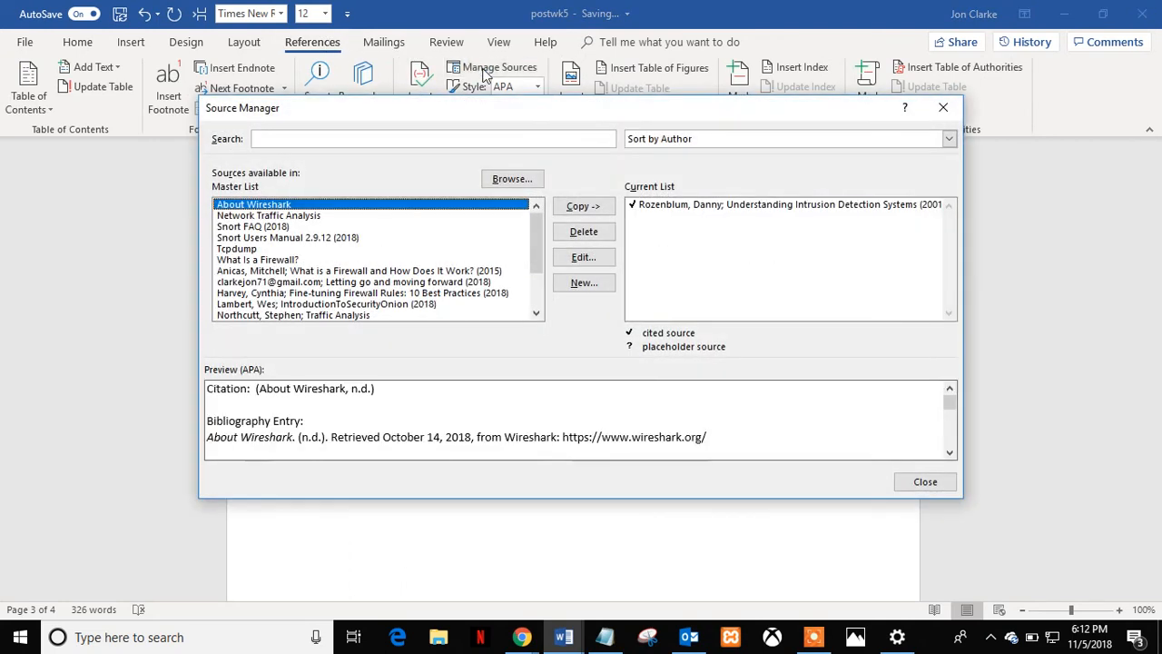
click(263, 217)
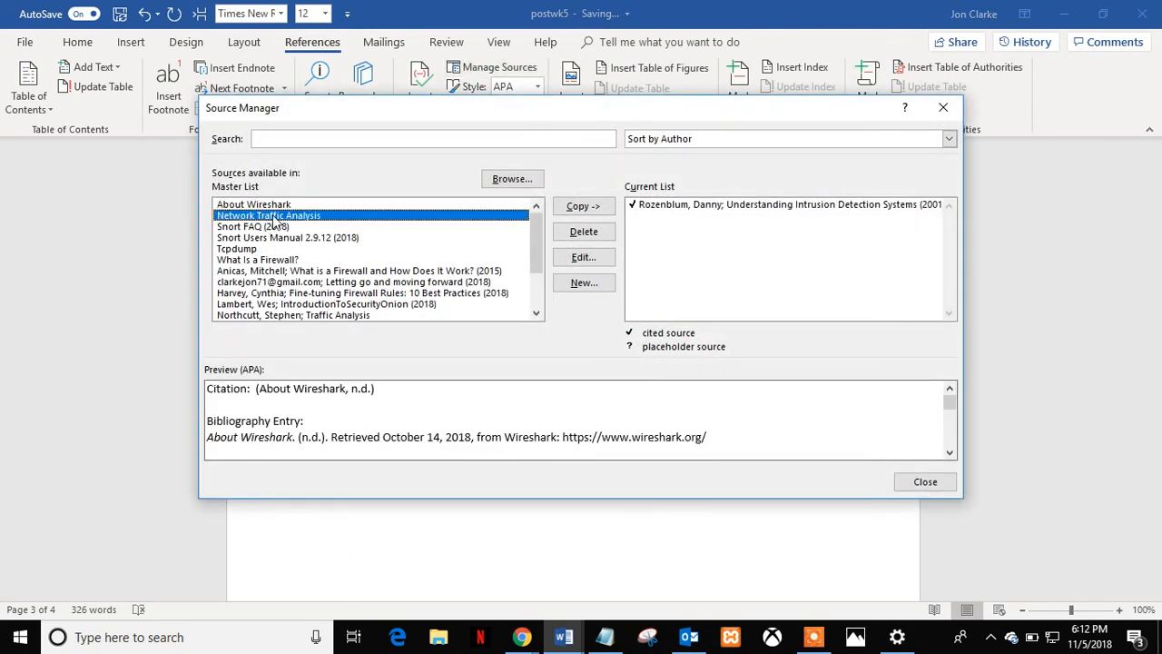
click(568, 208)
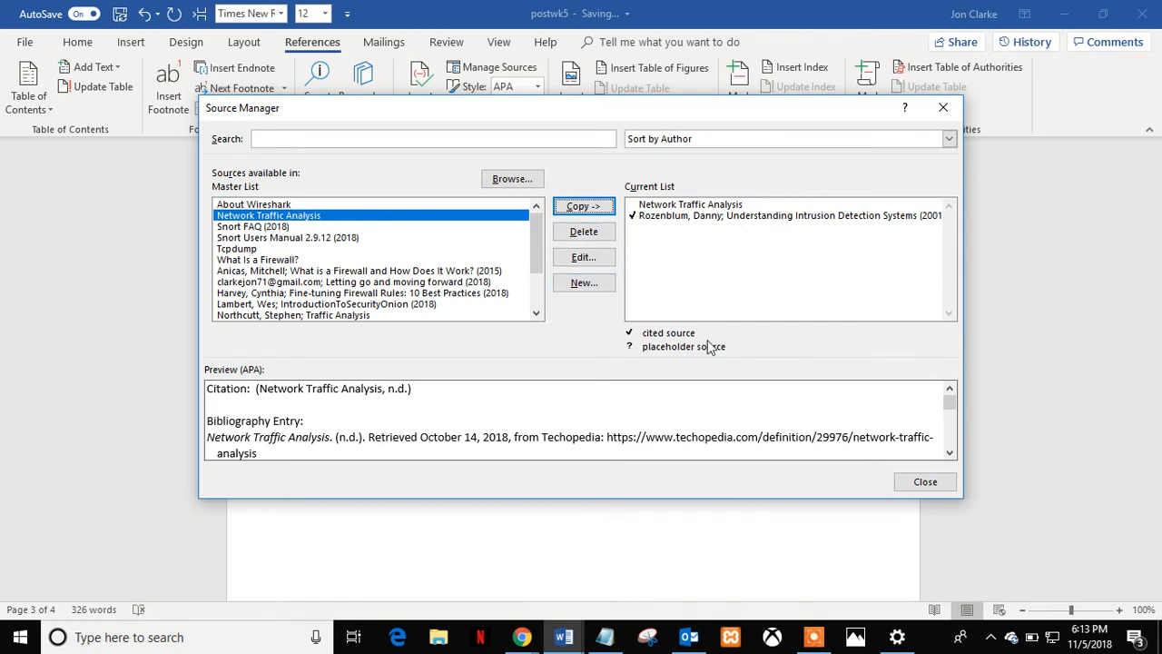
click(925, 482)
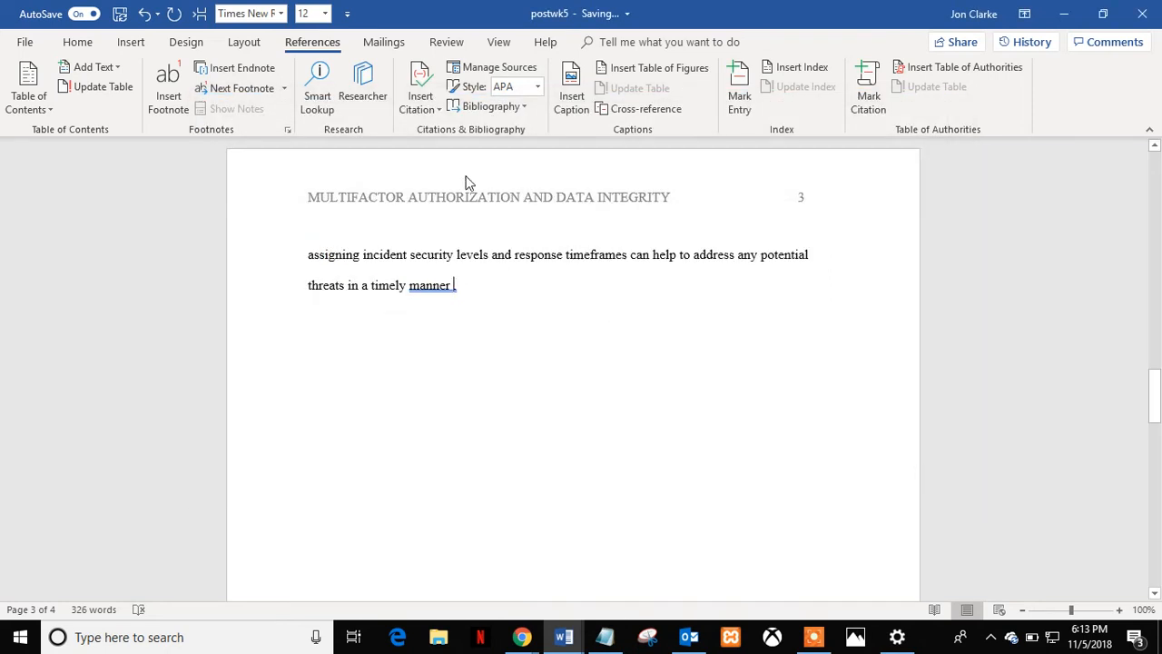
click(420, 100)
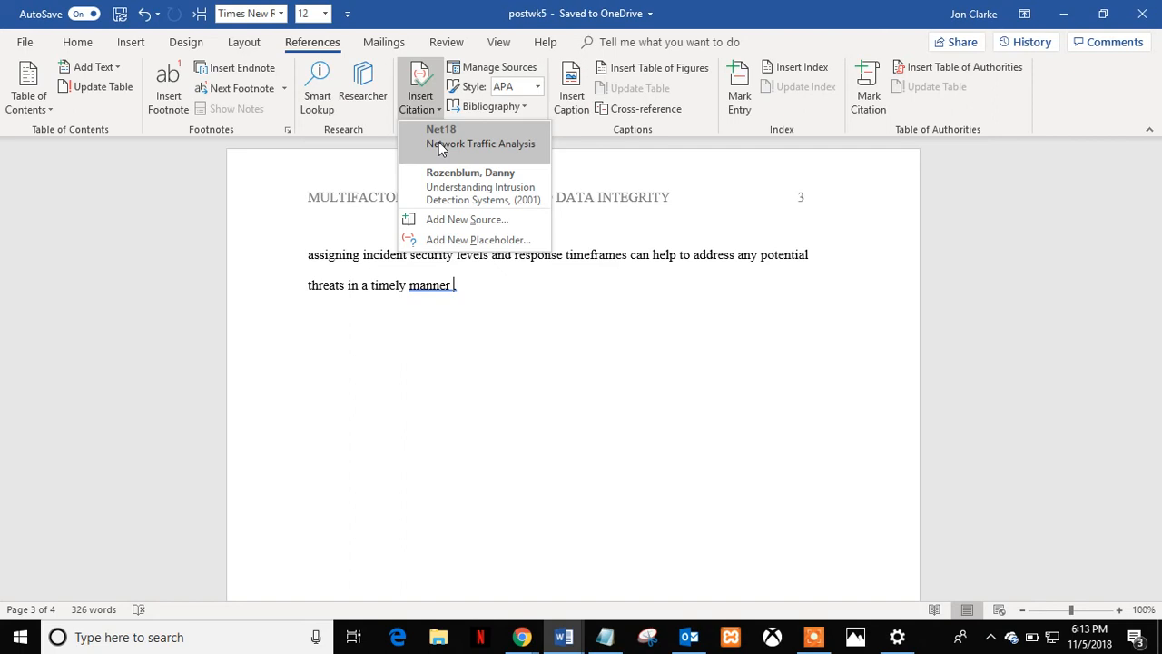
click(439, 142)
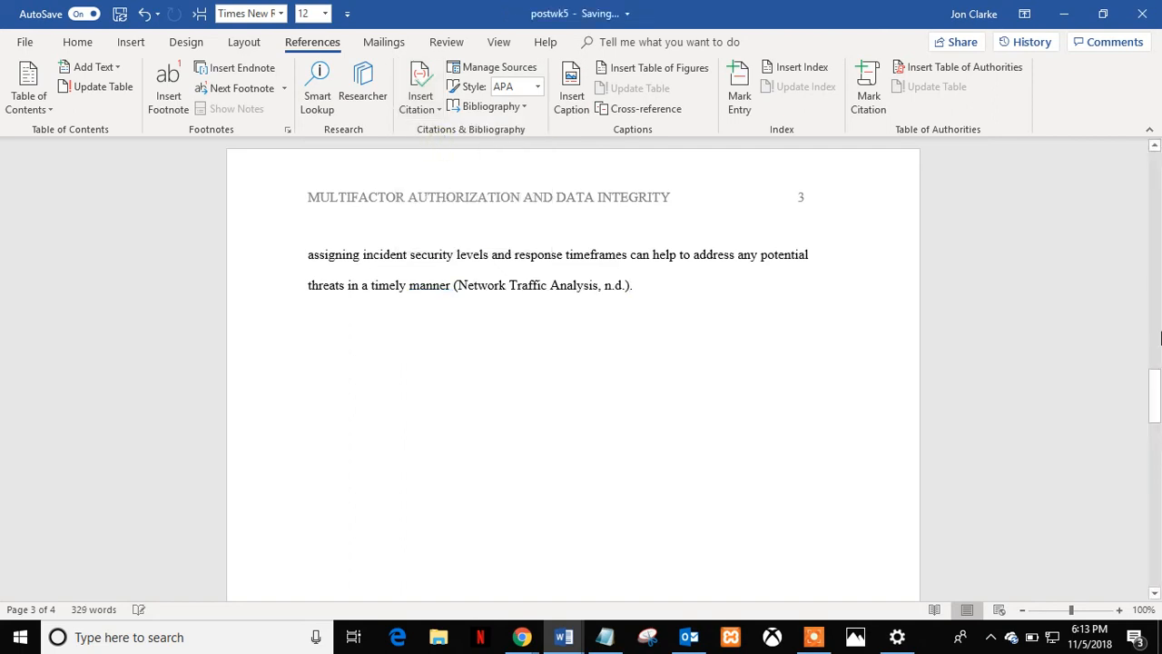
Update the citations and bibliography, and set the line spacing of both reference entries to 2.0.
drag(1157, 417, 1155, 538)
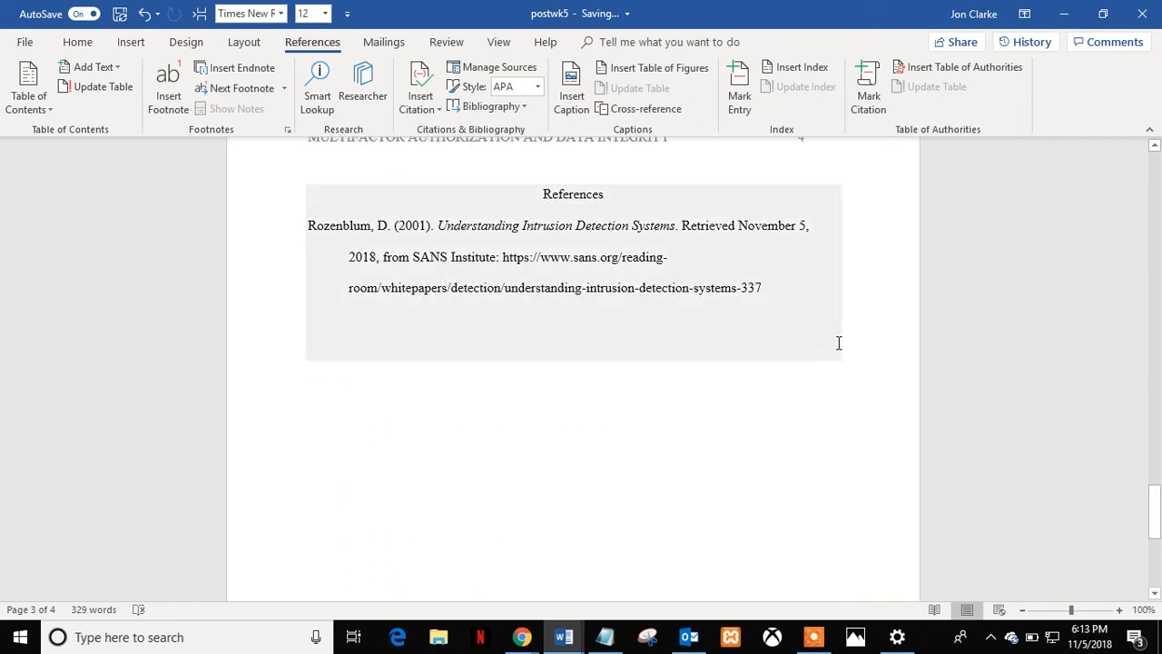
click(571, 197)
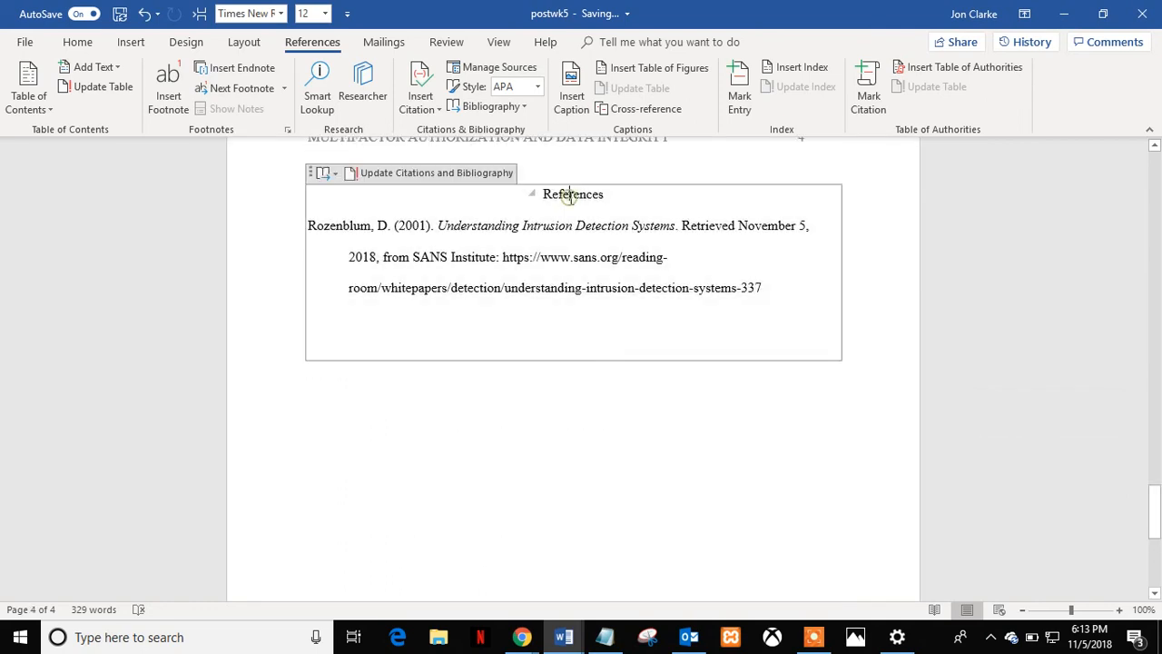
click(486, 172)
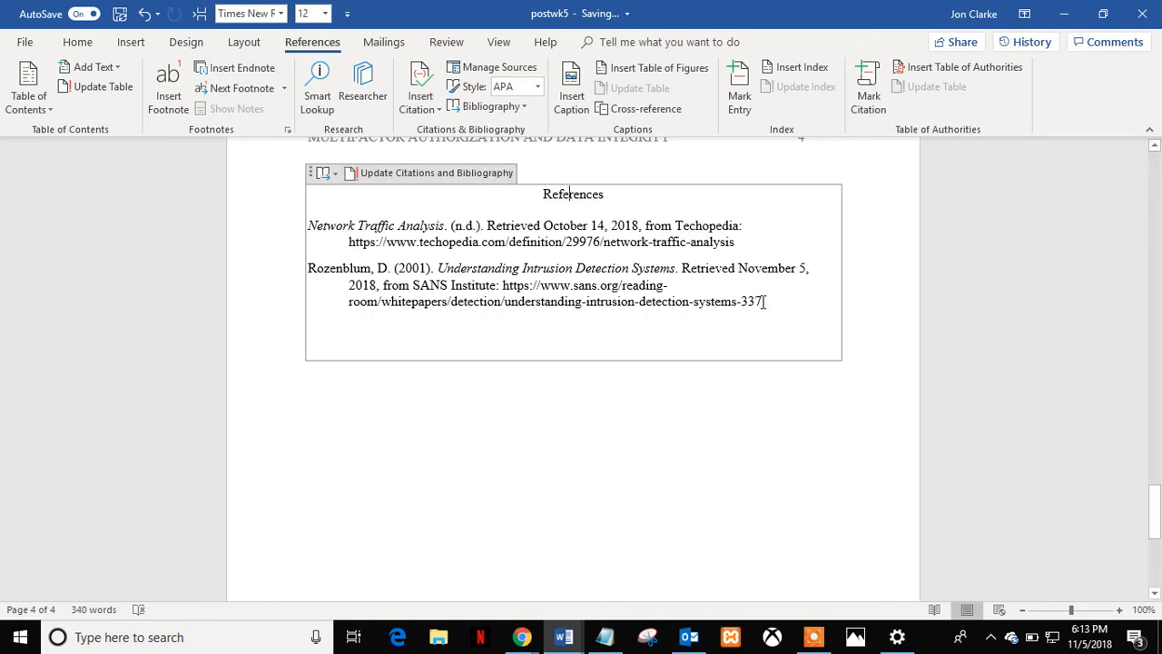
drag(765, 301, 355, 208)
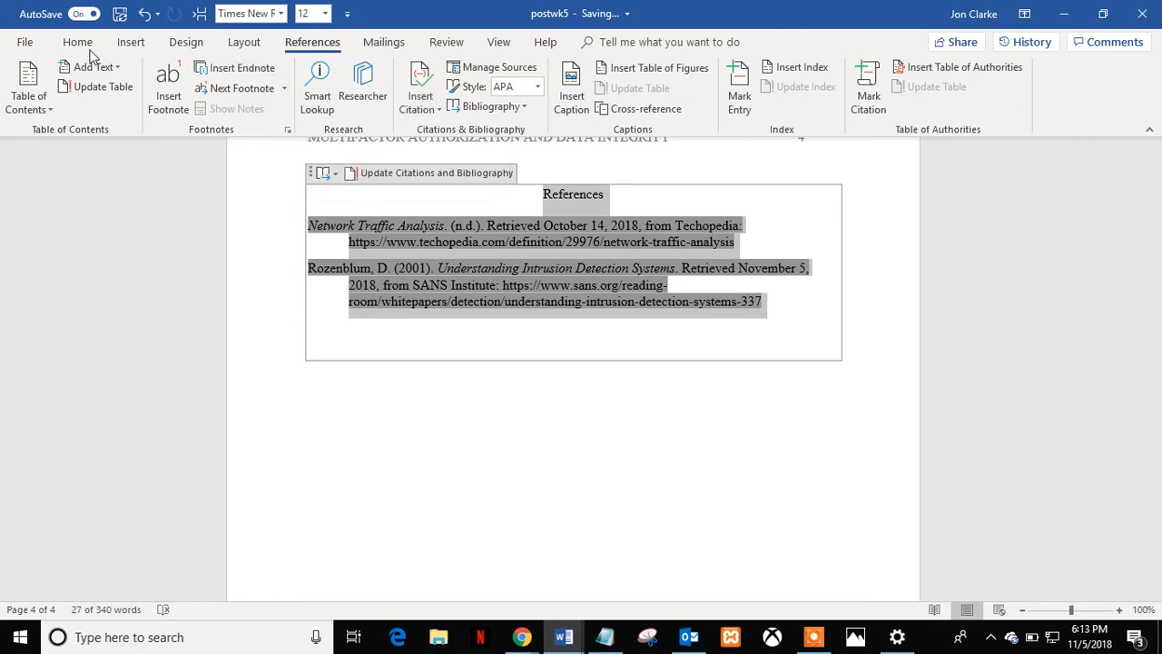
click(80, 43)
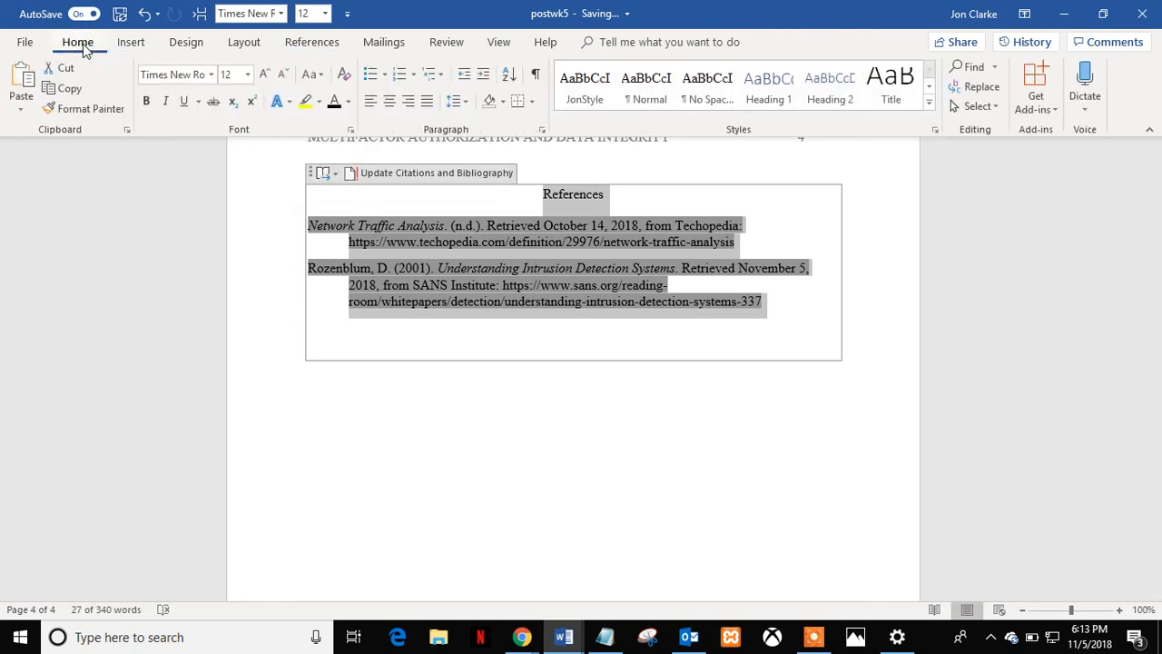
click(458, 106)
click(475, 195)
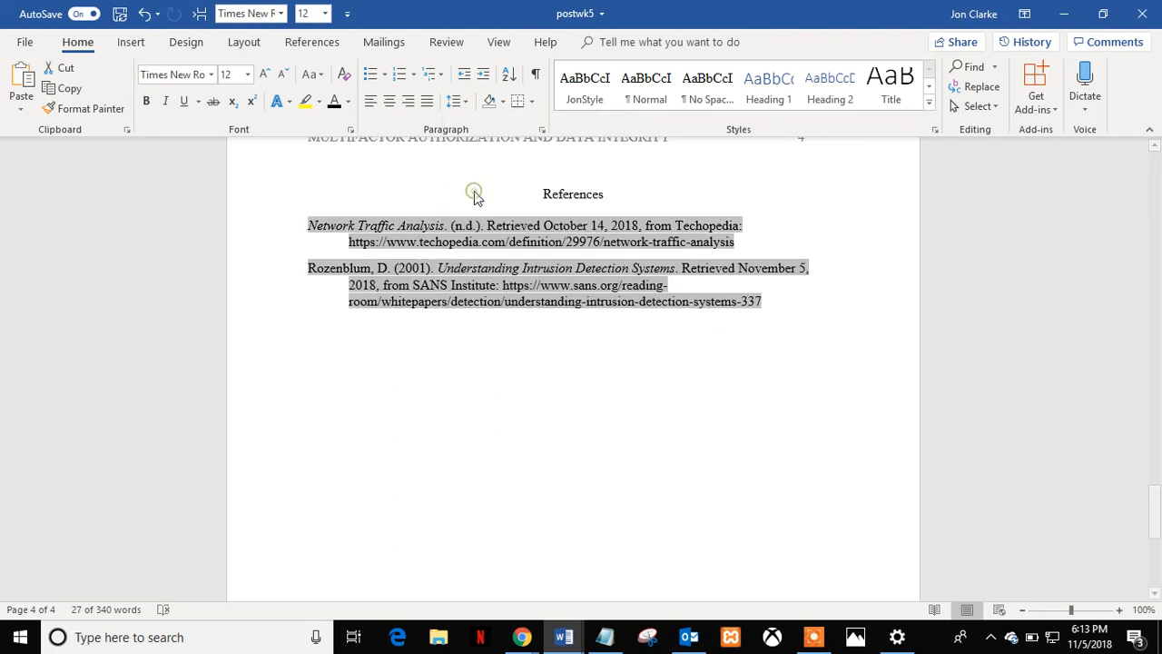
click(778, 467)
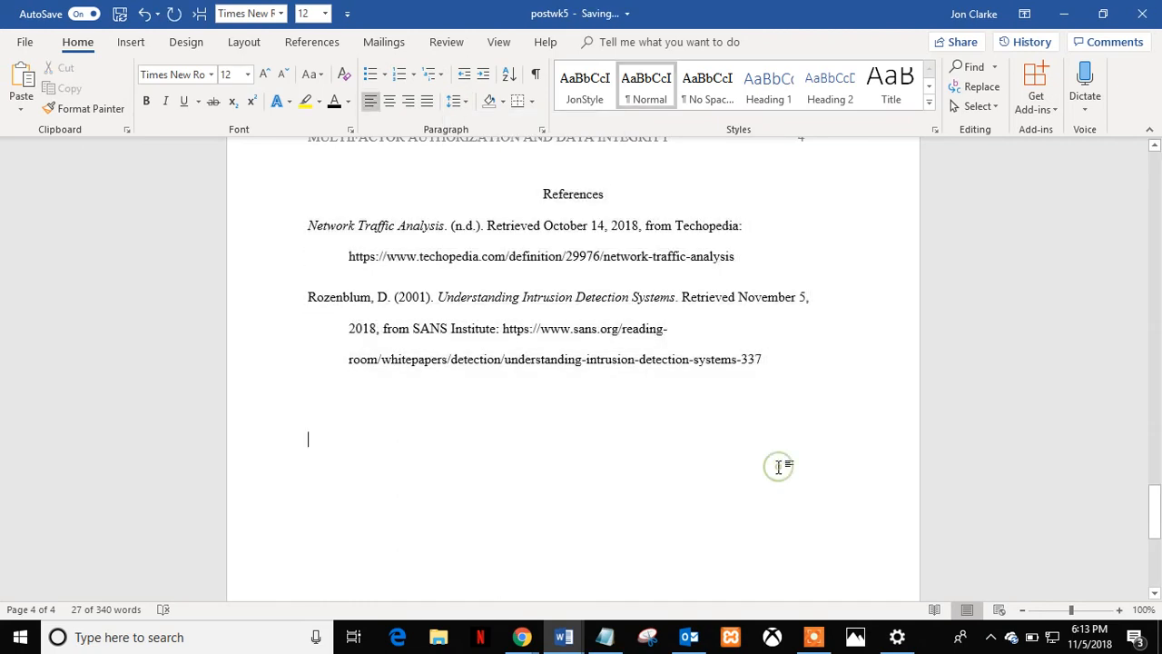
Review the list of available citation styles without changing the current one.
drag(1154, 508, 1134, 173)
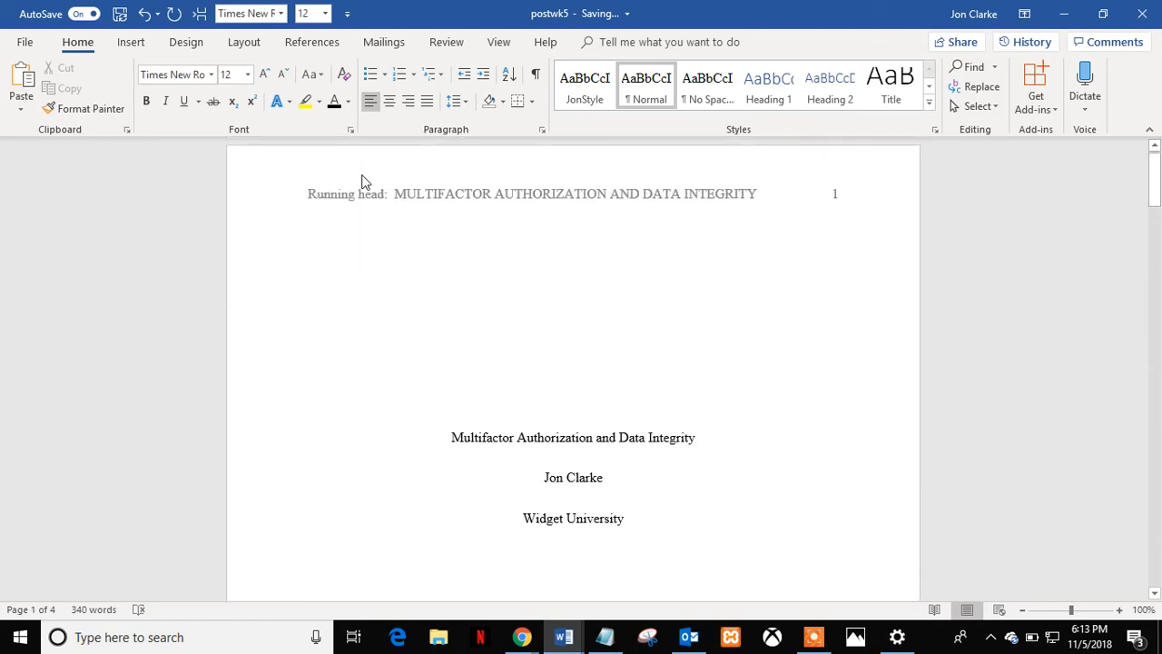
click(315, 45)
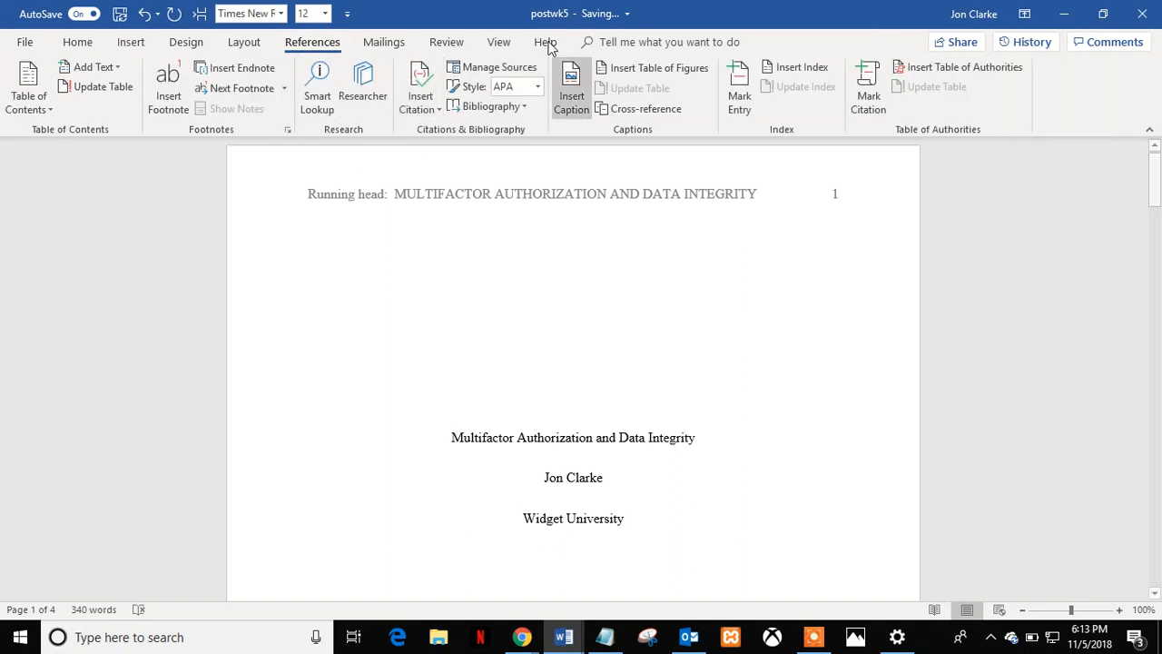
click(536, 88)
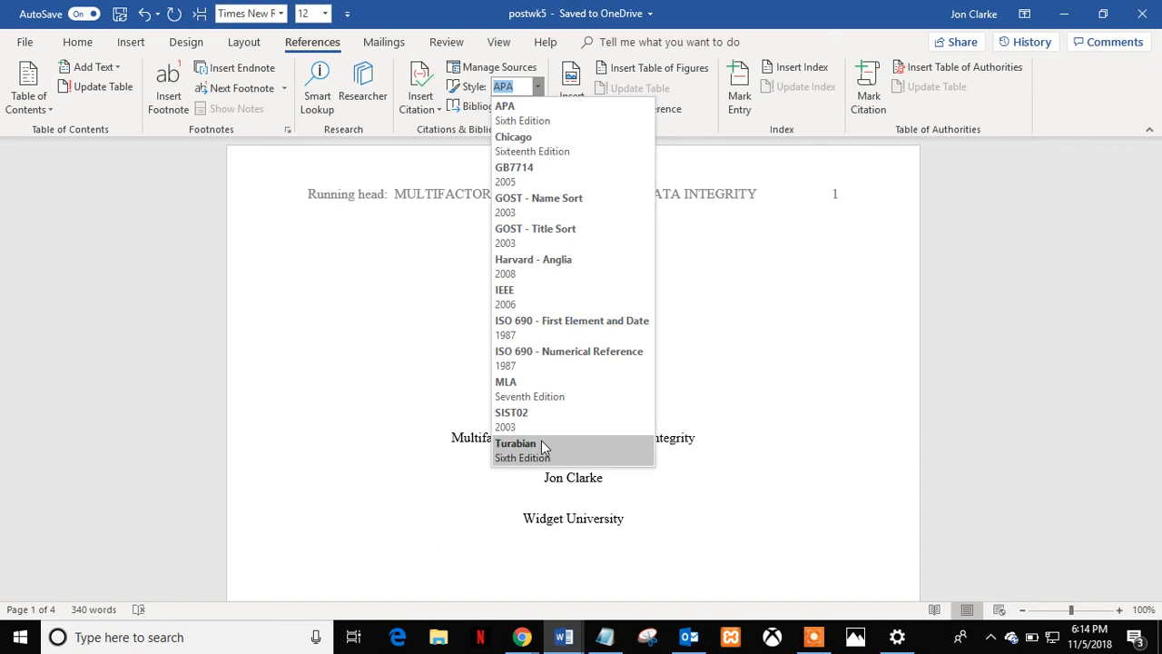
click(745, 533)
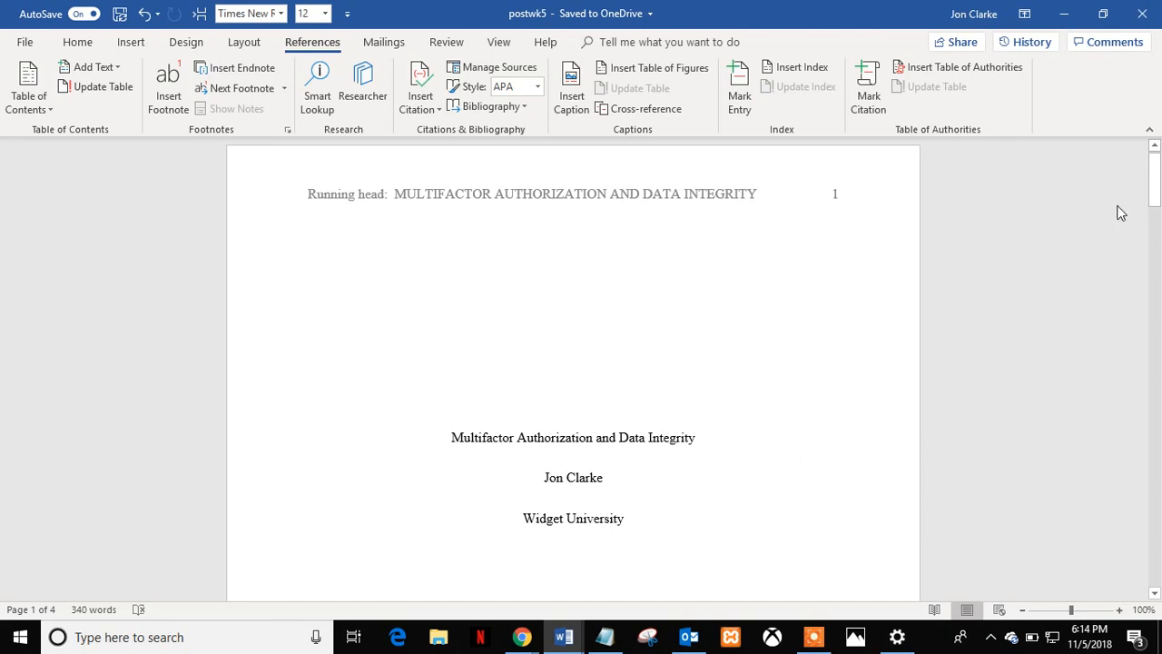
Insert a page break before the body title on page 2 and left-align the empty line on the new blank page.
drag(1158, 188, 1157, 284)
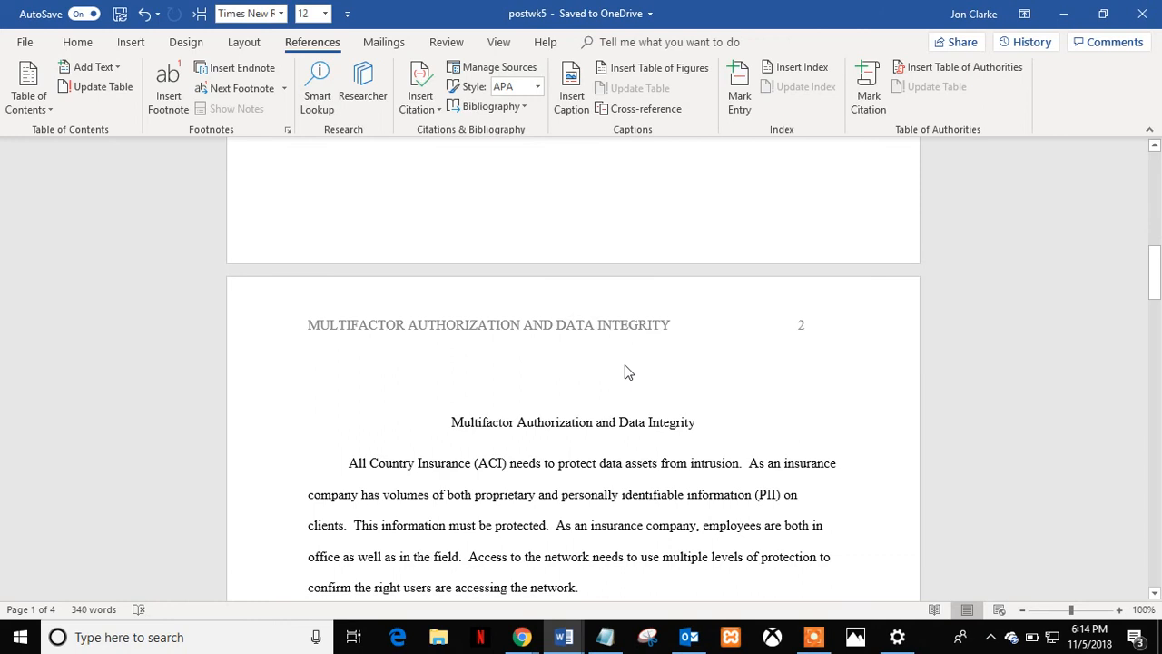
click(448, 420)
click(199, 13)
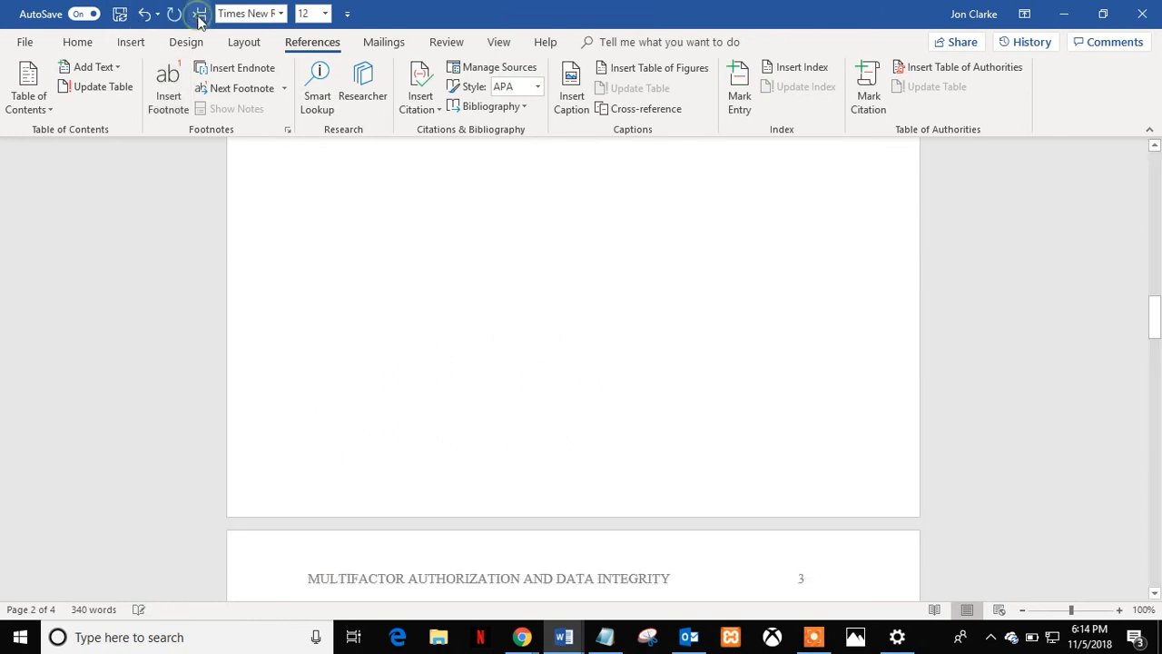
click(1156, 172)
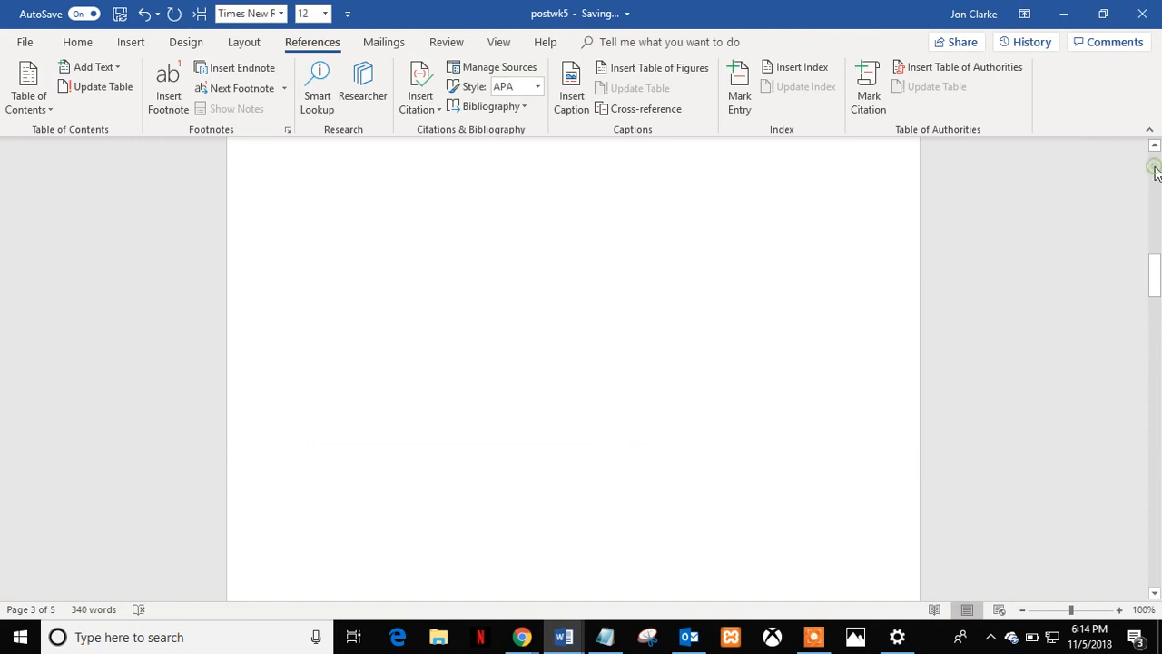
click(1156, 146)
click(1156, 146)
click(1156, 146)
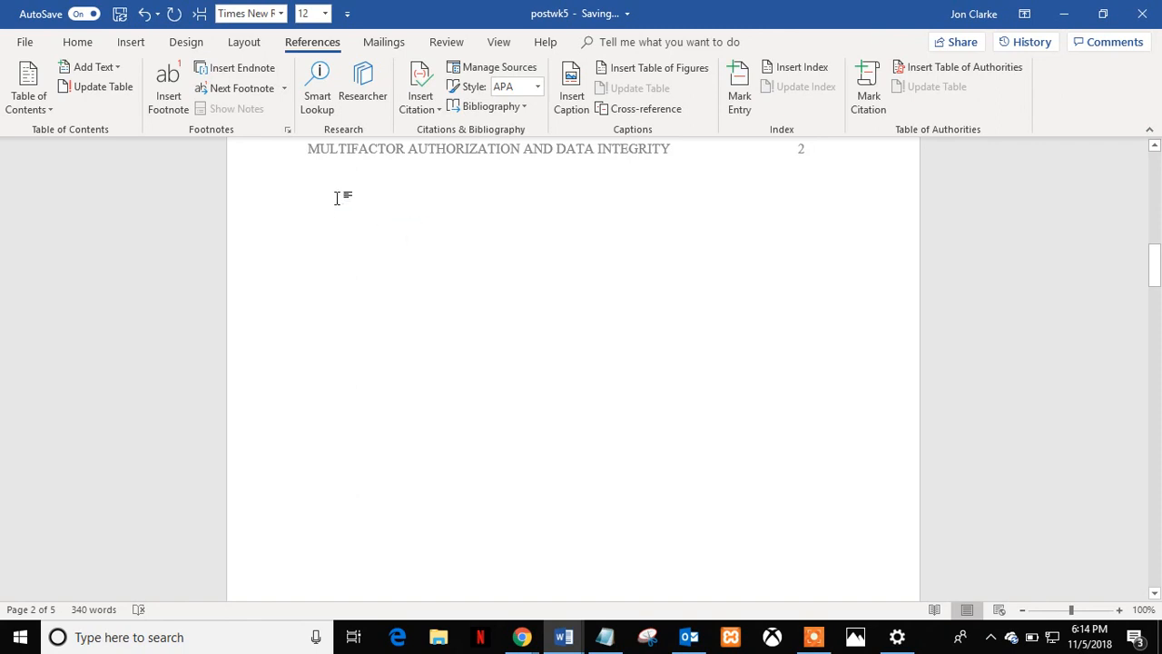
click(79, 43)
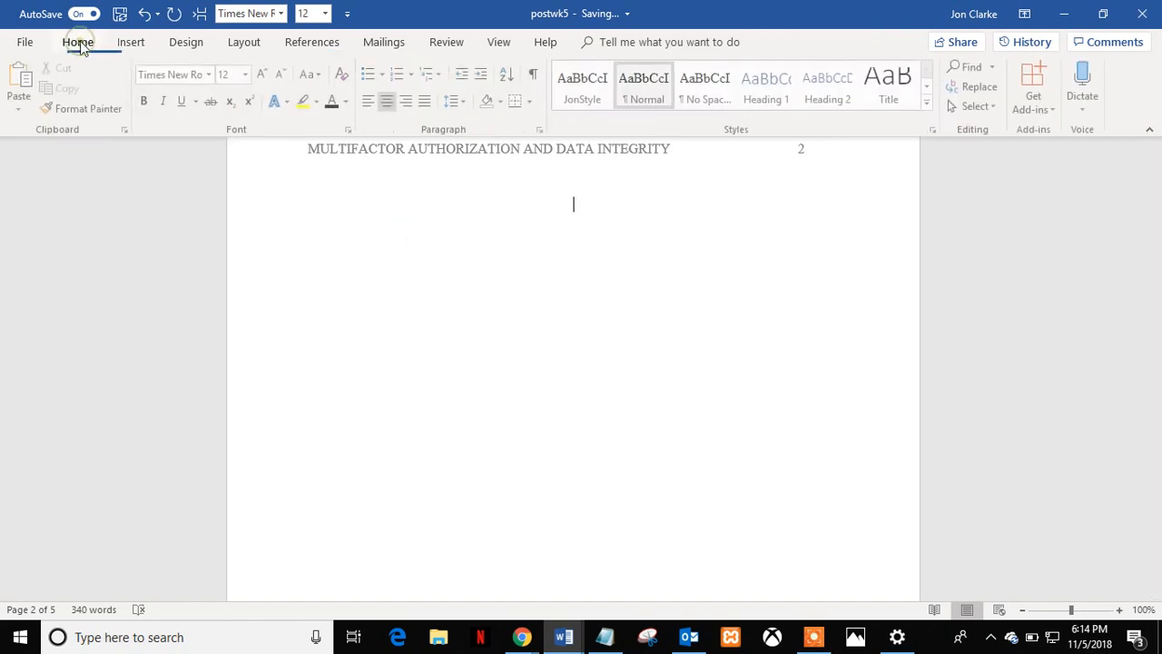
click(372, 101)
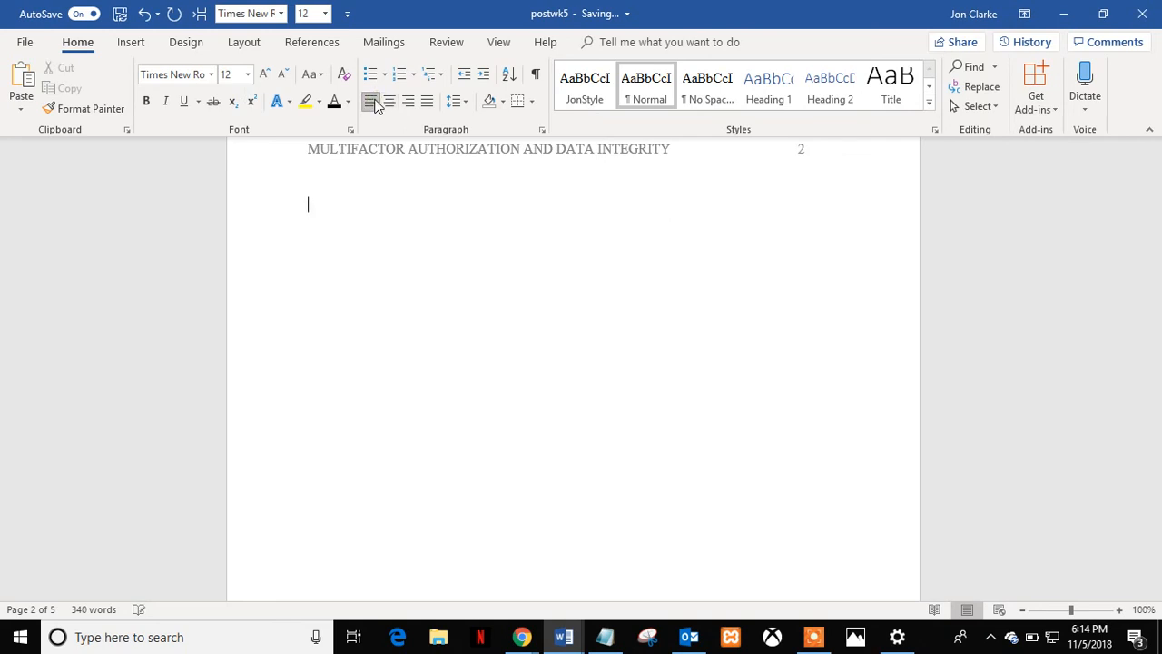
Insert an Automatic Table 1 table of contents on the blank page 2.
click(317, 43)
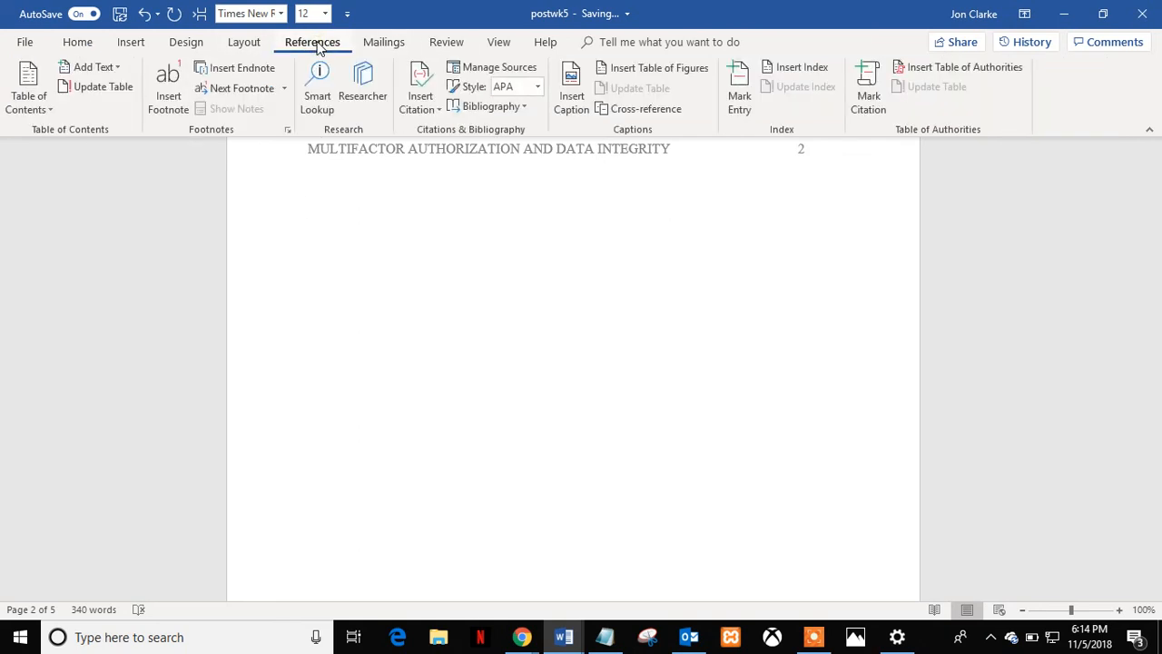
click(44, 101)
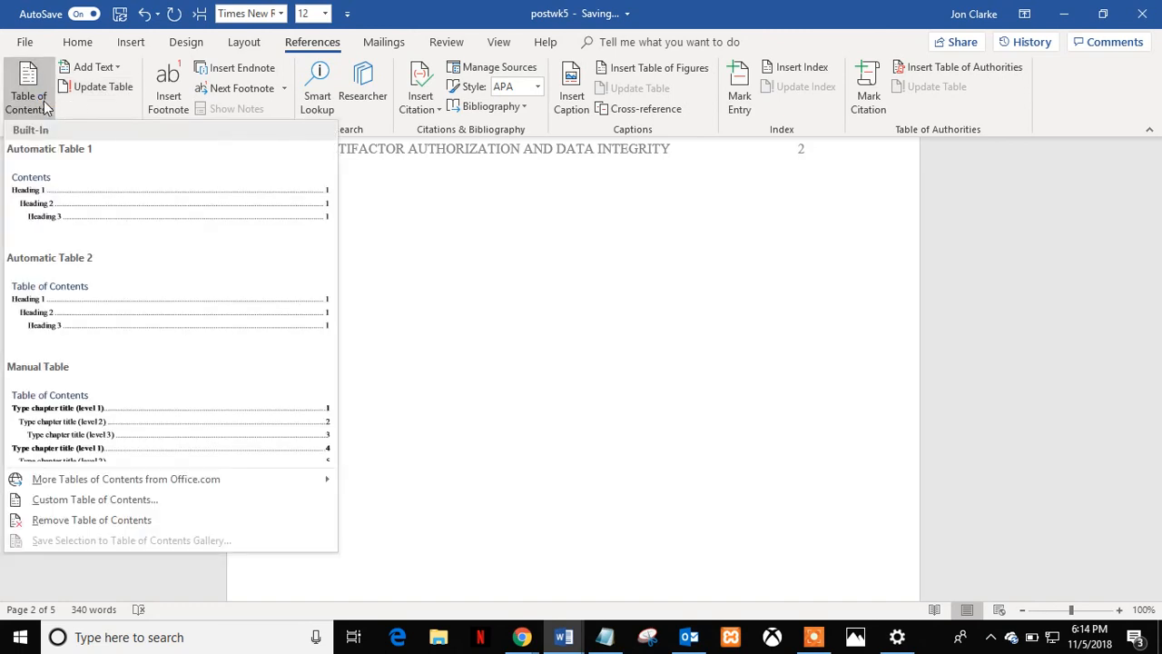
click(55, 167)
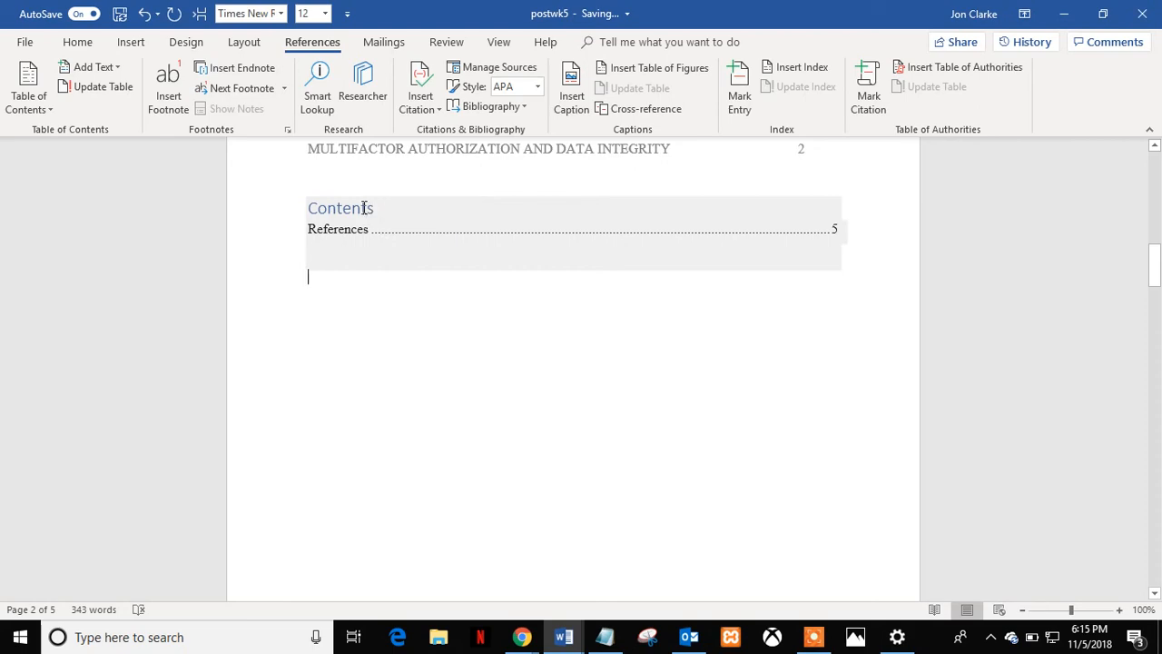
Apply the Heading 1 style to "All Country Insurance" and to "Primary access needs to require multi-factor authentication" in the body.
drag(1155, 245, 1156, 355)
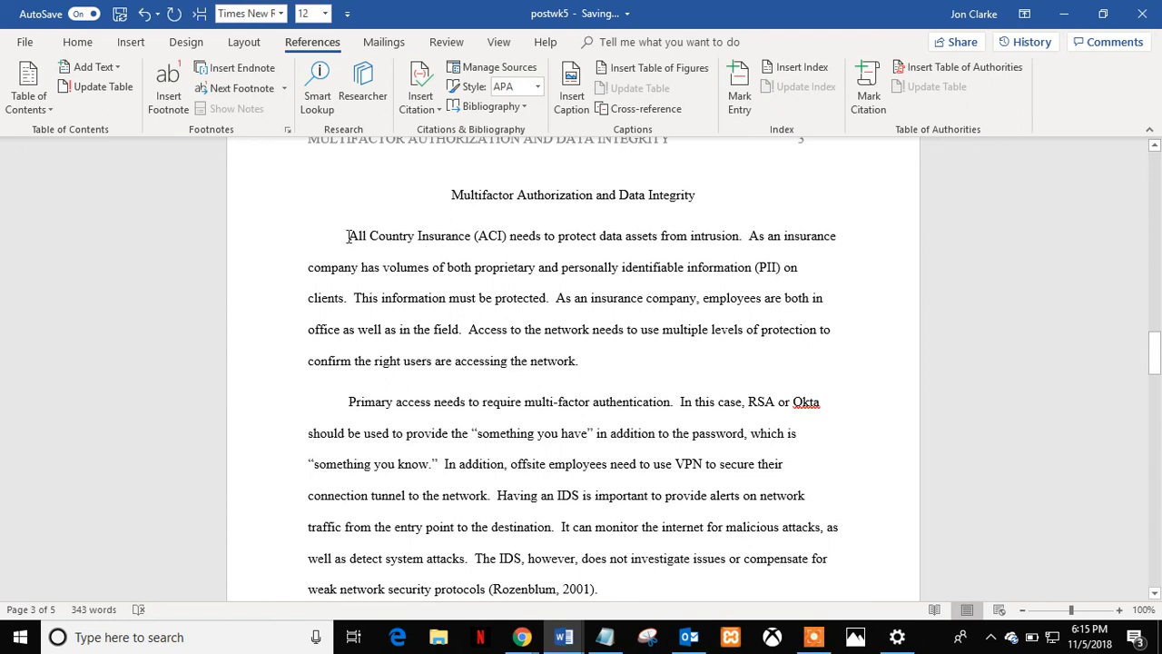
drag(348, 236, 437, 236)
click(86, 45)
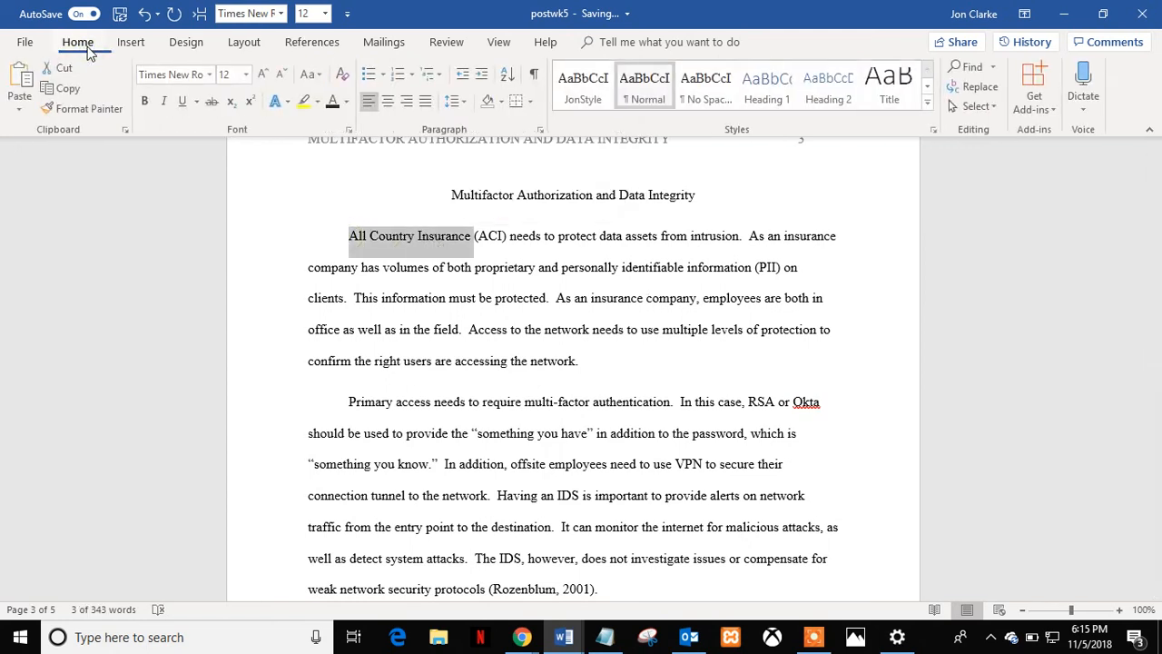
click(767, 84)
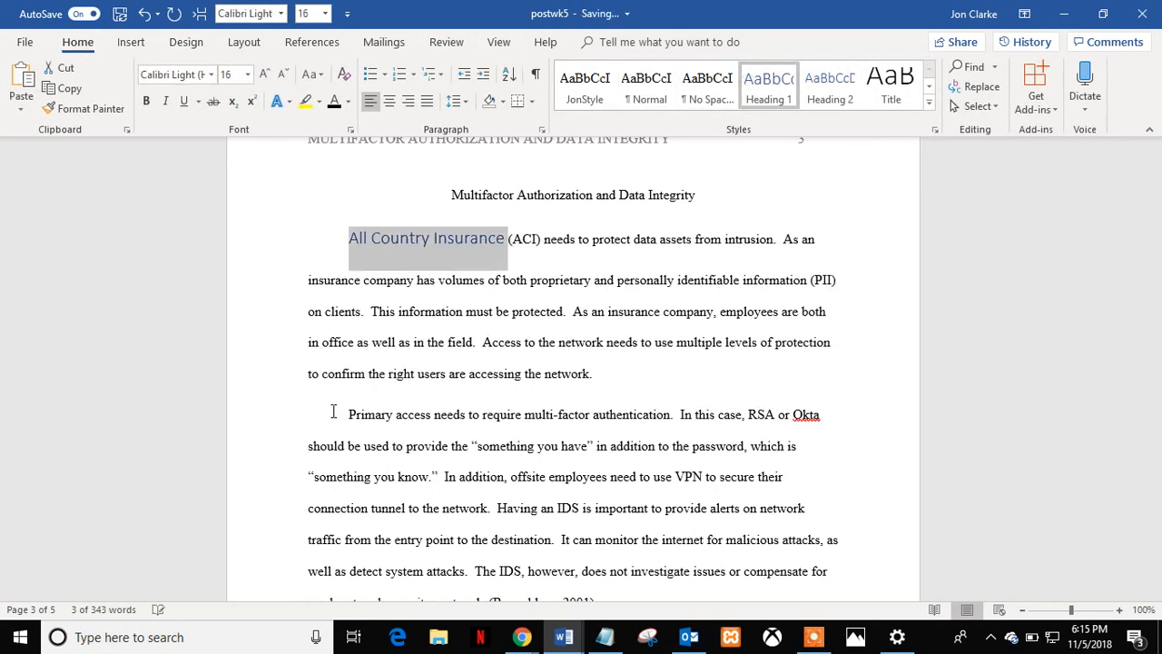
drag(348, 412, 641, 410)
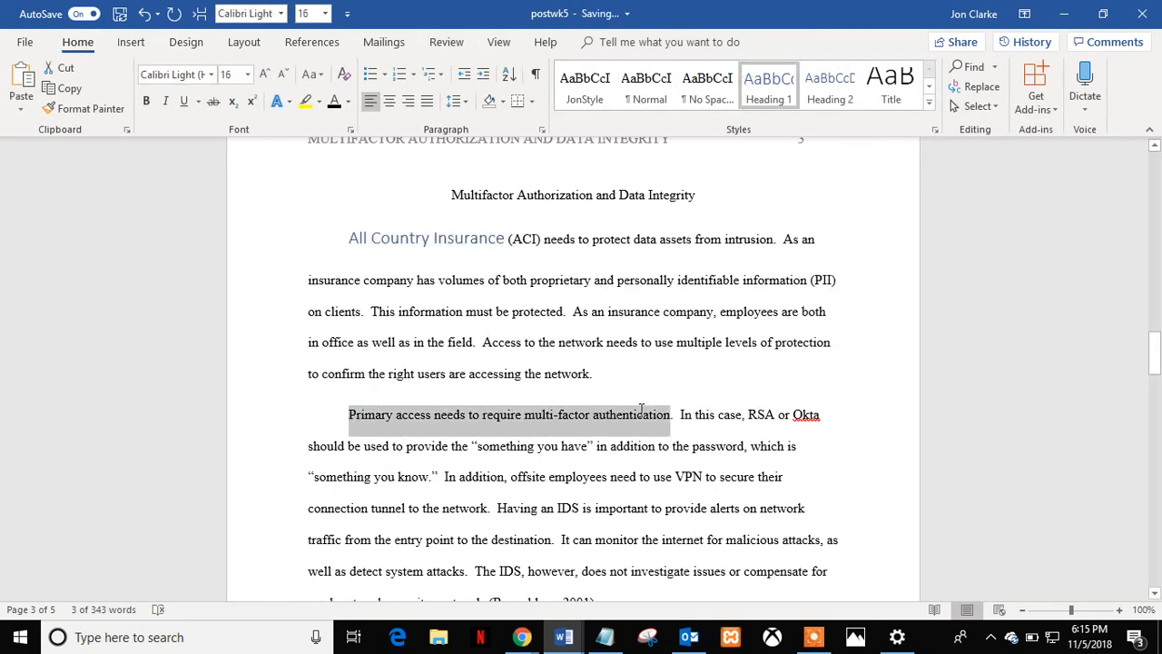
click(767, 84)
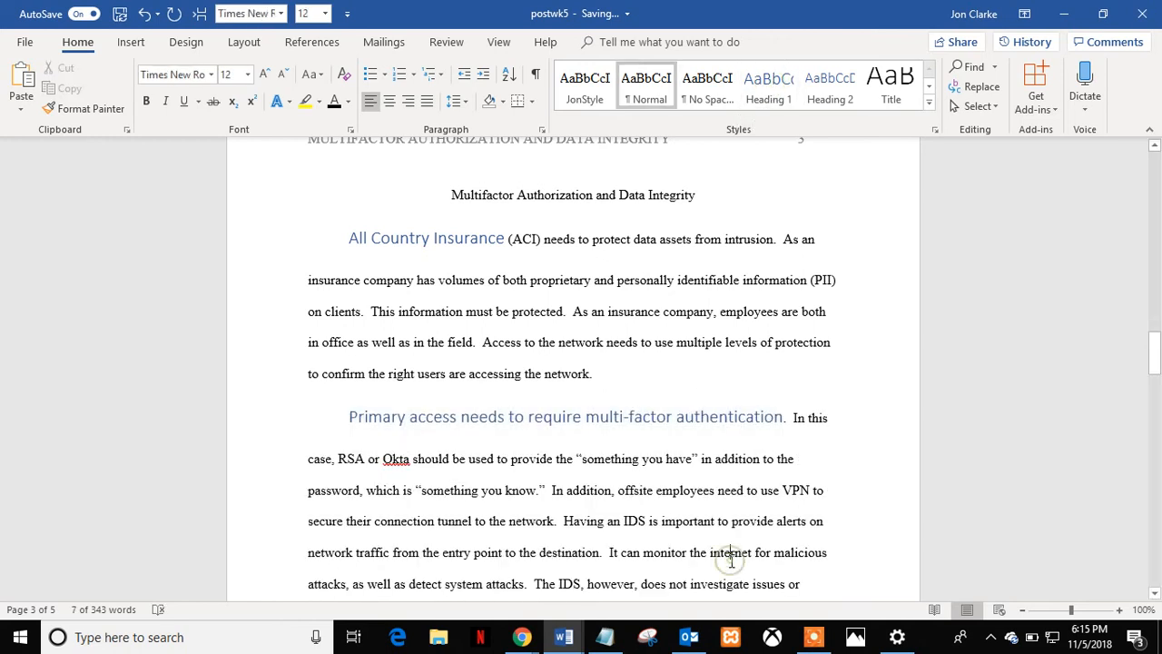
click(731, 556)
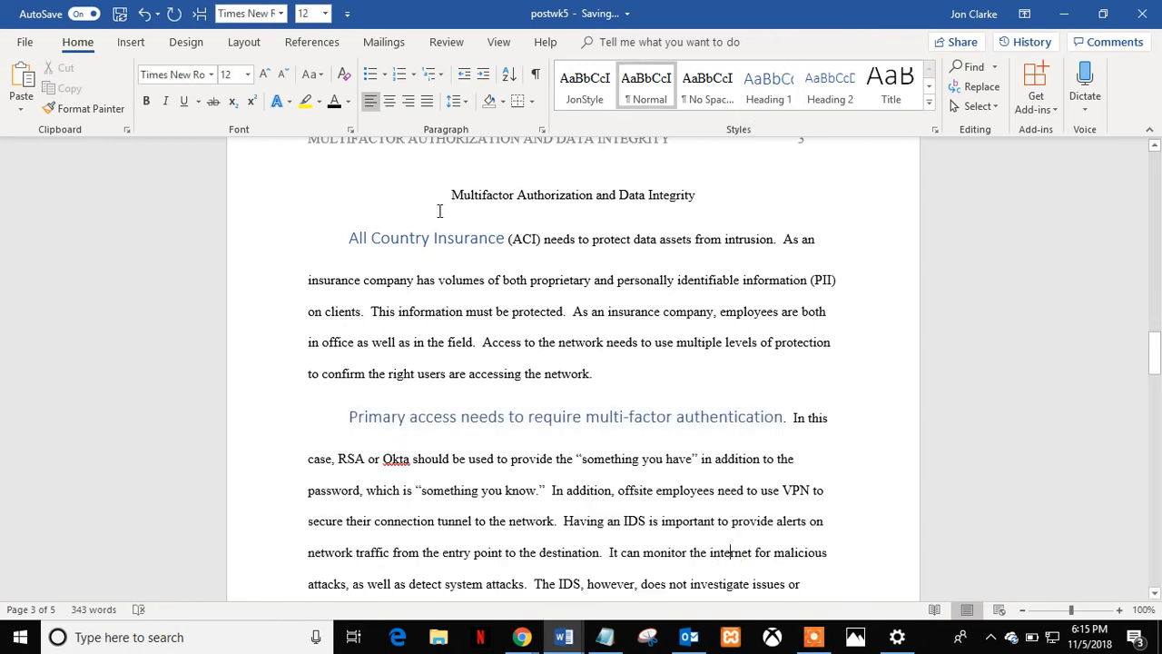
Update the entire table of contents on page 2.
click(1157, 179)
click(1157, 179)
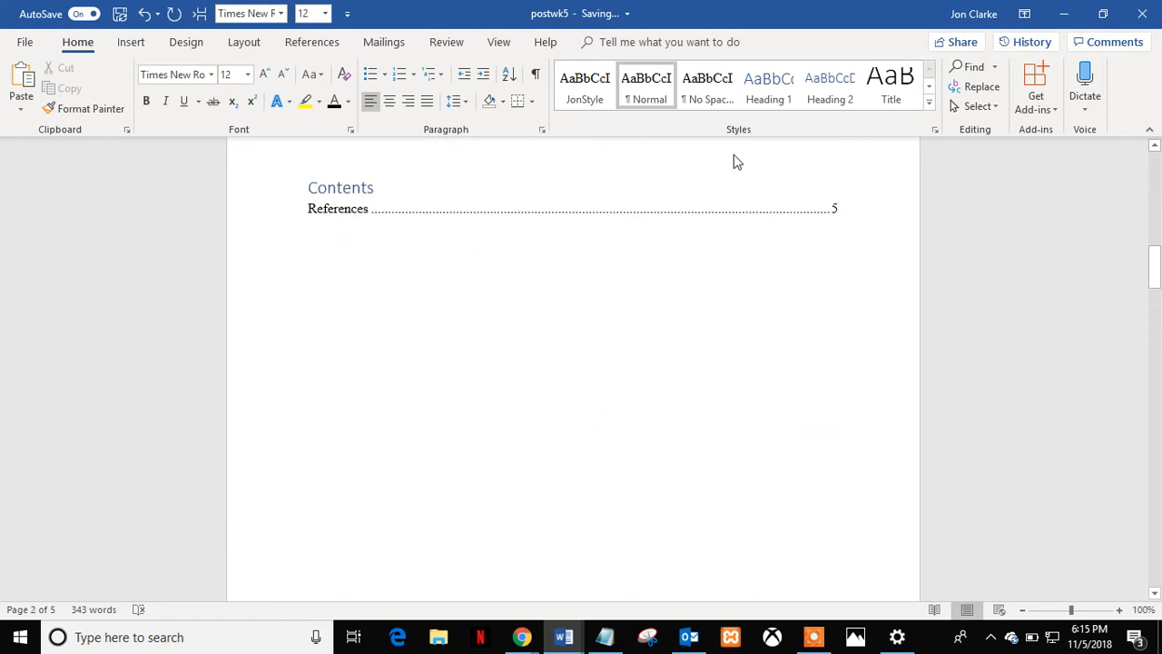
click(340, 208)
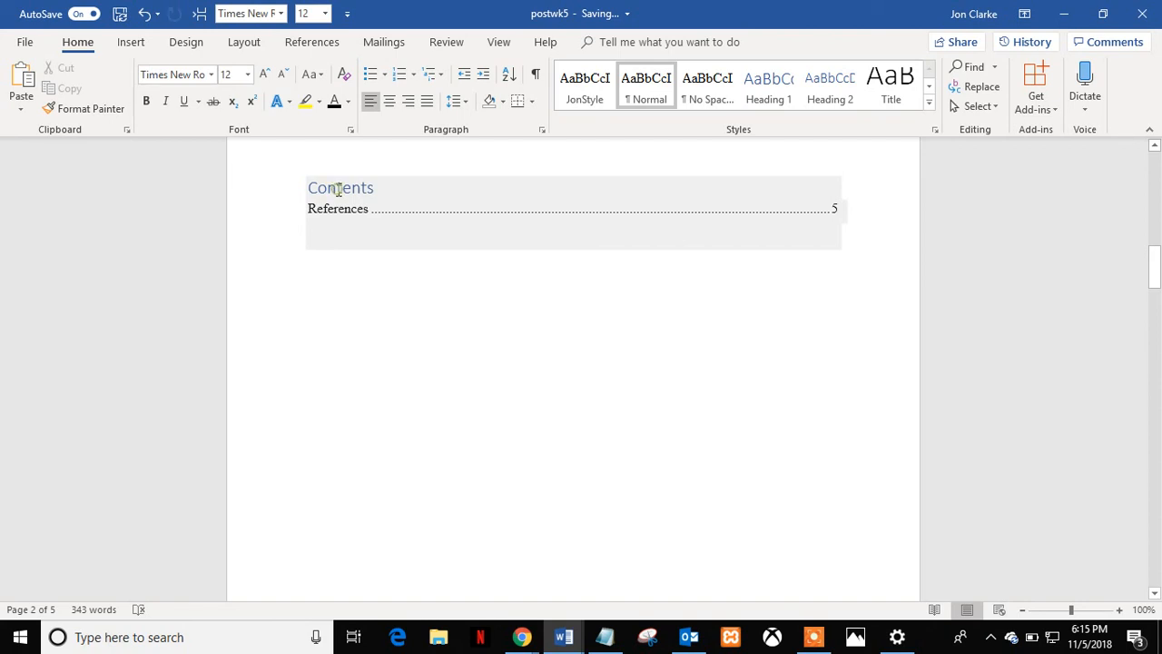
click(338, 189)
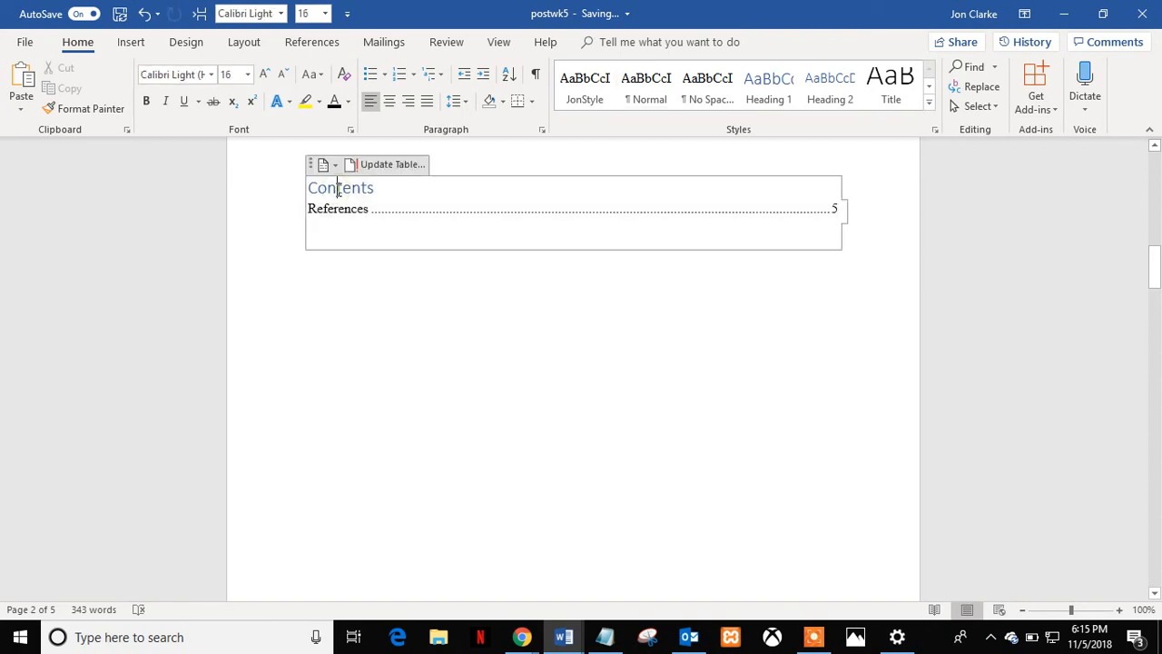
click(380, 168)
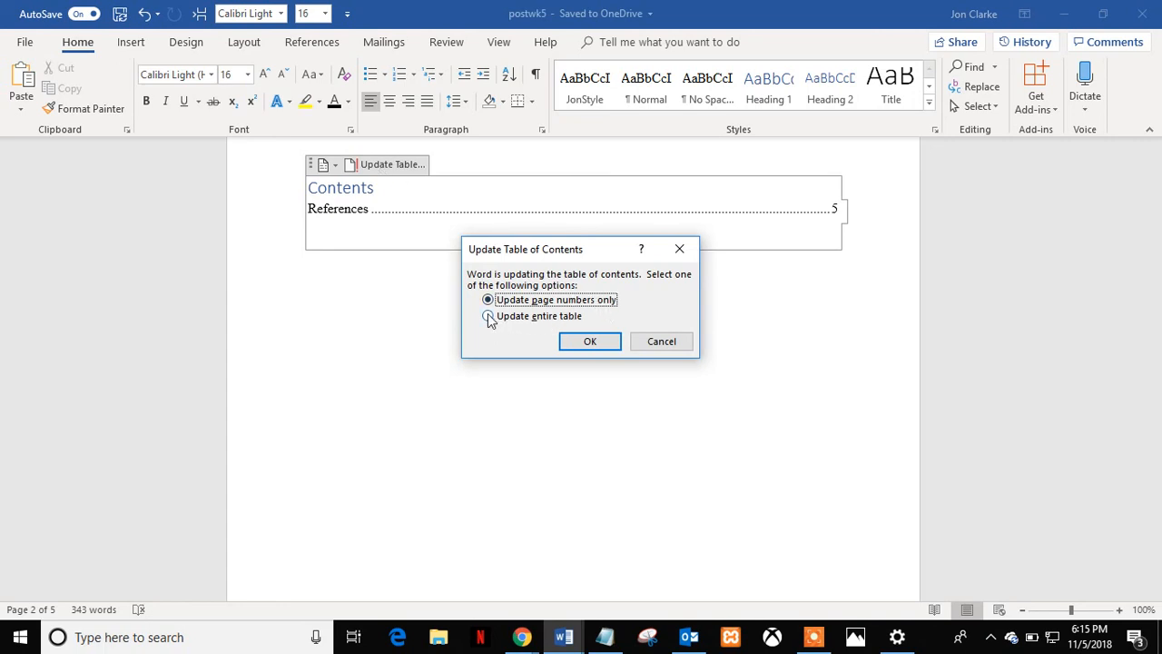
click(488, 317)
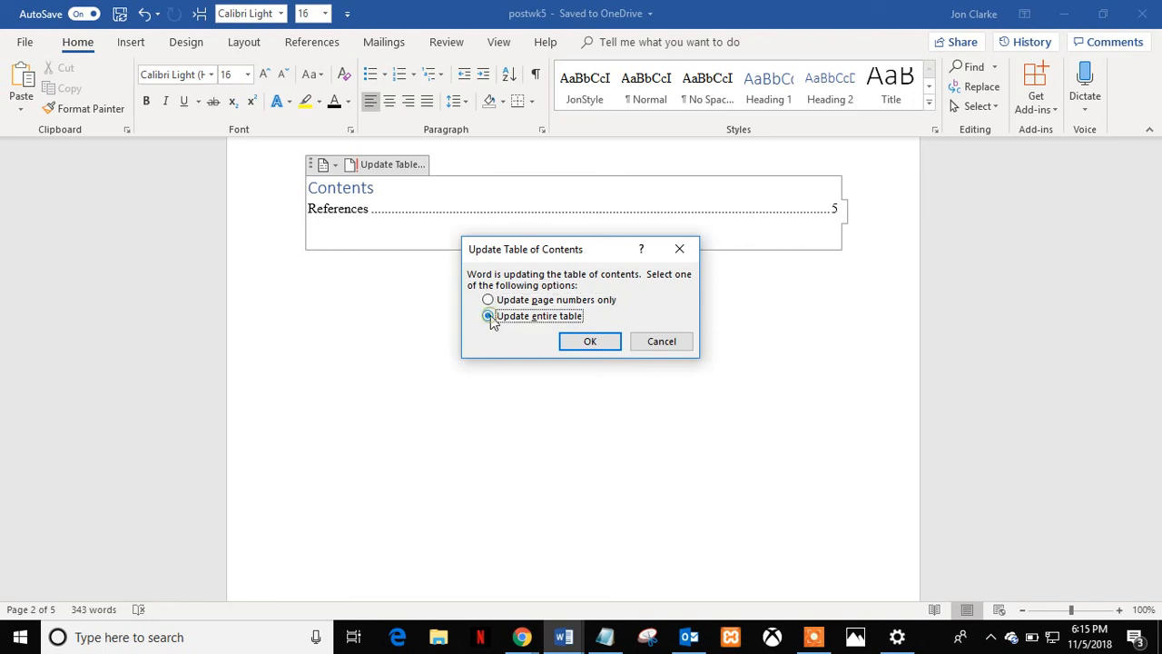
click(588, 342)
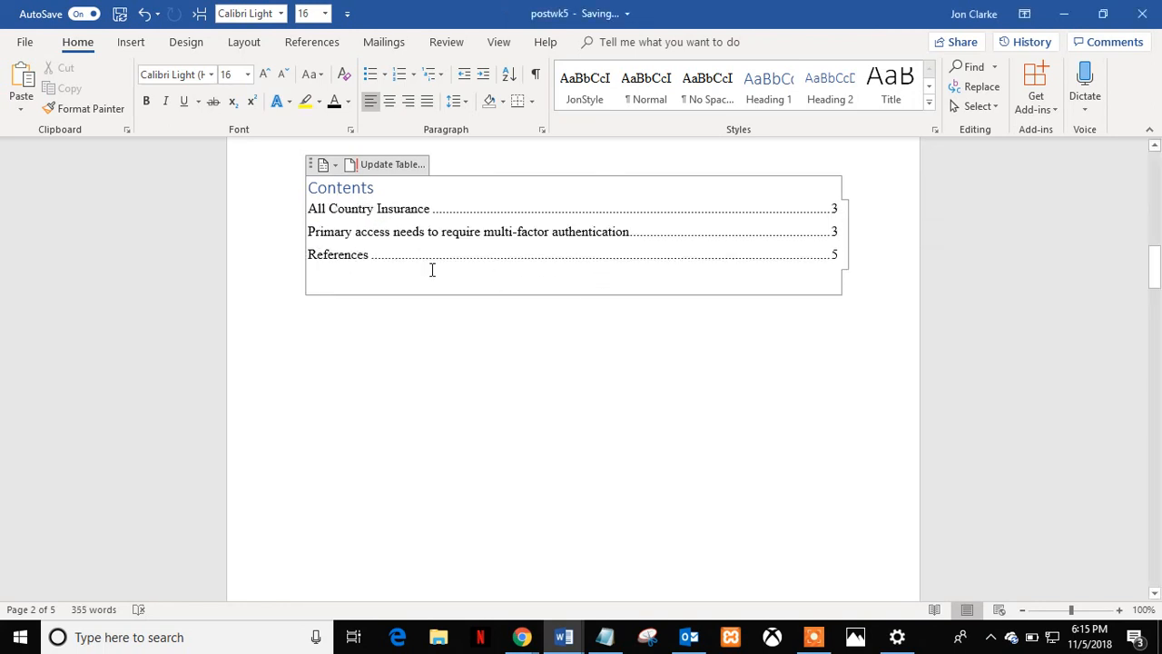
click(458, 323)
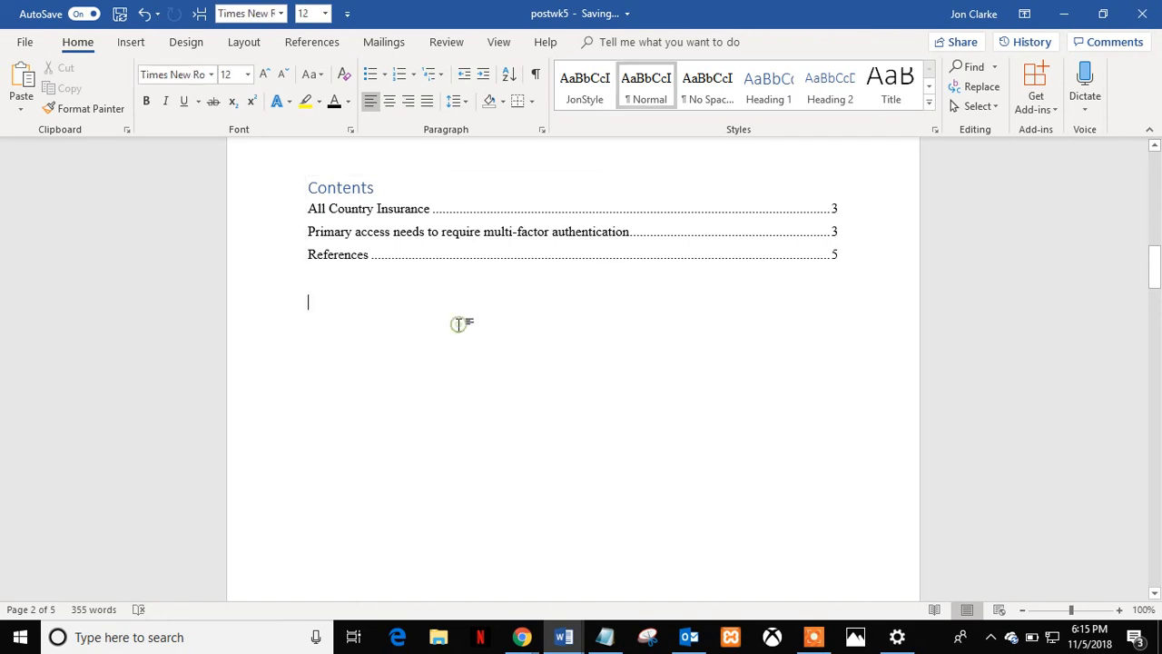
click(340, 235)
double_click(338, 234)
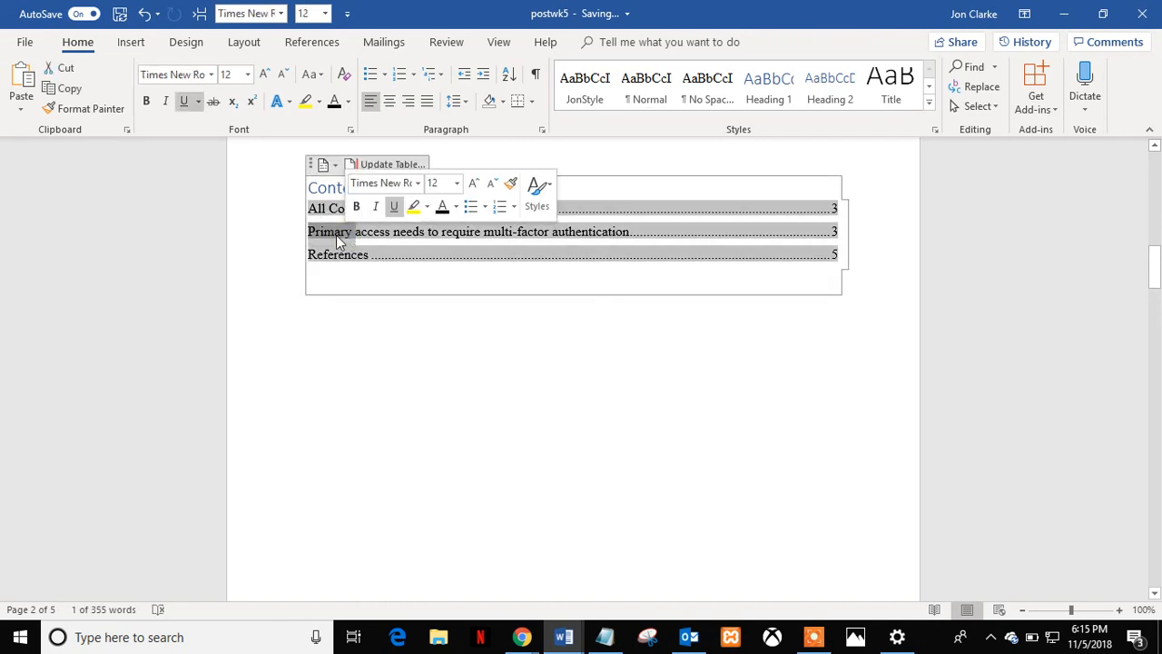
click(360, 331)
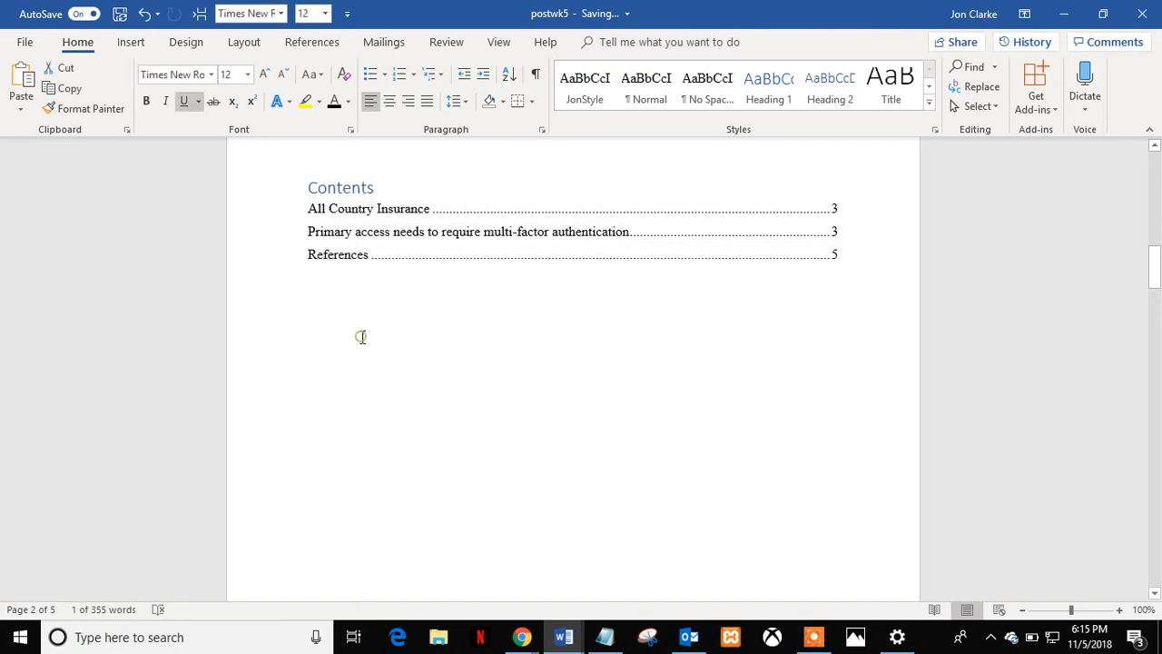
Follow the table of contents entry "Primary access needs to require multi-factor authentication" to its heading on page 3.
triple_click(338, 233)
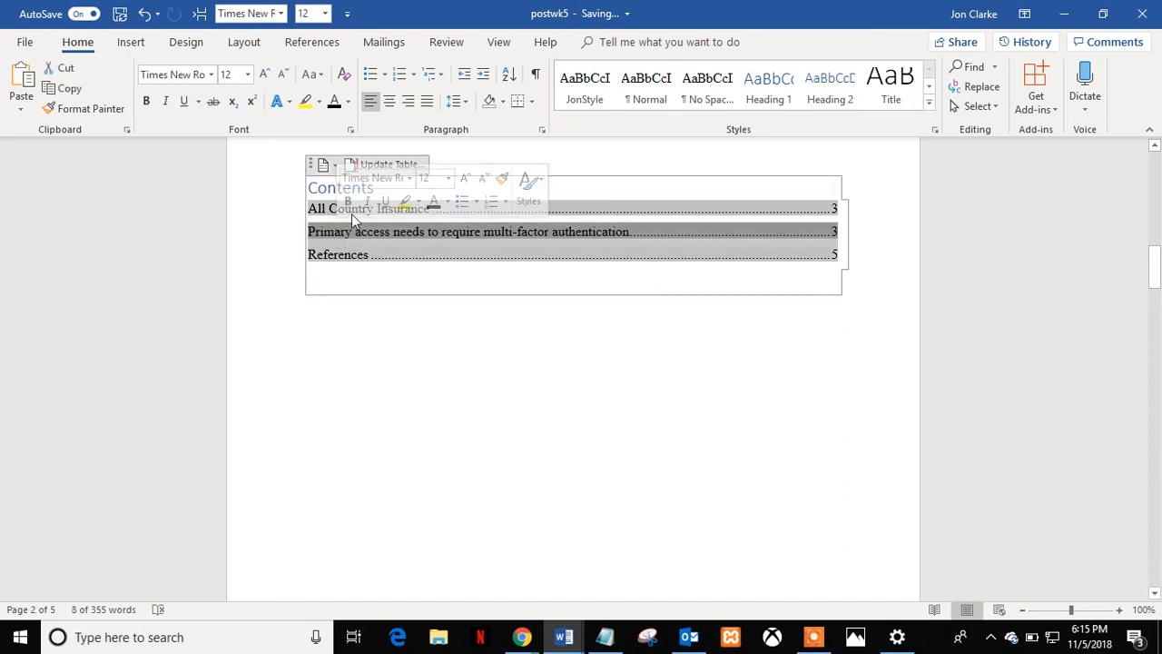
click(373, 232)
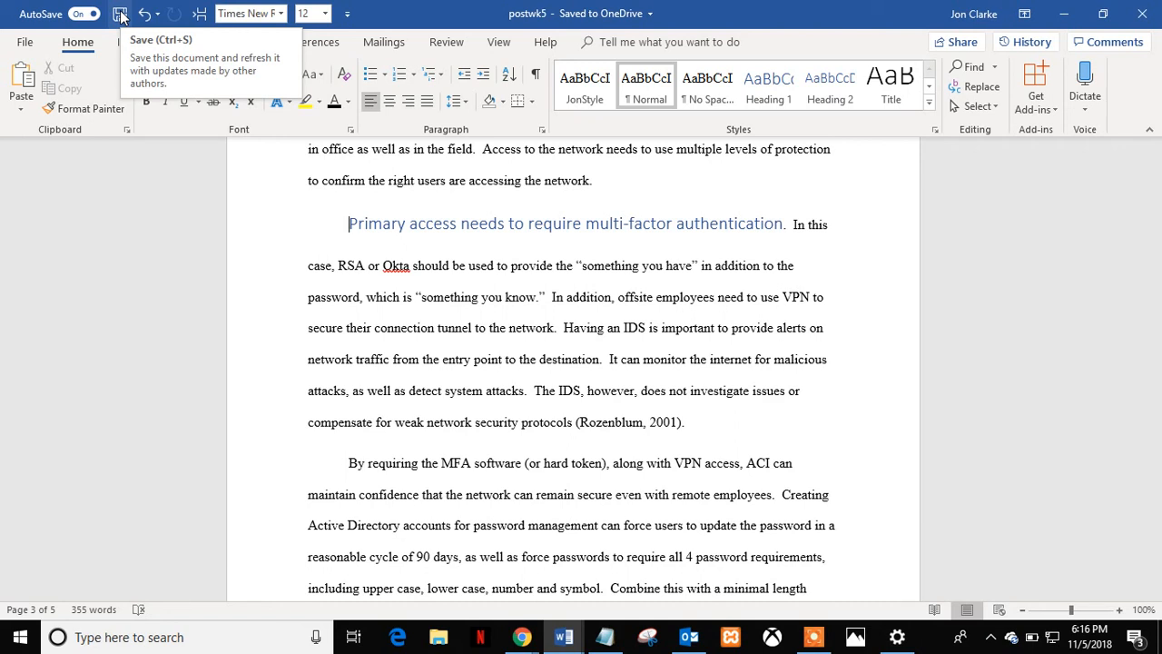
click(90, 245)
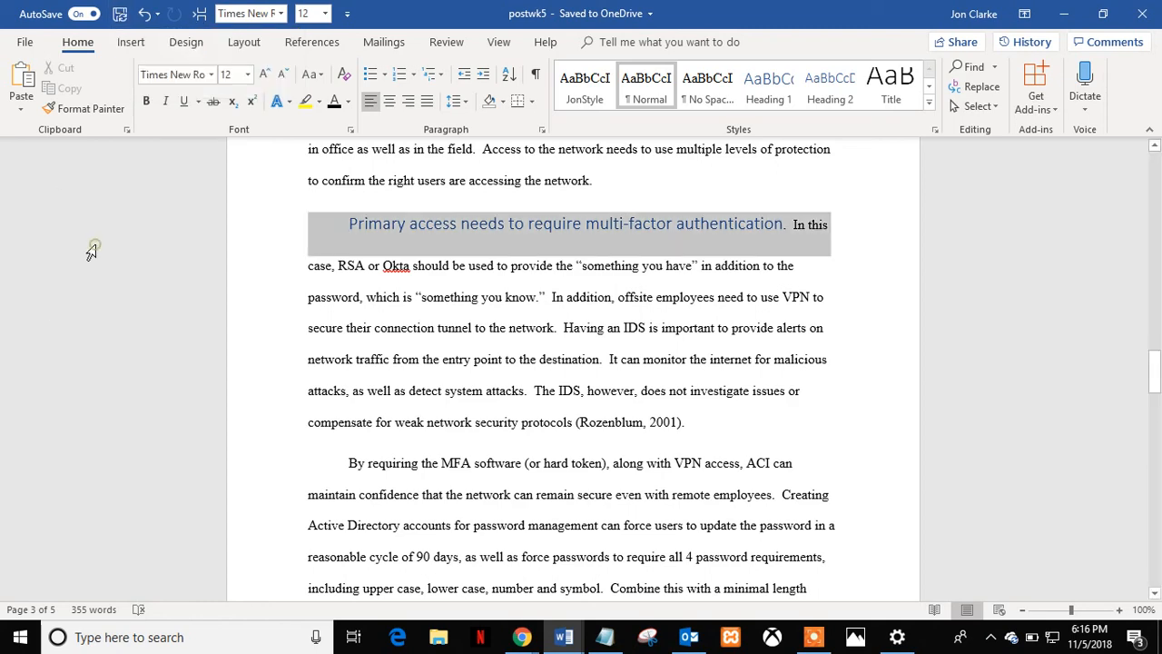
Set the AutoRecover save interval to 3 minutes in the program's save options.
click(26, 43)
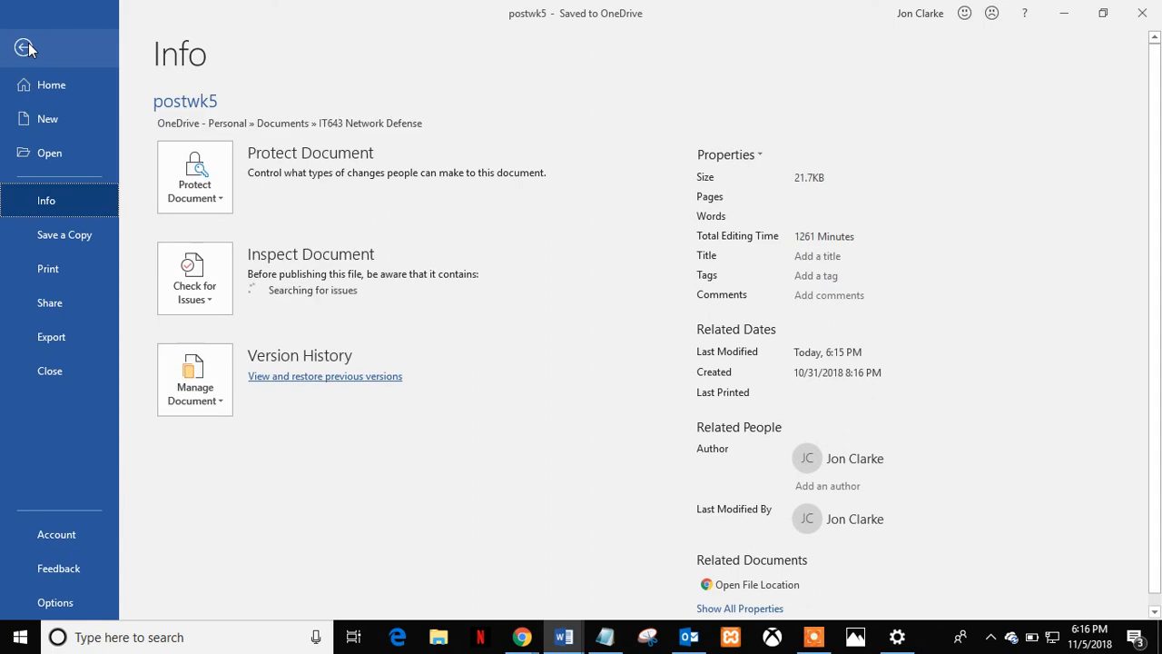
click(69, 596)
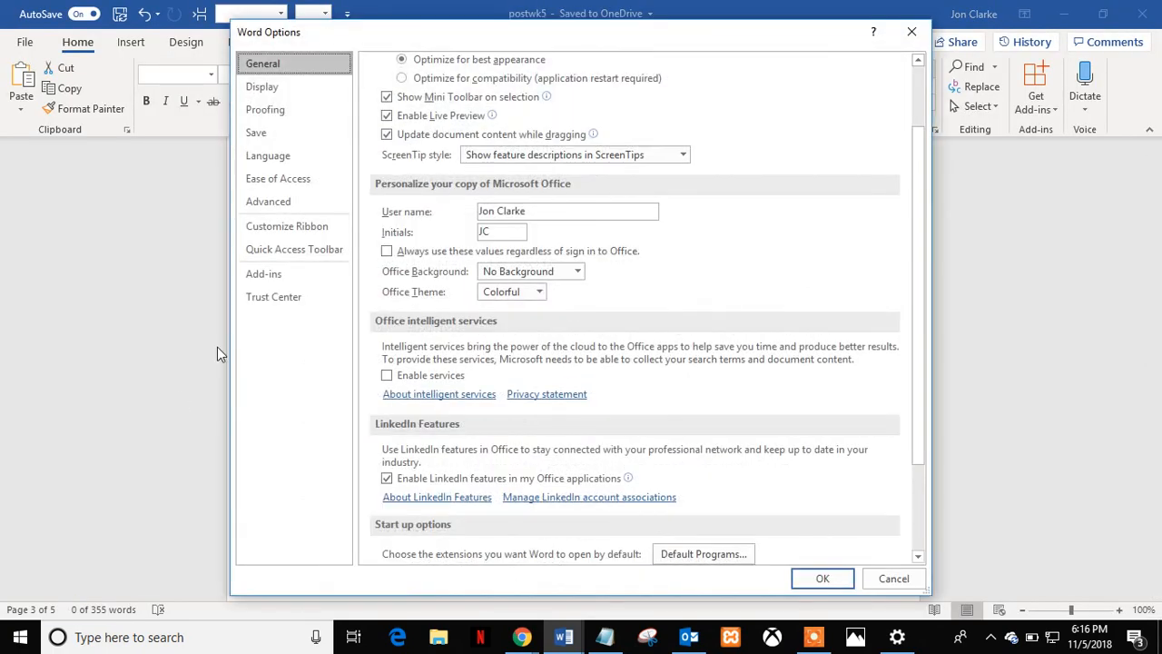
click(258, 133)
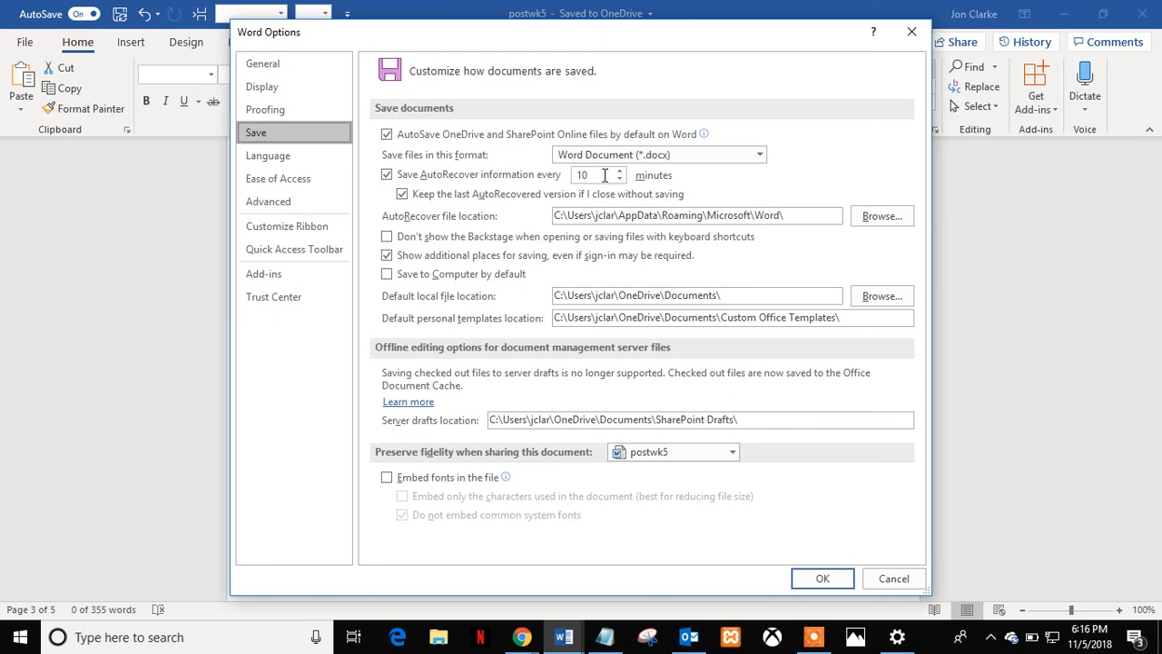
double_click(605, 175)
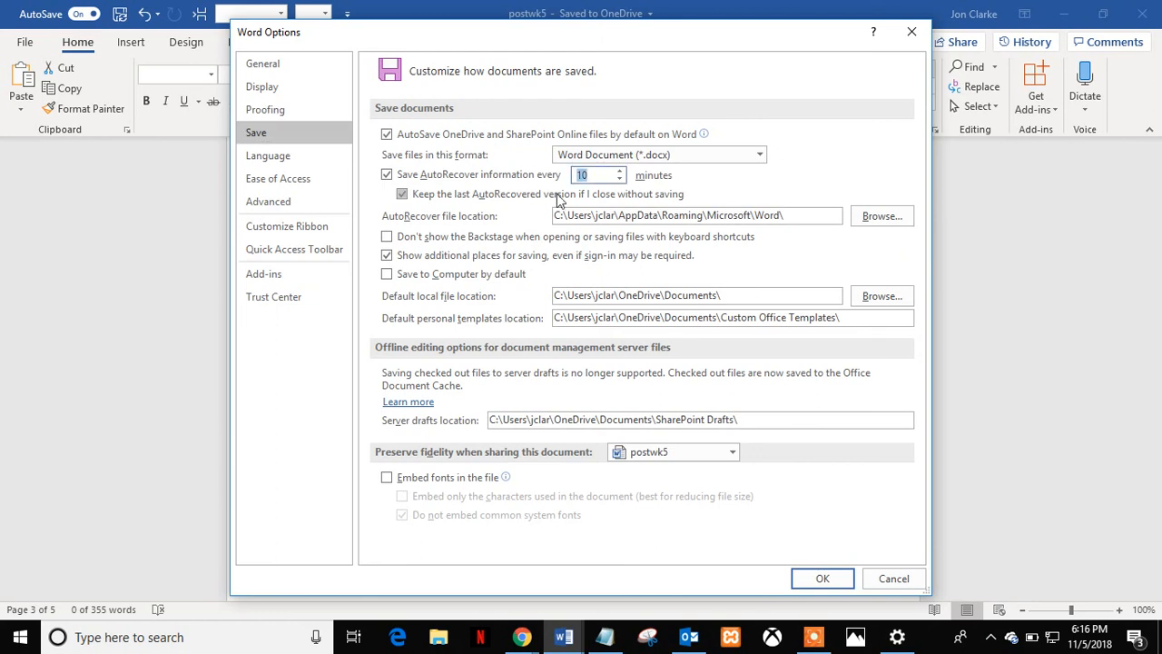
text(3)
click(822, 575)
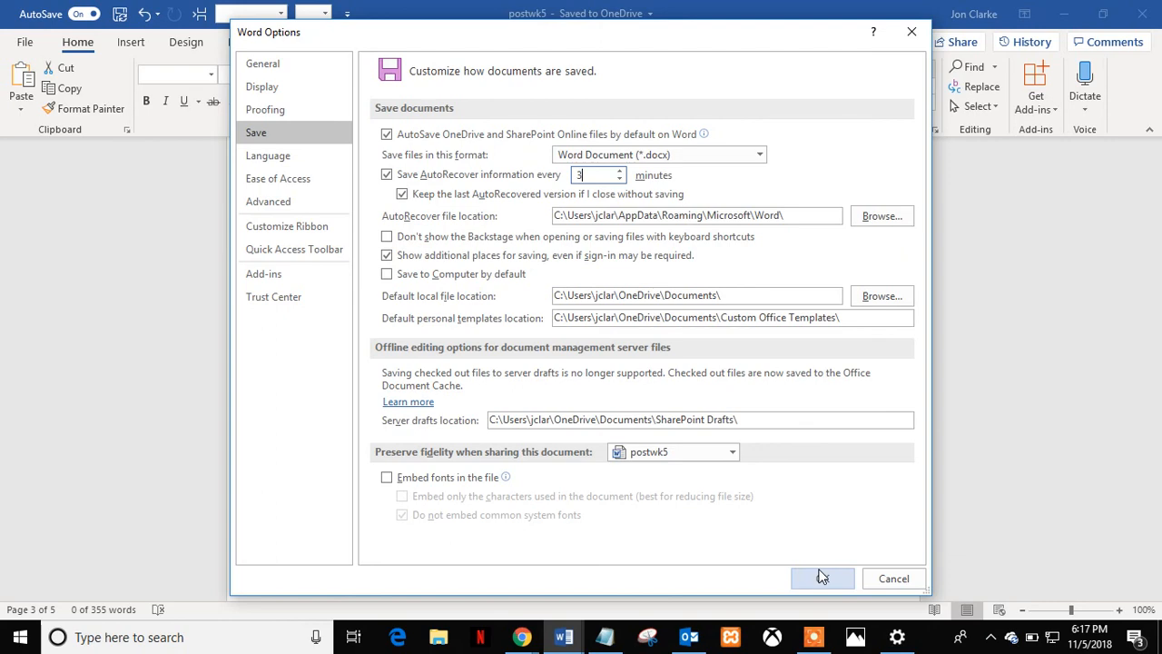
click(822, 578)
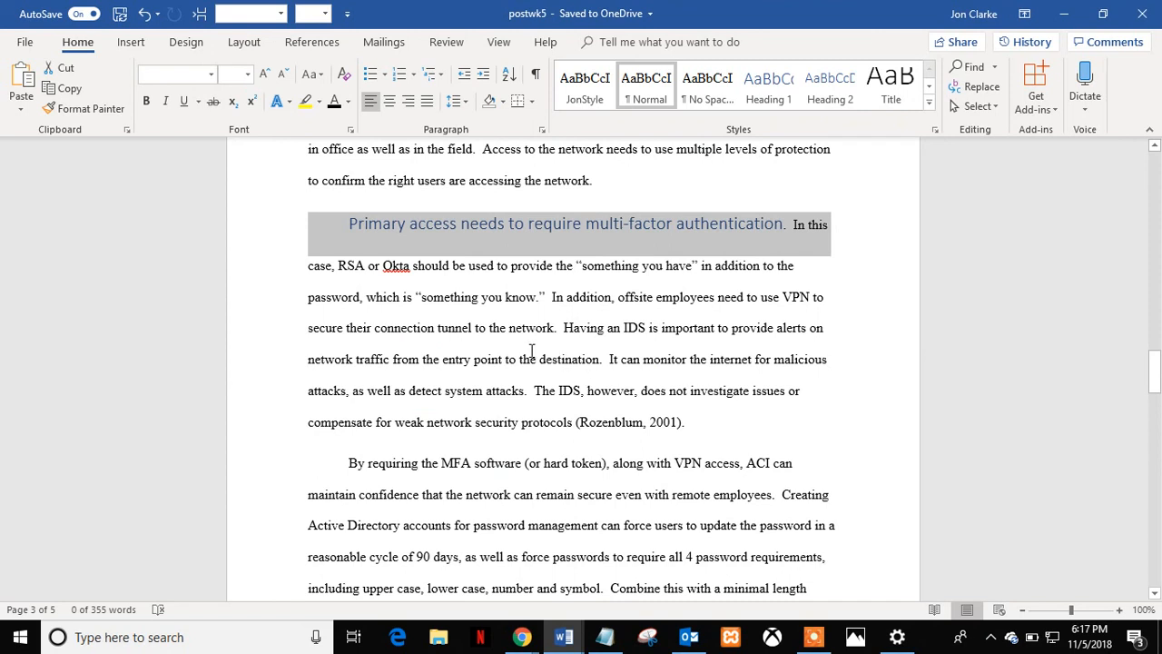
Show the options of the 2001 citation ending the multi-factor authentication paragraph, then return to the title page.
click(531, 356)
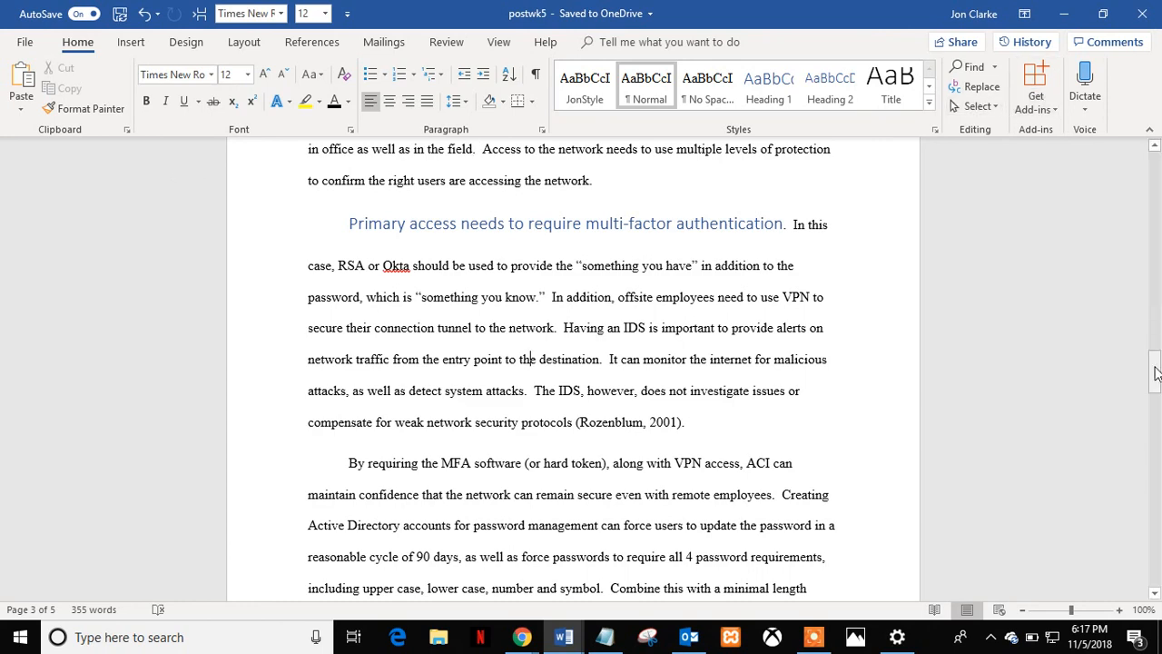
mouse_move(1156, 373)
mouse_down()
mouse_move(1156, 519)
mouse_move(1152, 368)
mouse_up()
click(676, 469)
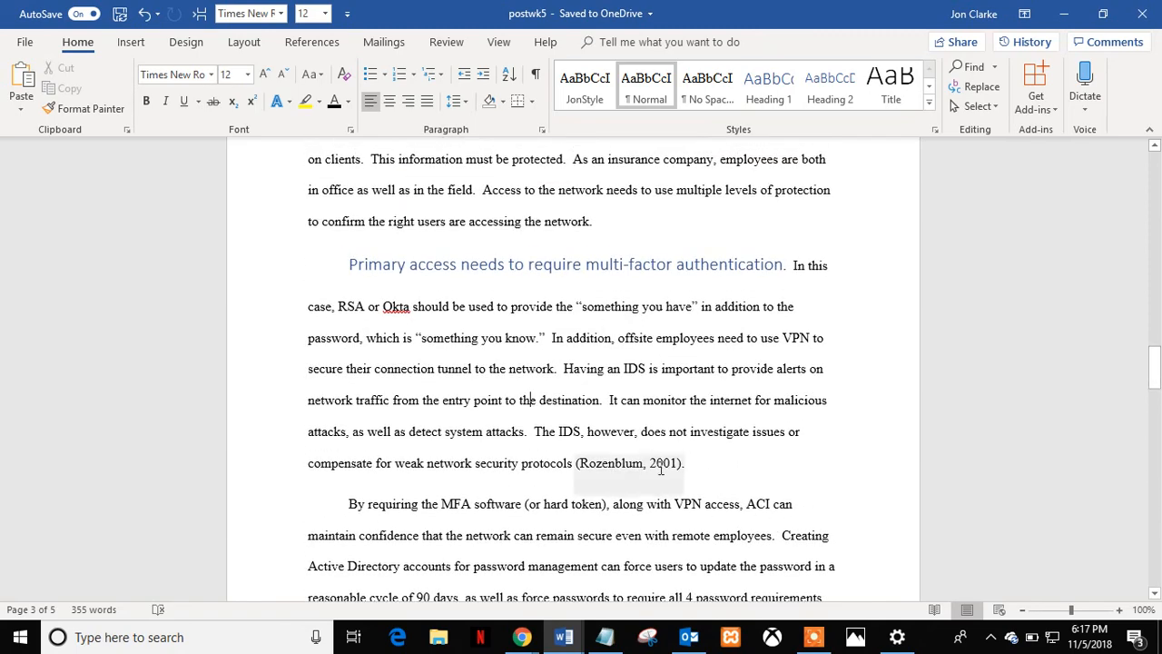
click(660, 466)
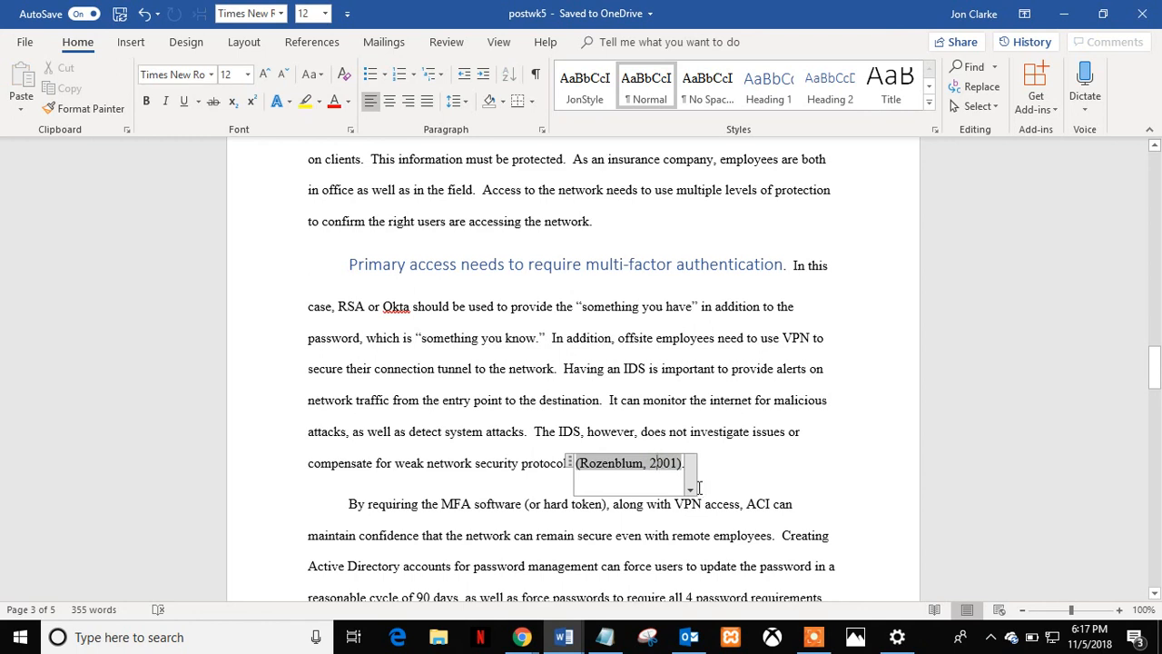
click(570, 465)
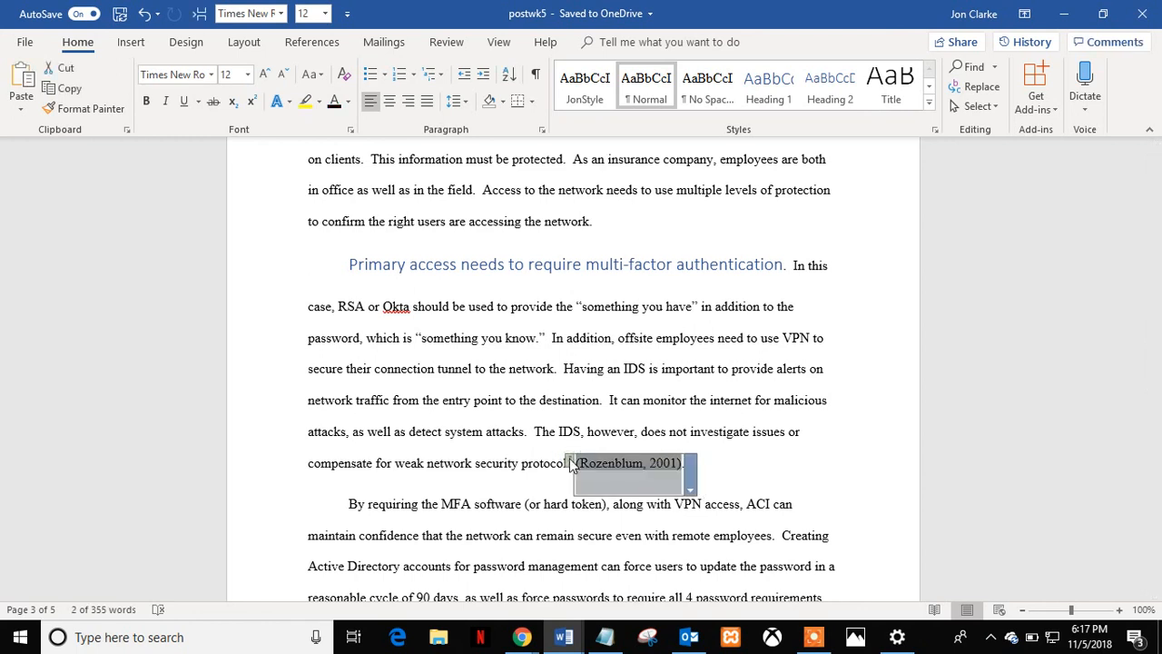
right_click(690, 493)
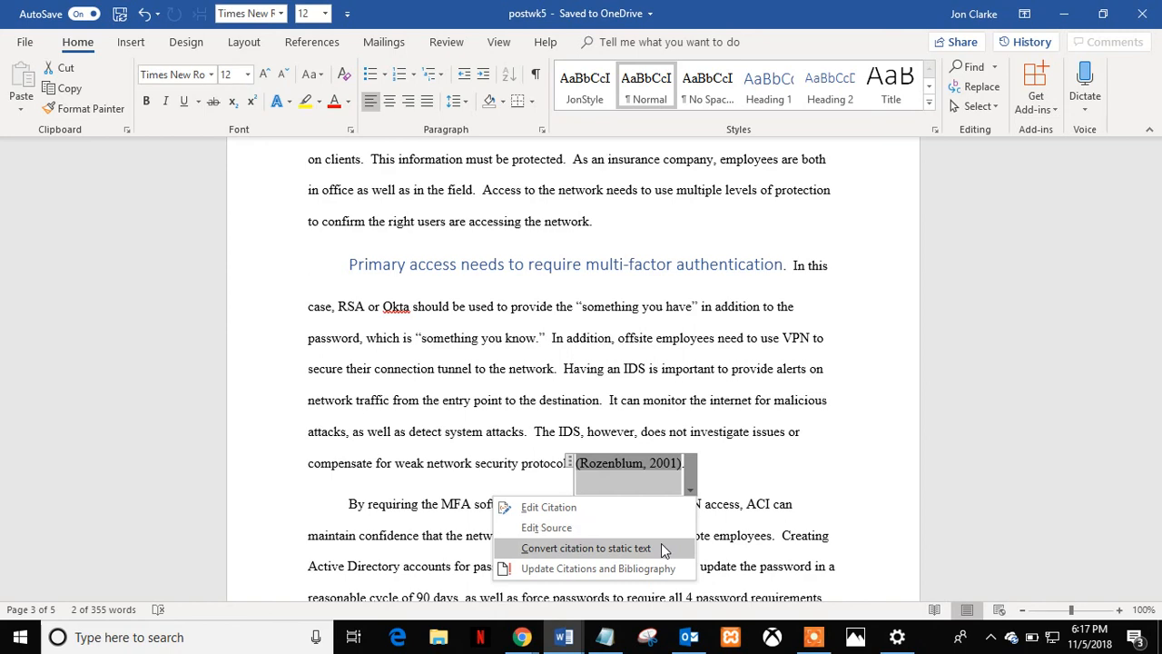
click(1151, 353)
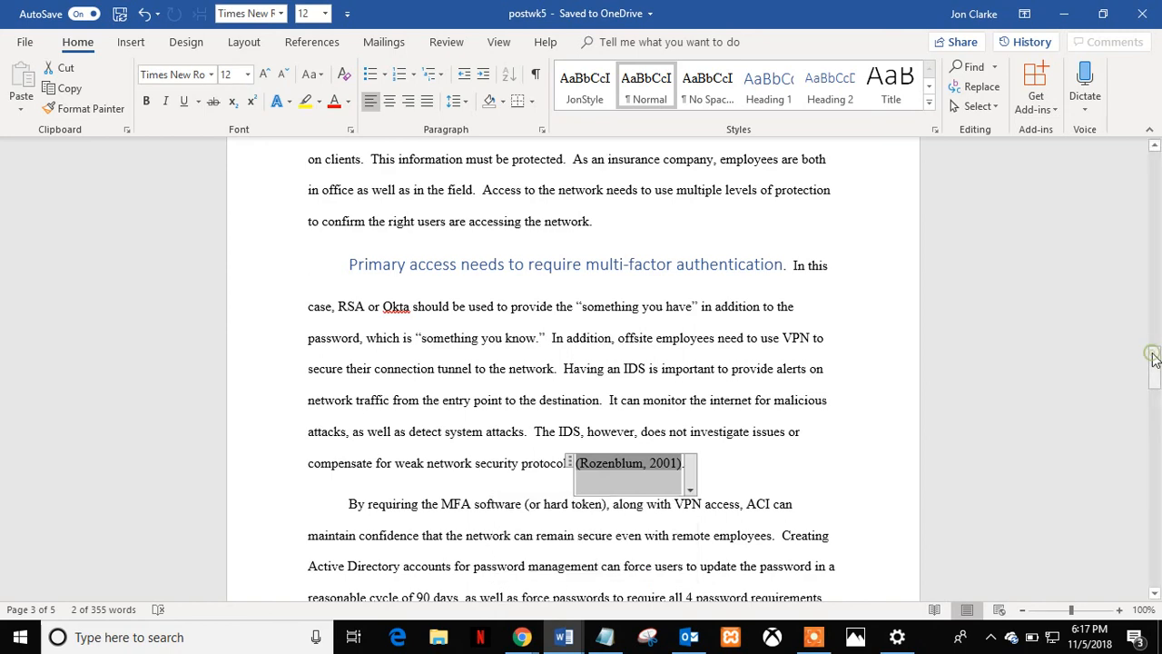
drag(1153, 357, 1141, 167)
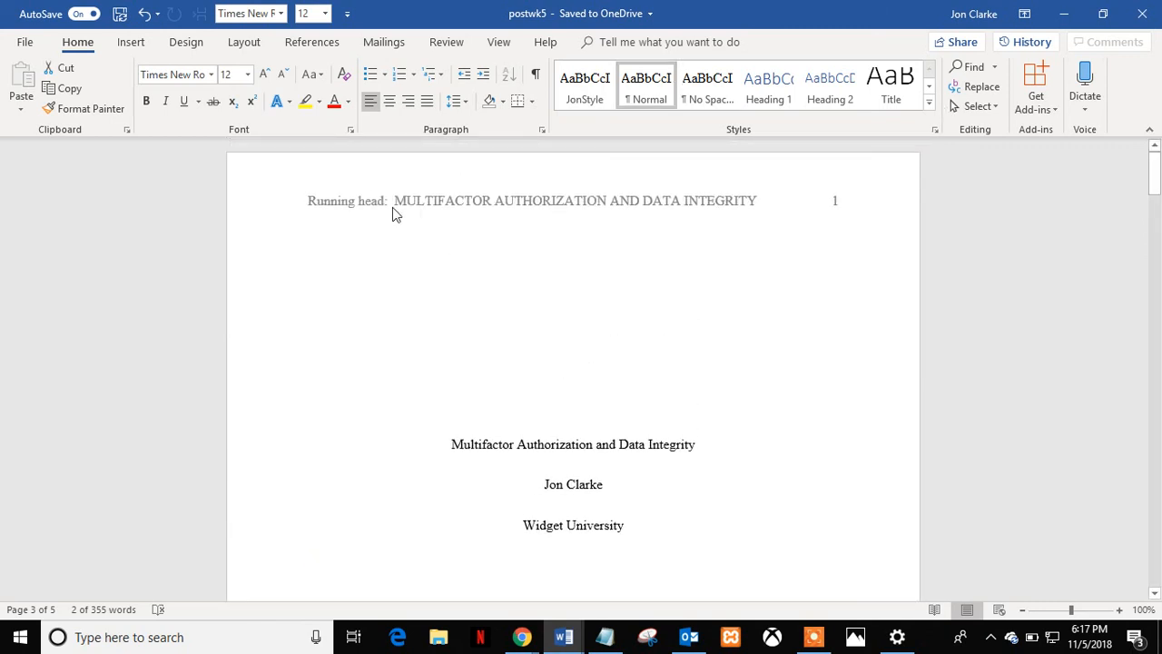